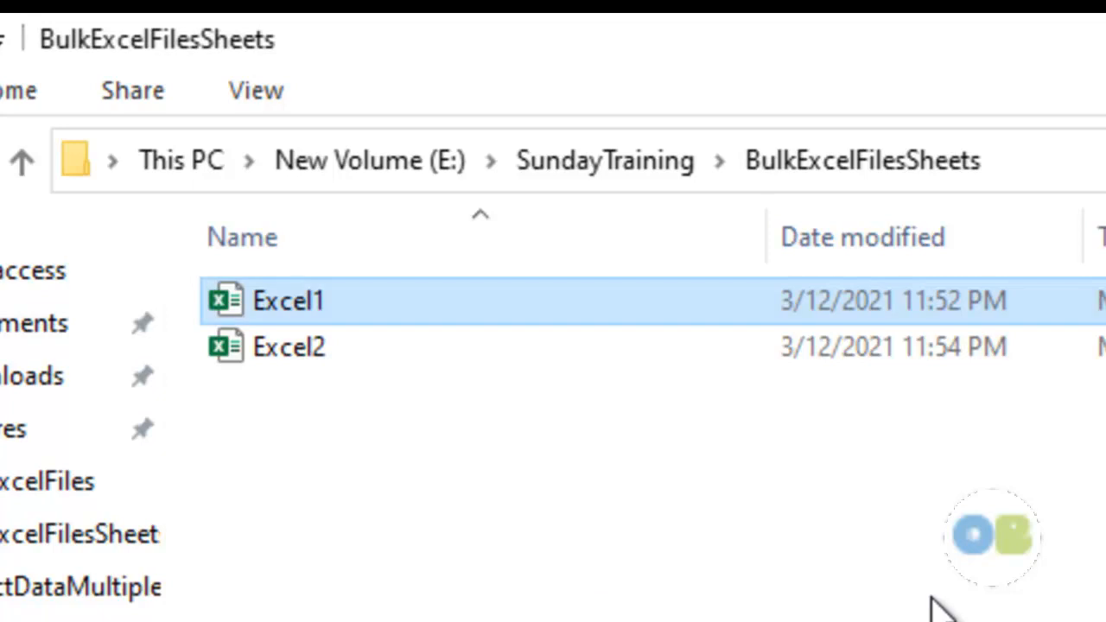
- Open the Excel workbooks in the BulkExcelFilesSheets folder and review the data on Sheet1 and Sheet2
{"action": "left_click", "coordinate": [378, 316]}
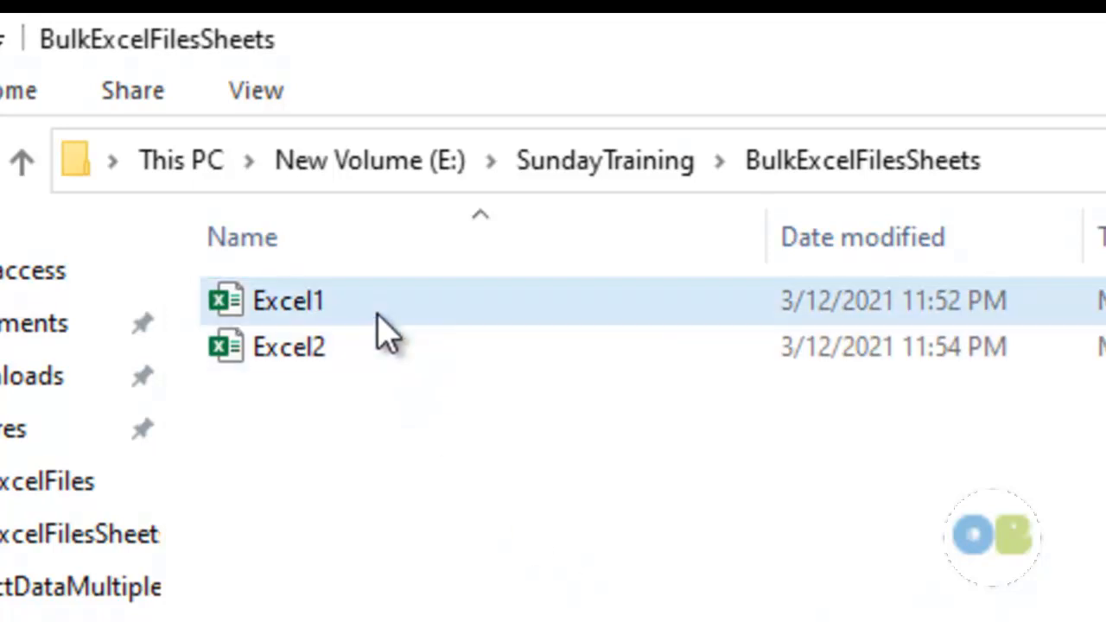
{"action": "left_click", "coordinate": [346, 356]}
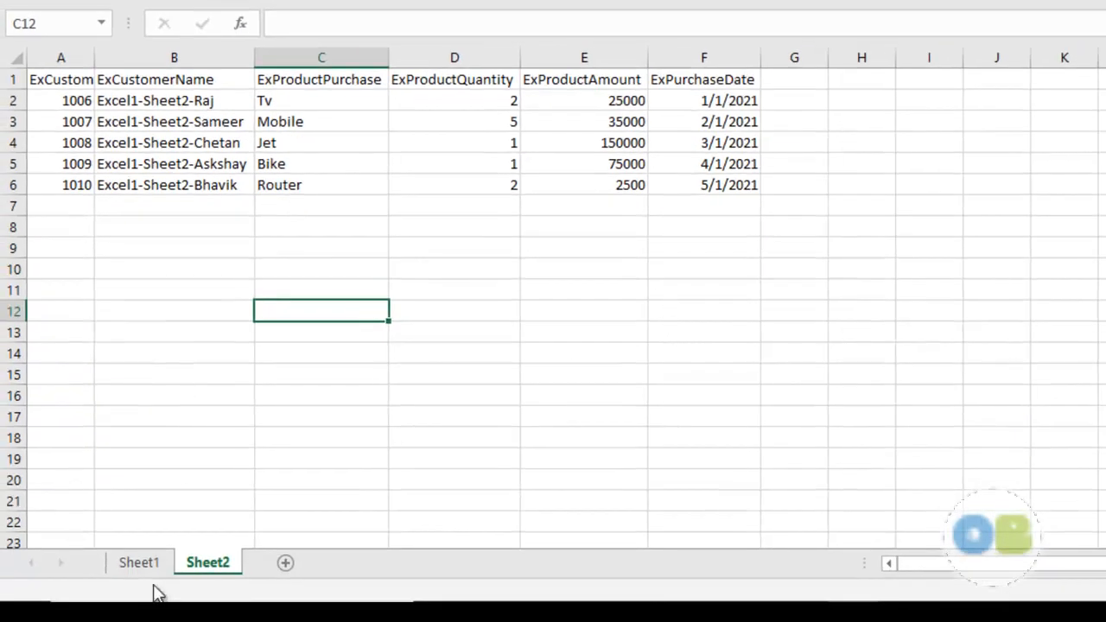
{"action": "left_click", "coordinate": [152, 570]}
{"action": "left_click", "coordinate": [205, 570]}
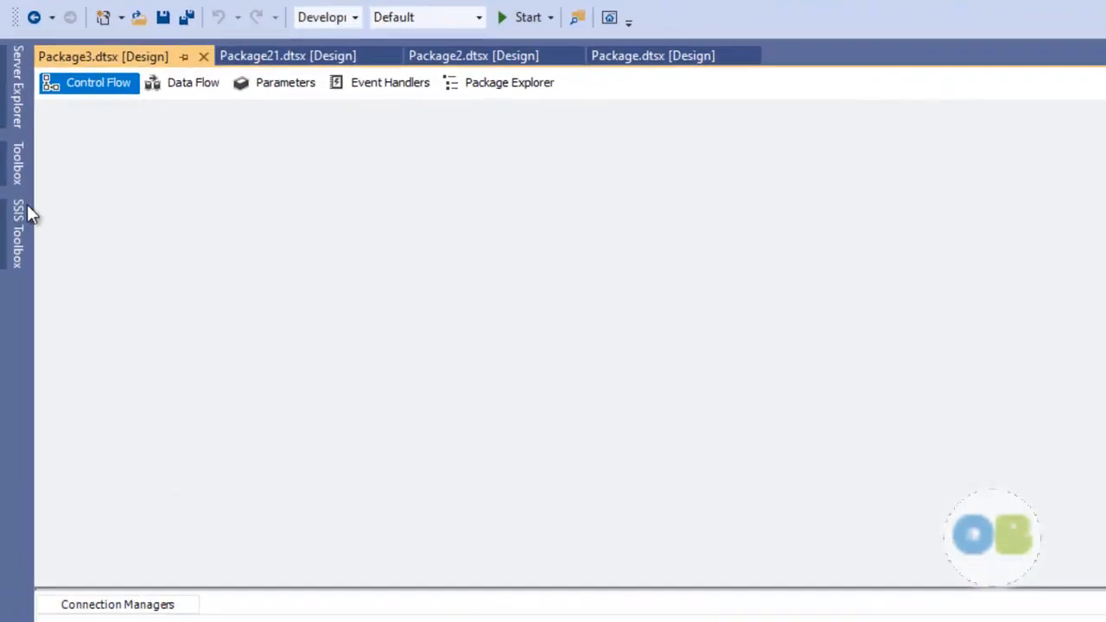
- Add a Foreach Loop Container to the control flow of Package3 and position it on the design surface
{"action": "left_click", "coordinate": [27, 211]}
{"action": "scroll", "coordinate": [194, 420], "scroll_direction": "down", "scroll_amount": 2}
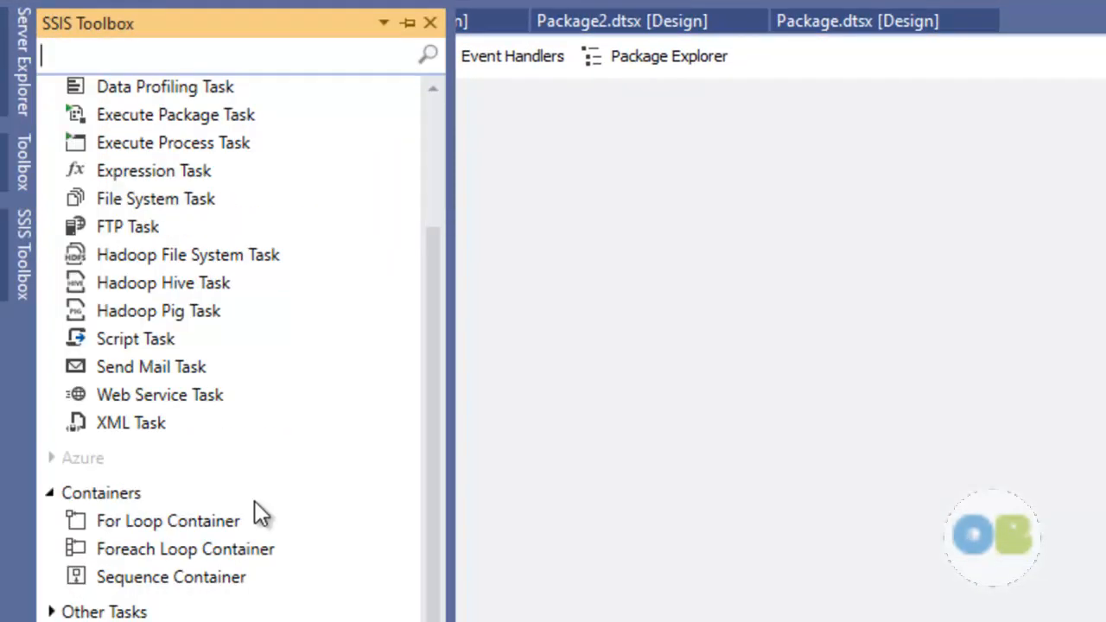
{"action": "left_click_drag", "start_coordinate": [170, 548], "coordinate": [681, 226]}
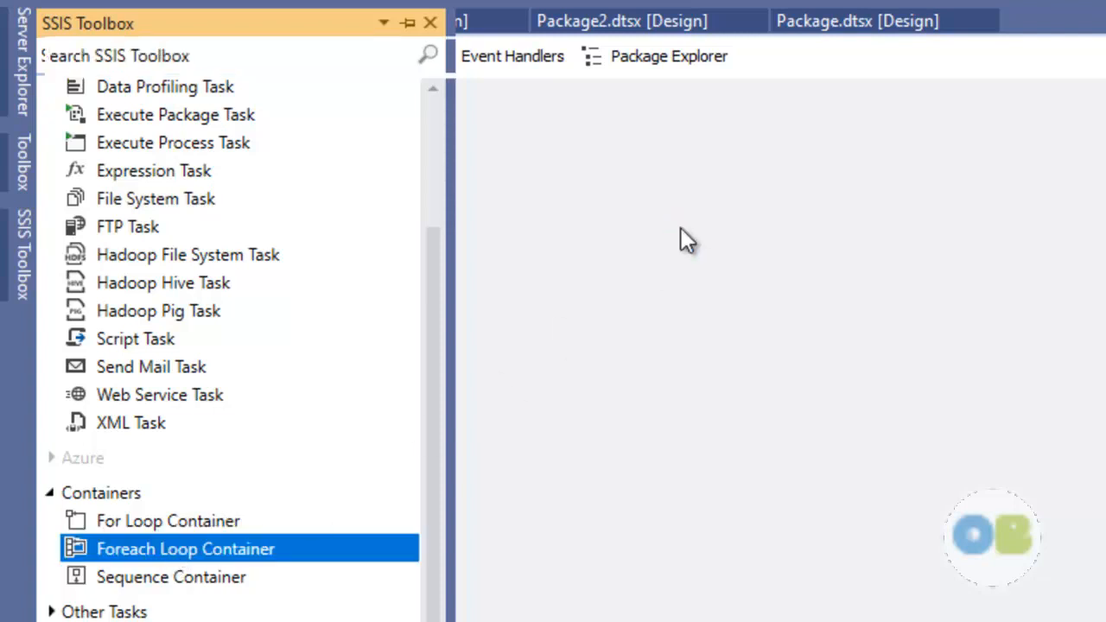
{"action": "left_click_drag", "start_coordinate": [748, 274], "coordinate": [406, 229]}
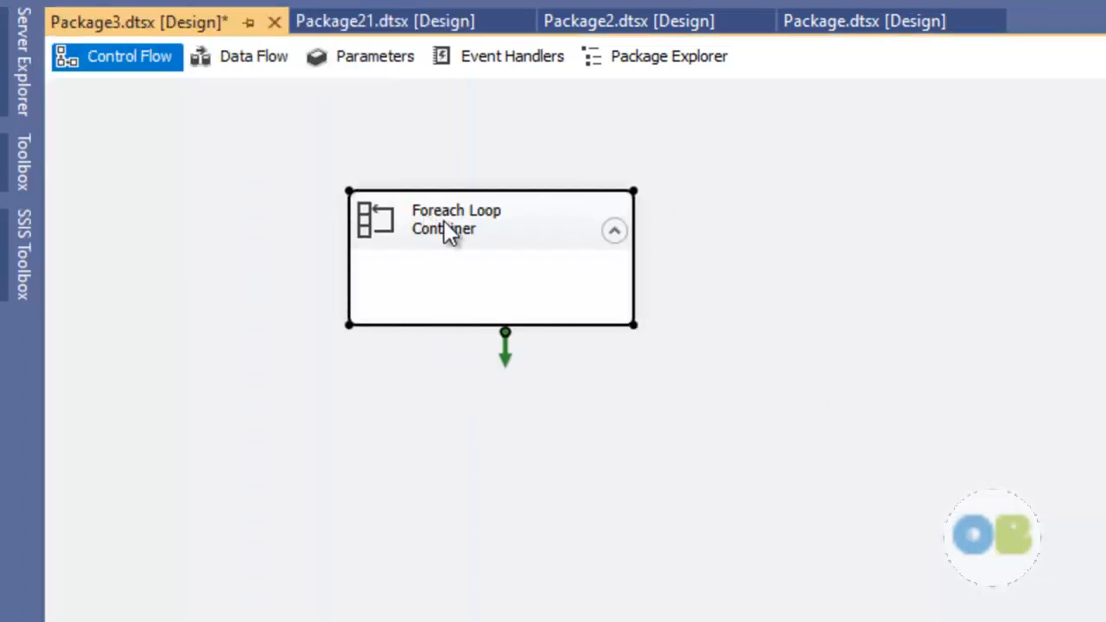
- Rename the Foreach Loop Container "For Bulk Excel Files" and enlarge it to make room for nested items
{"action": "left_click", "coordinate": [443, 220]}
{"action": "type", "text": "Fo"}
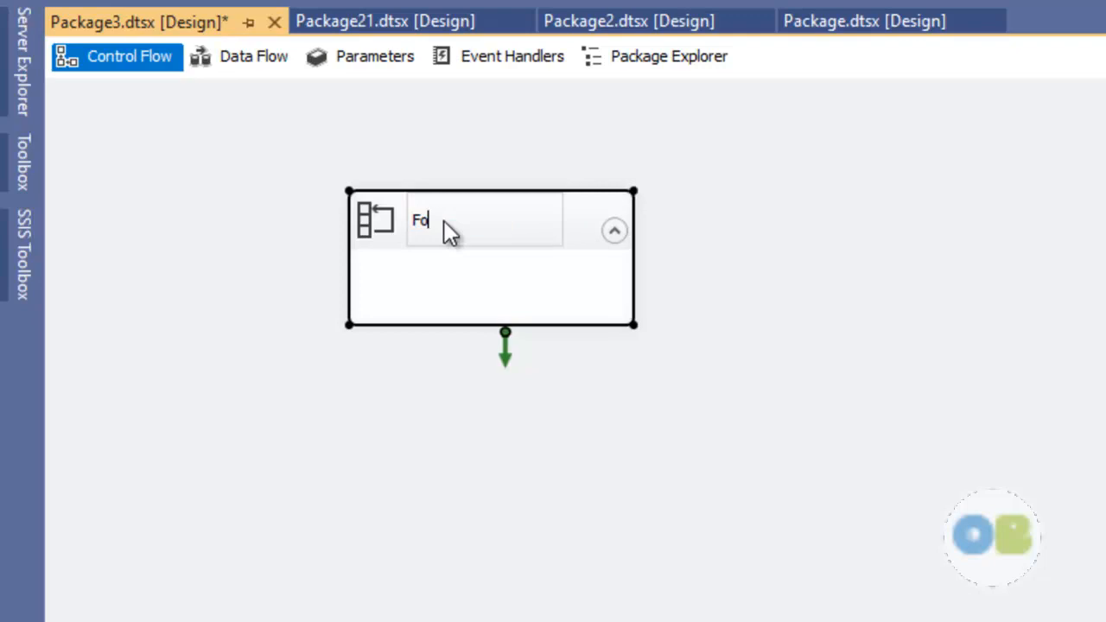
{"action": "type", "text": "r Bulk Excel Files"}
{"action": "key", "text": "Return"}
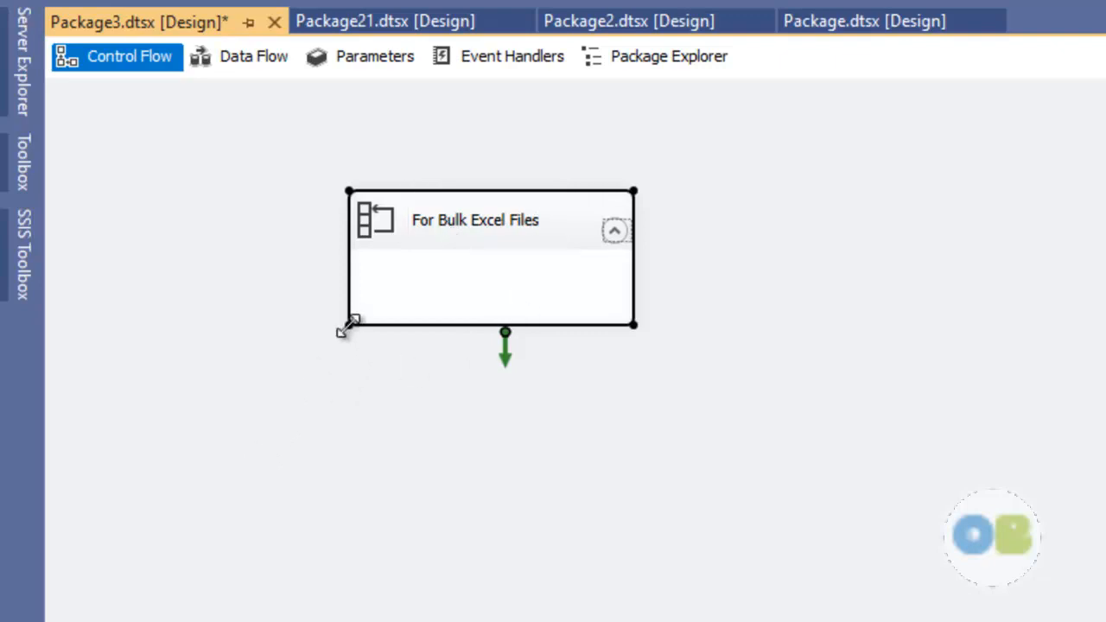
{"action": "left_click_drag", "start_coordinate": [346, 326], "coordinate": [258, 525]}
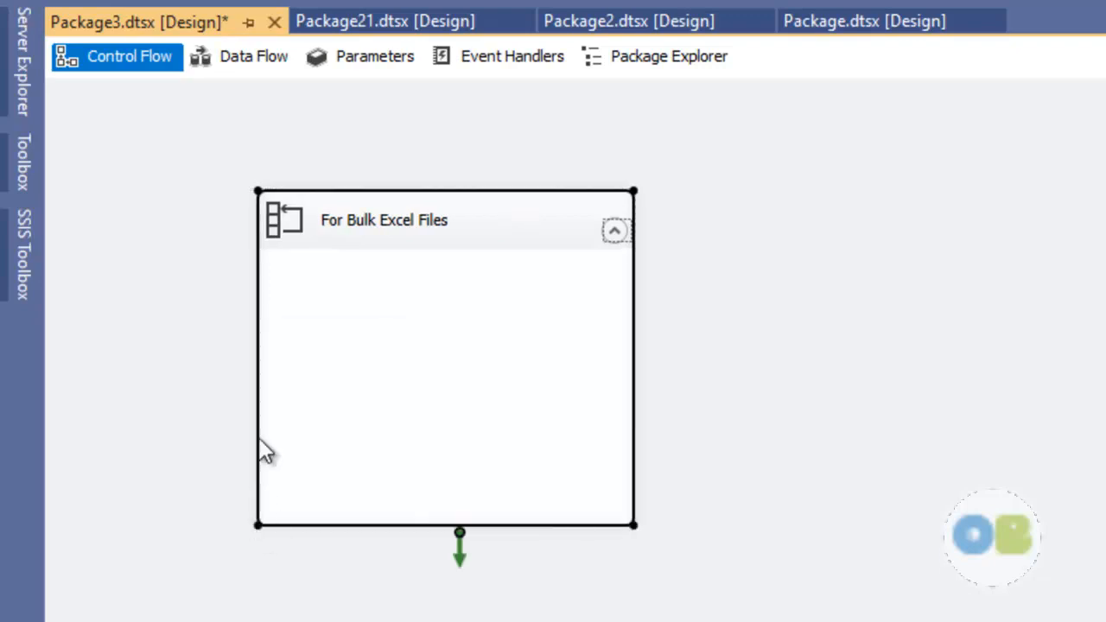
- Nest a second Foreach Loop Container inside For Bulk Excel Files and name it "For Bulk Excel Sheets"
{"action": "left_click", "coordinate": [35, 265]}
{"action": "left_click_drag", "start_coordinate": [160, 557], "coordinate": [466, 361]}
{"action": "left_click", "coordinate": [503, 355]}
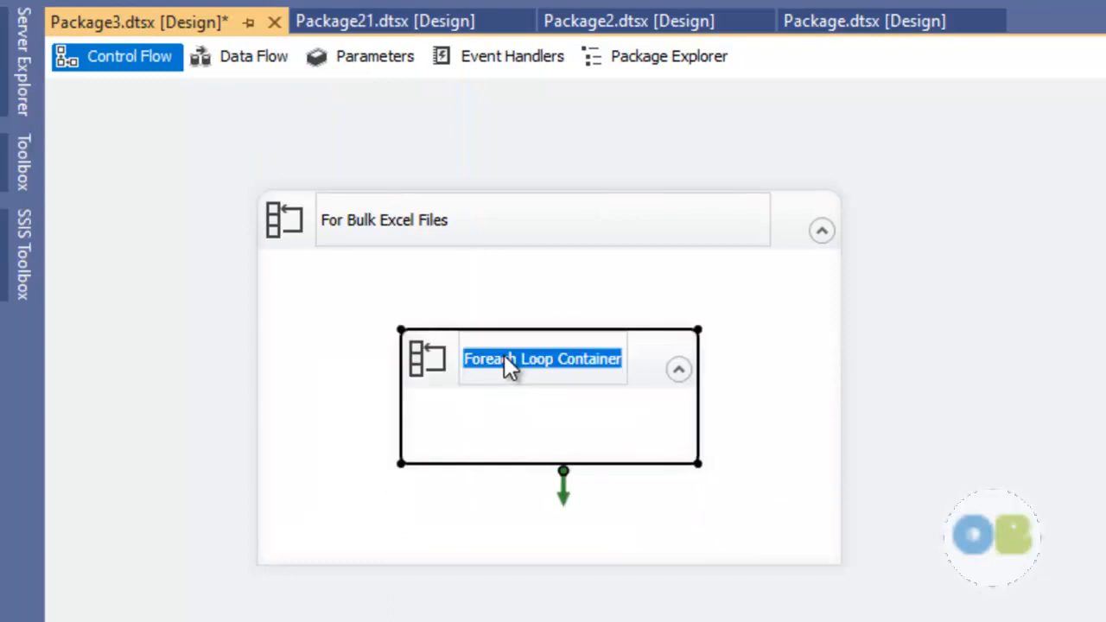
{"action": "type", "text": "For"}
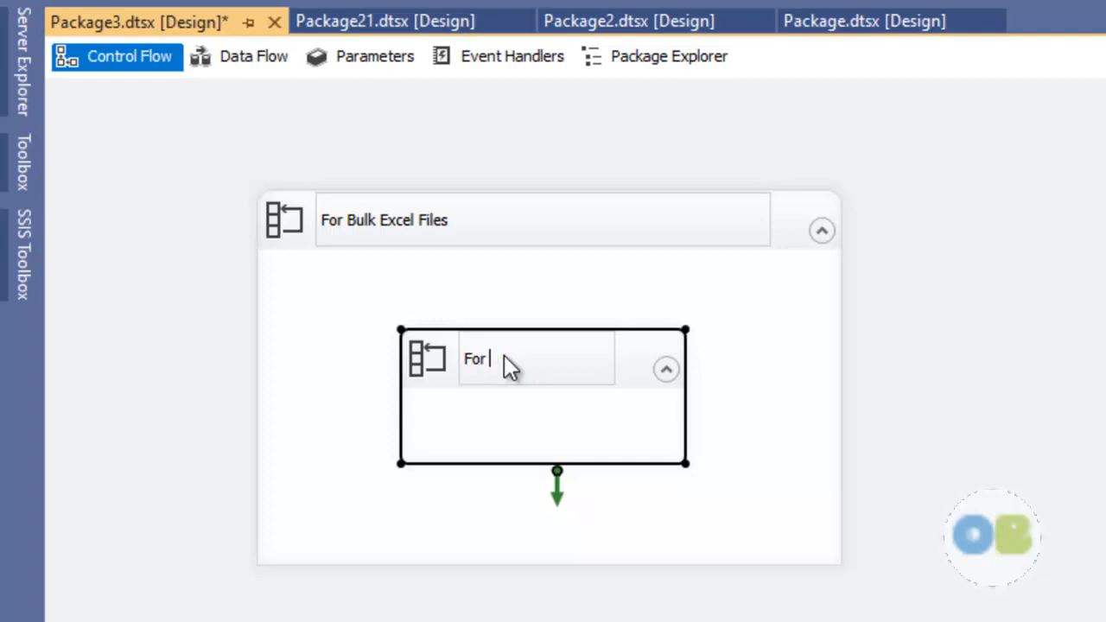
{"action": "type", "text": " Bulk Excel Sheets"}
{"action": "key", "text": "Return"}
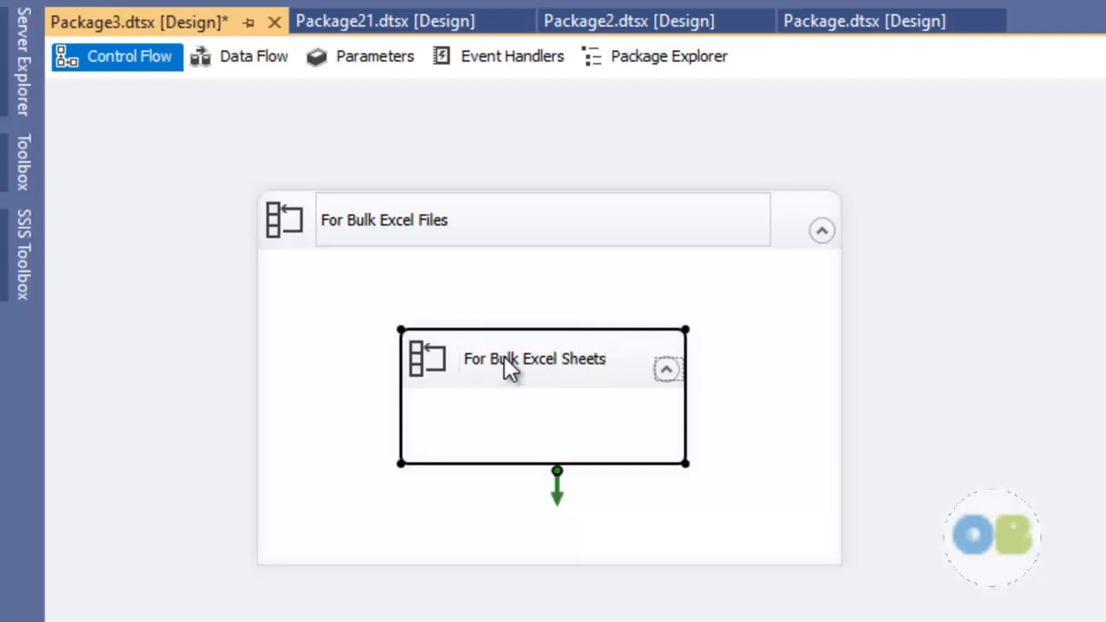
- Place a Data Flow Task inside the For Bulk Excel Sheets container and reposition that container within the outer loop
{"action": "left_click", "coordinate": [24, 249]}
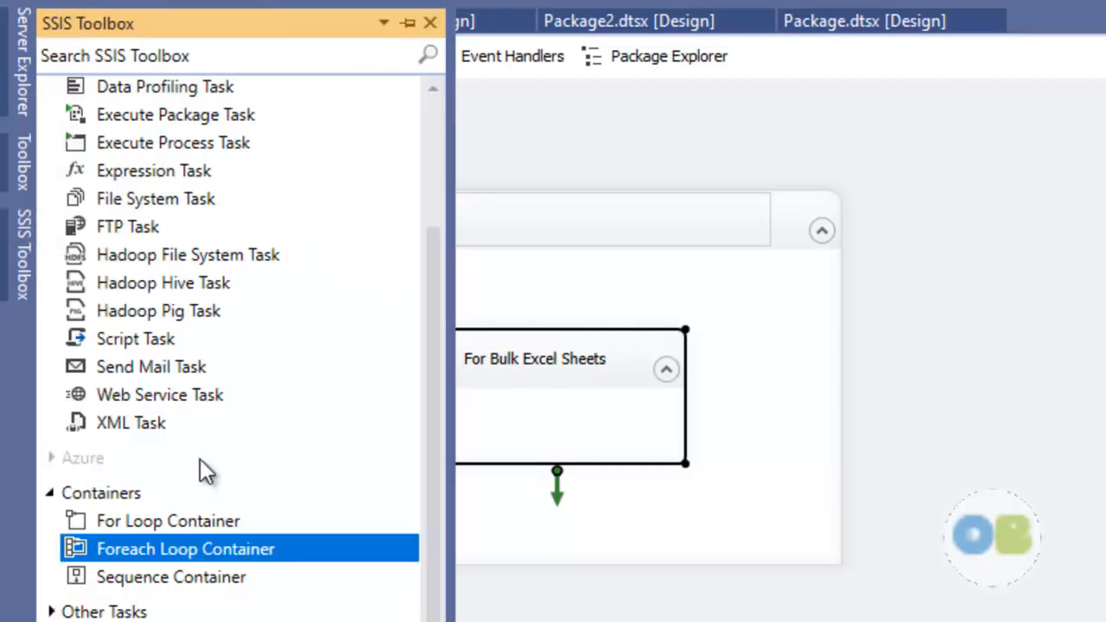
{"action": "scroll", "coordinate": [233, 428], "scroll_direction": "up", "scroll_amount": 2}
{"action": "left_click_drag", "start_coordinate": [100, 115], "coordinate": [511, 399]}
{"action": "left_click_drag", "start_coordinate": [563, 442], "coordinate": [518, 459]}
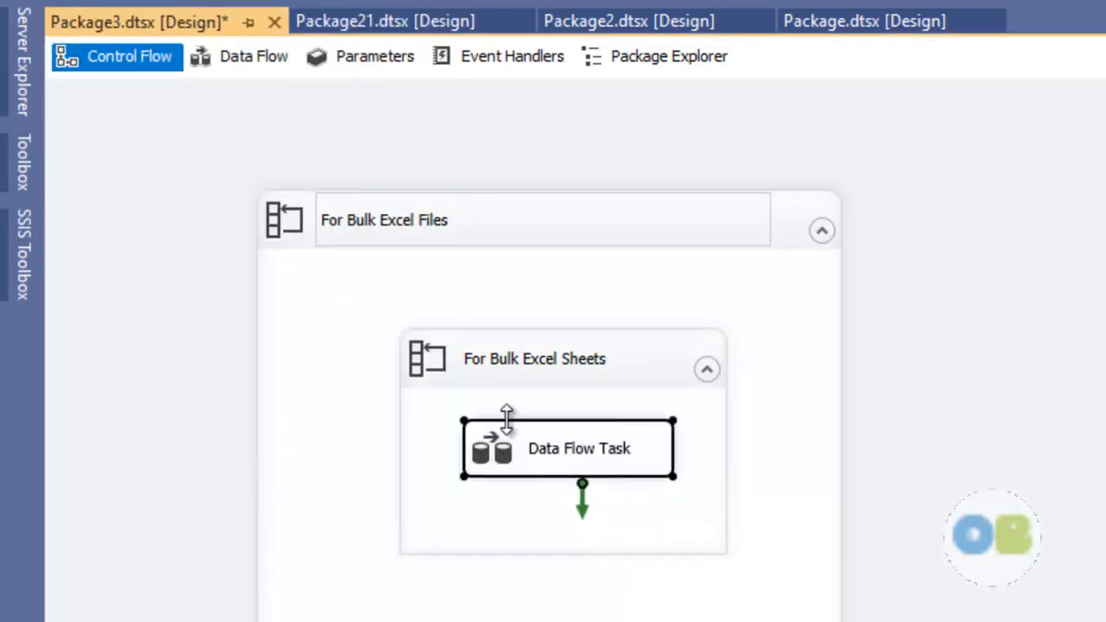
{"action": "left_click_drag", "start_coordinate": [441, 351], "coordinate": [432, 328]}
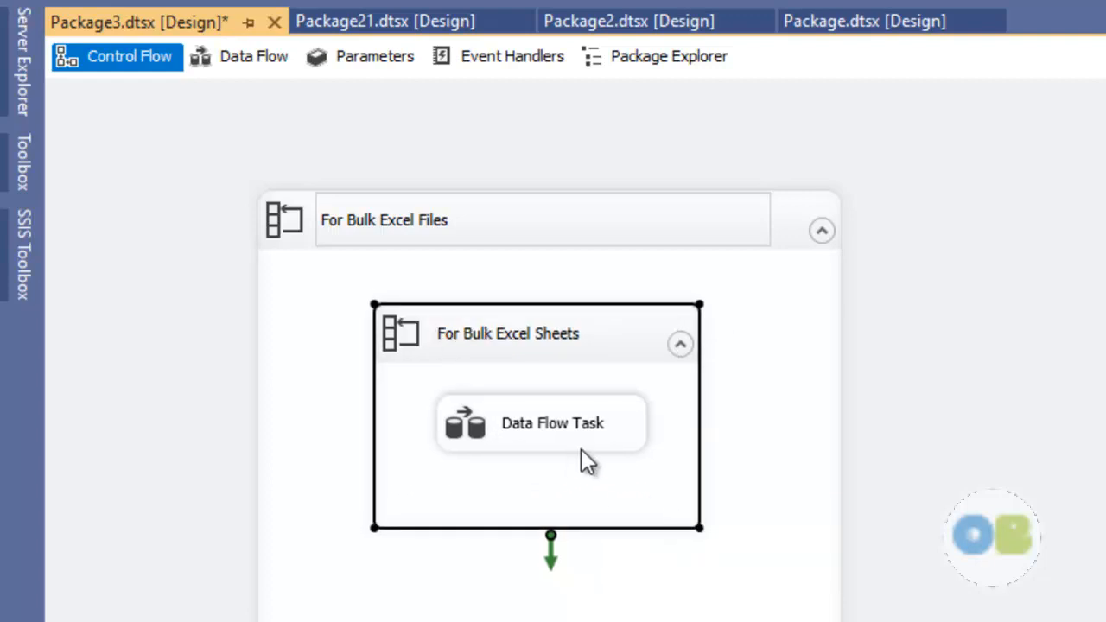
{"action": "left_click", "coordinate": [1023, 438]}
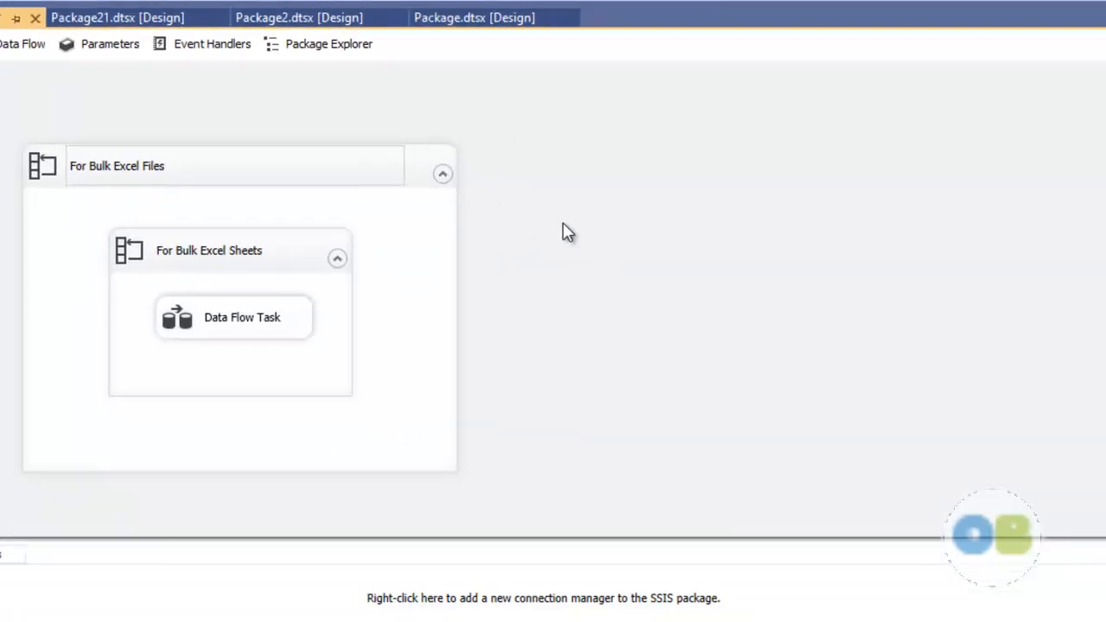
- Add a package variable named ExcelFullPath
{"action": "right_click", "coordinate": [563, 222]}
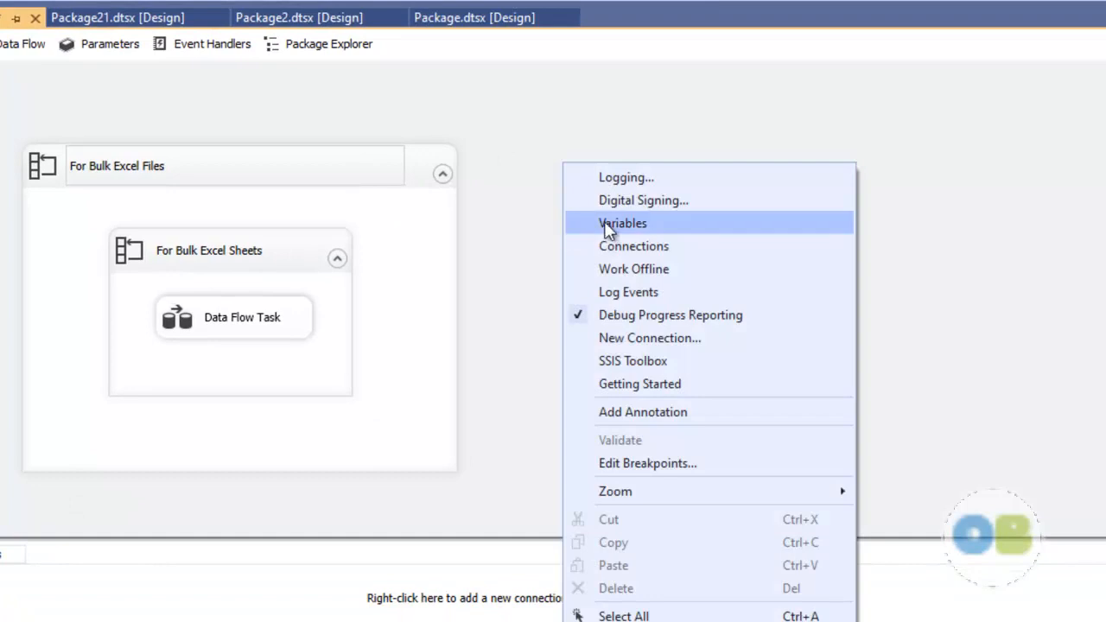
{"action": "left_click", "coordinate": [574, 222]}
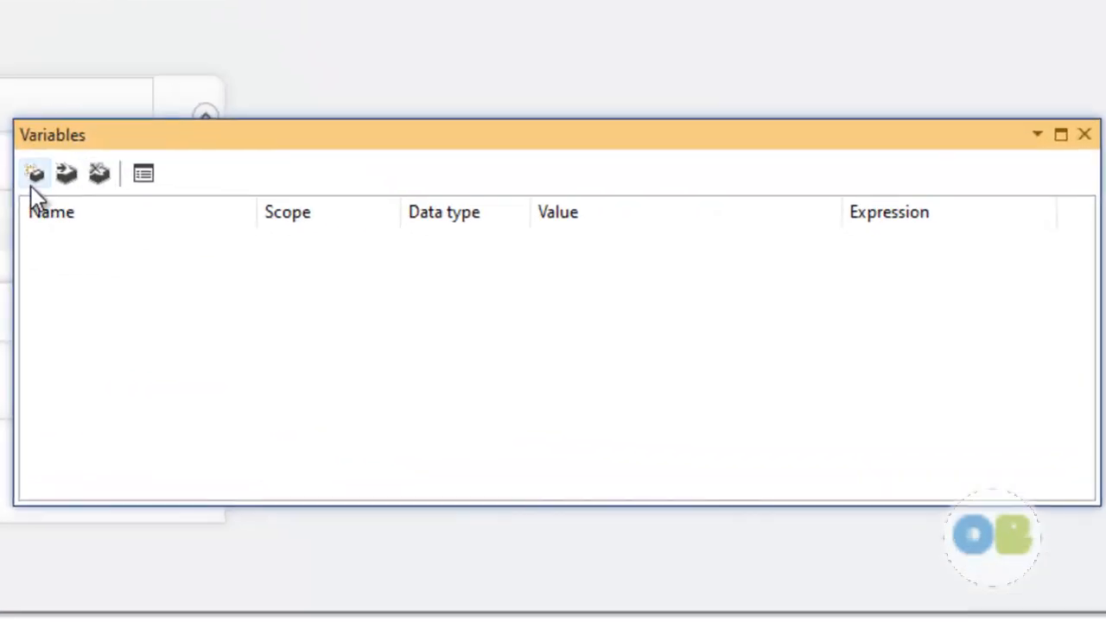
{"action": "left_click", "coordinate": [34, 176]}
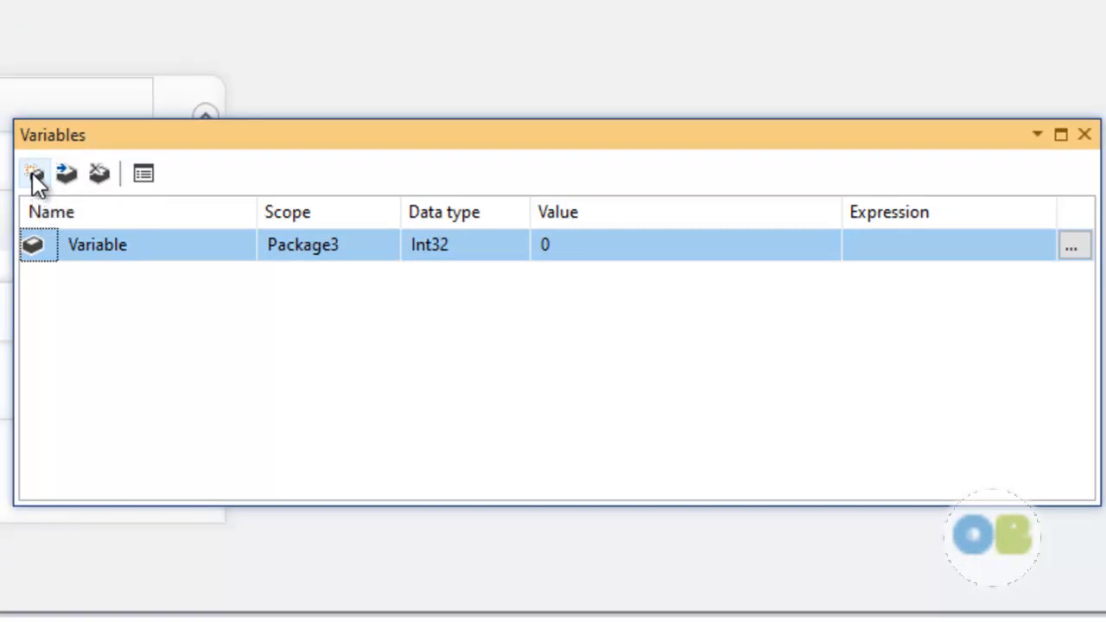
{"action": "left_click", "coordinate": [192, 248]}
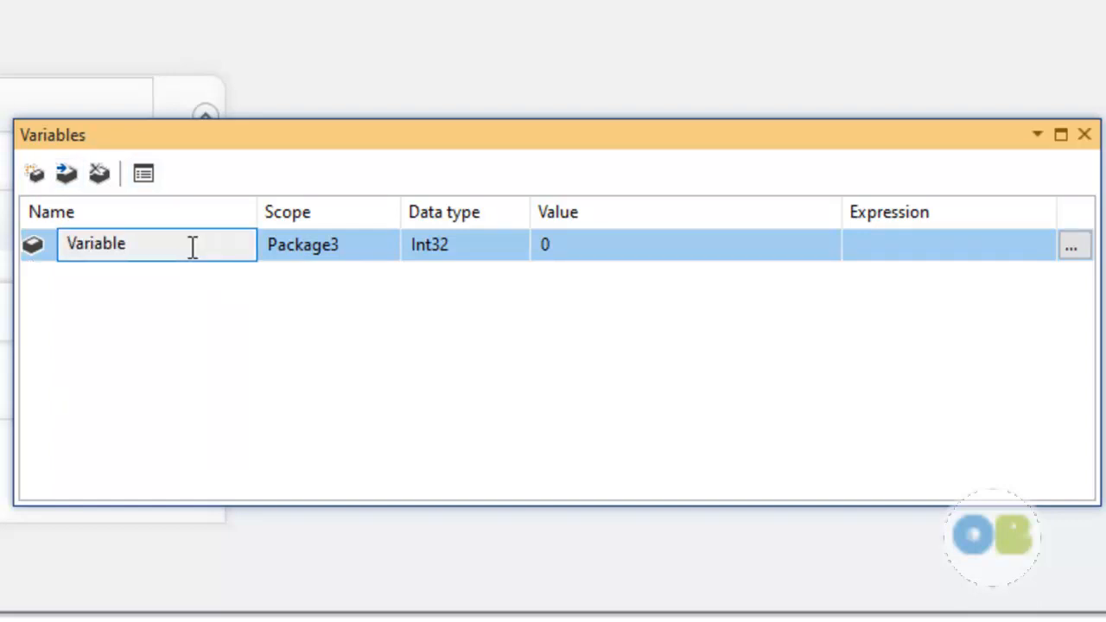
{"action": "double_click", "coordinate": [192, 247]}
{"action": "type", "text": "E"}
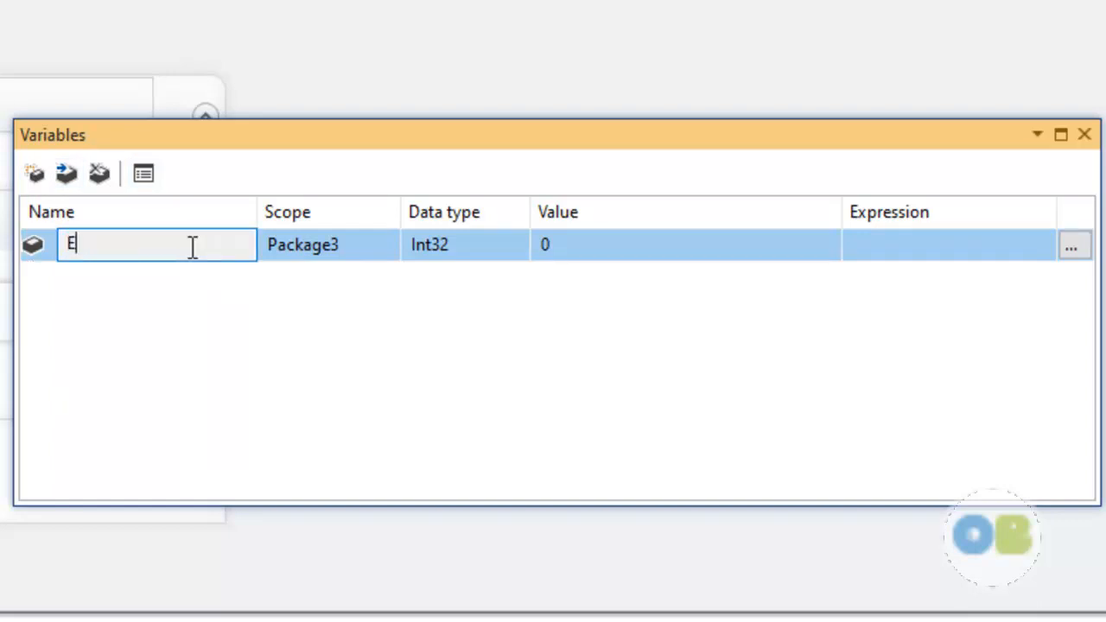
{"action": "type", "text": "xcelFull"}
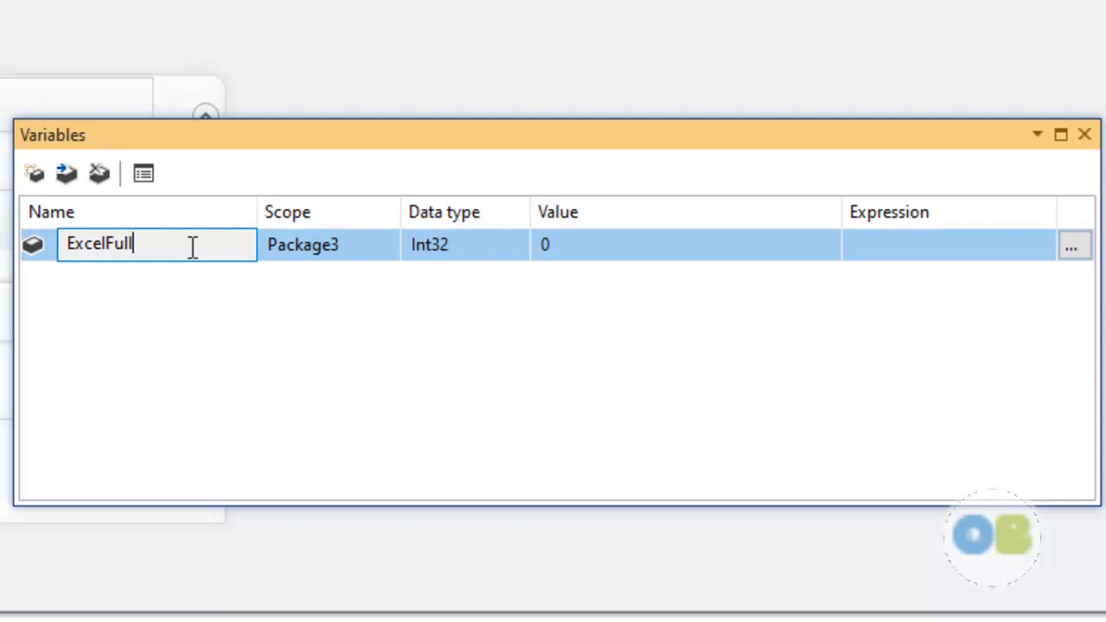
{"action": "type", "text": "Path"}
{"action": "key", "text": "Return"}
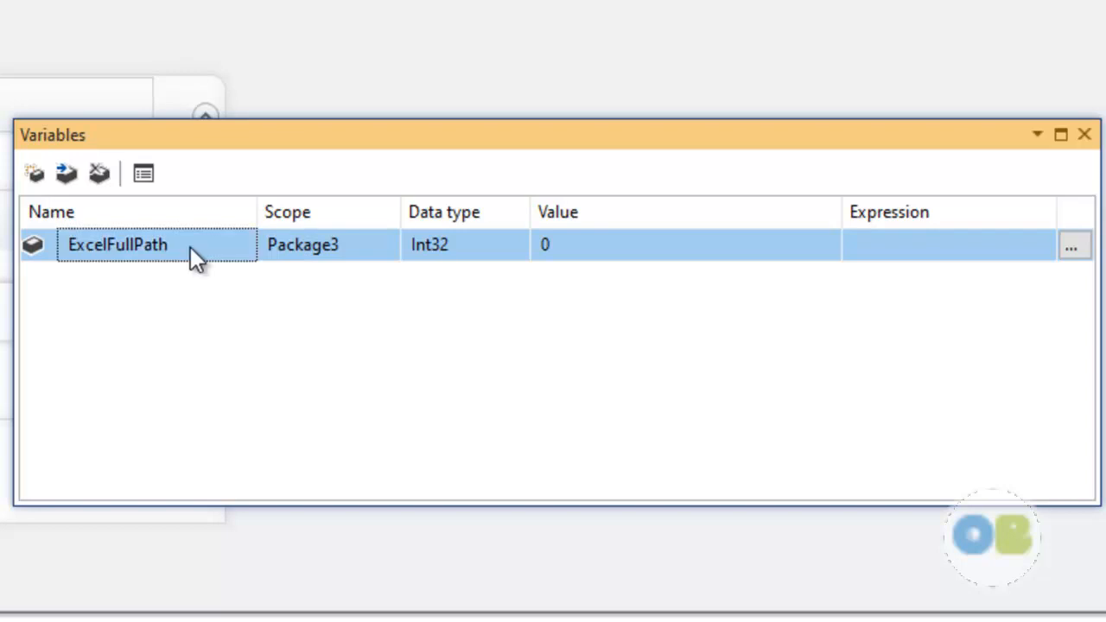
- Set the data type of the ExcelFullPath variable to String
{"action": "left_click", "coordinate": [465, 241]}
{"action": "left_click", "coordinate": [467, 241]}
{"action": "left_click", "coordinate": [464, 403]}
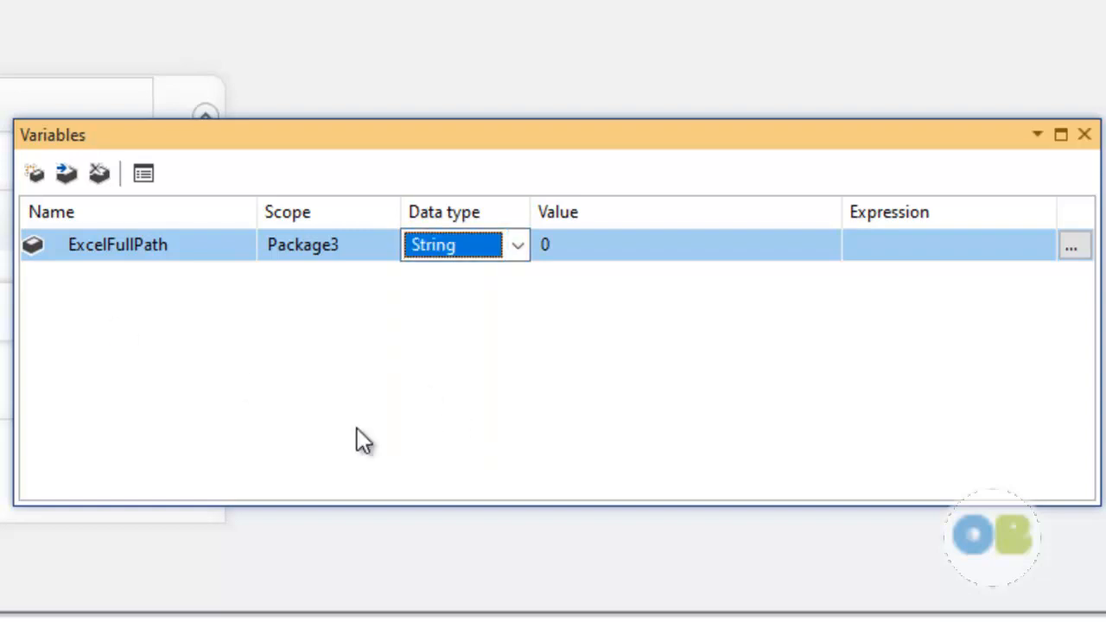
{"action": "left_click", "coordinate": [381, 400]}
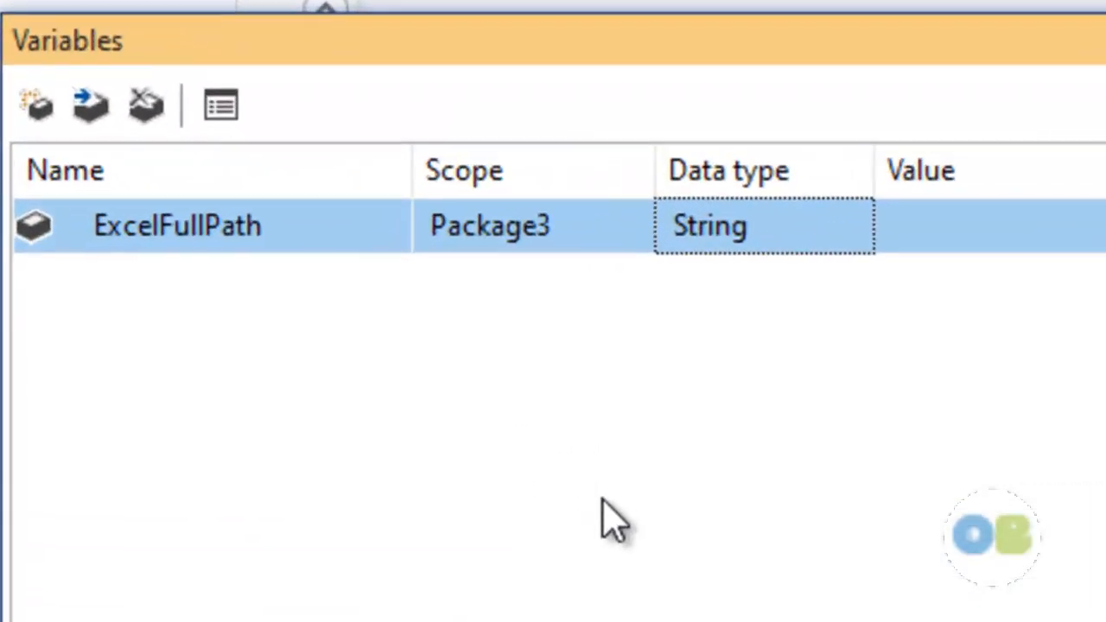
- Add a second package variable named ExcelSheets with the String data type
{"action": "left_click", "coordinate": [37, 105]}
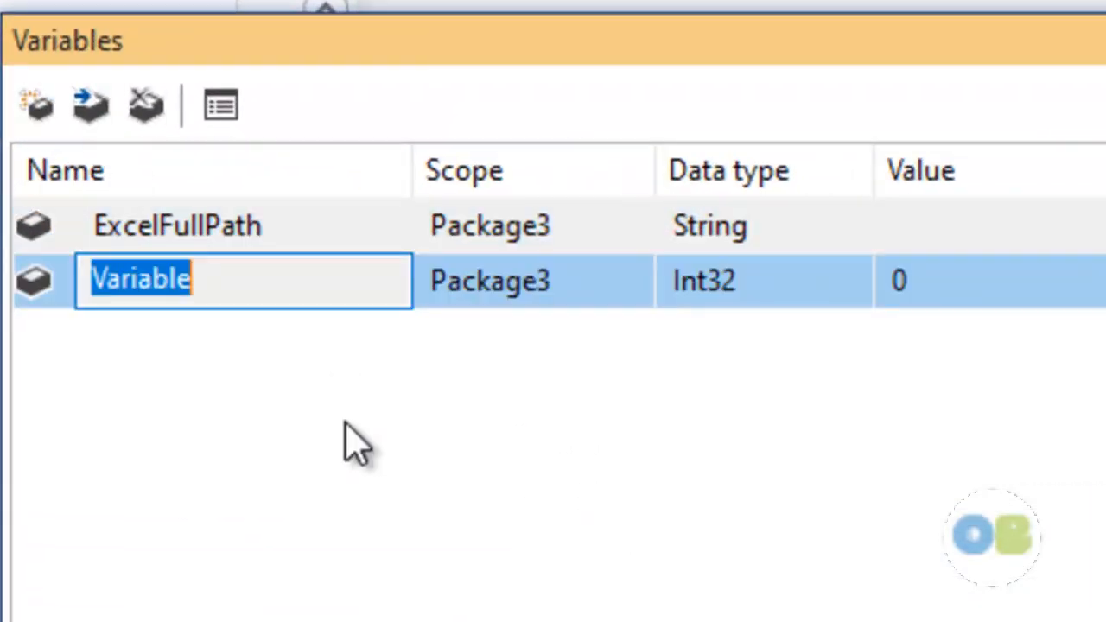
{"action": "type", "text": "Excel"}
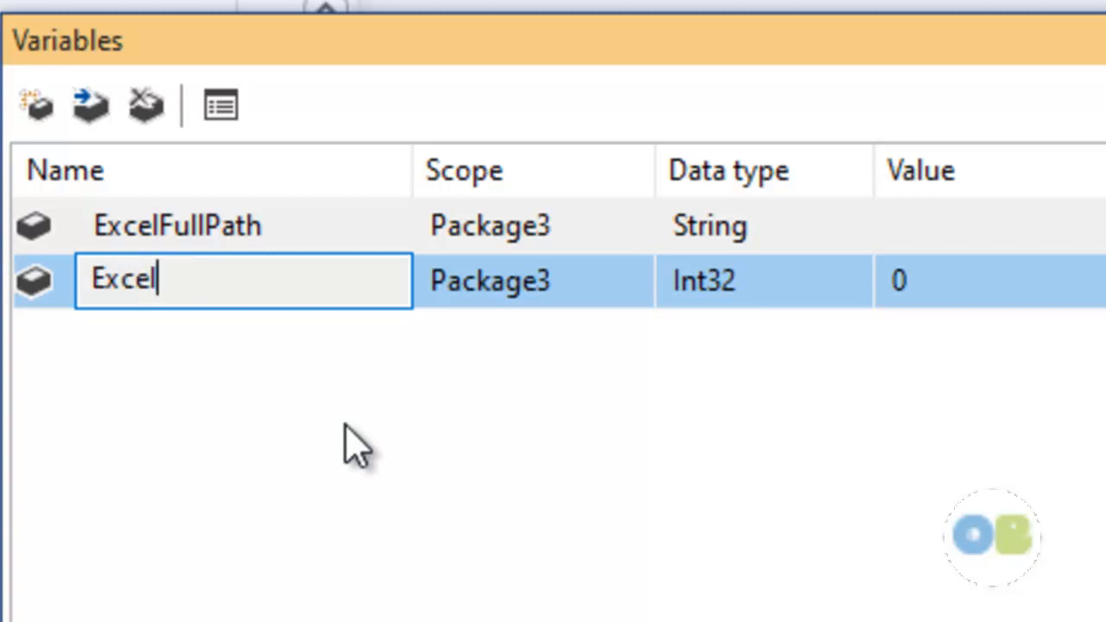
{"action": "type", "text": "Sheets"}
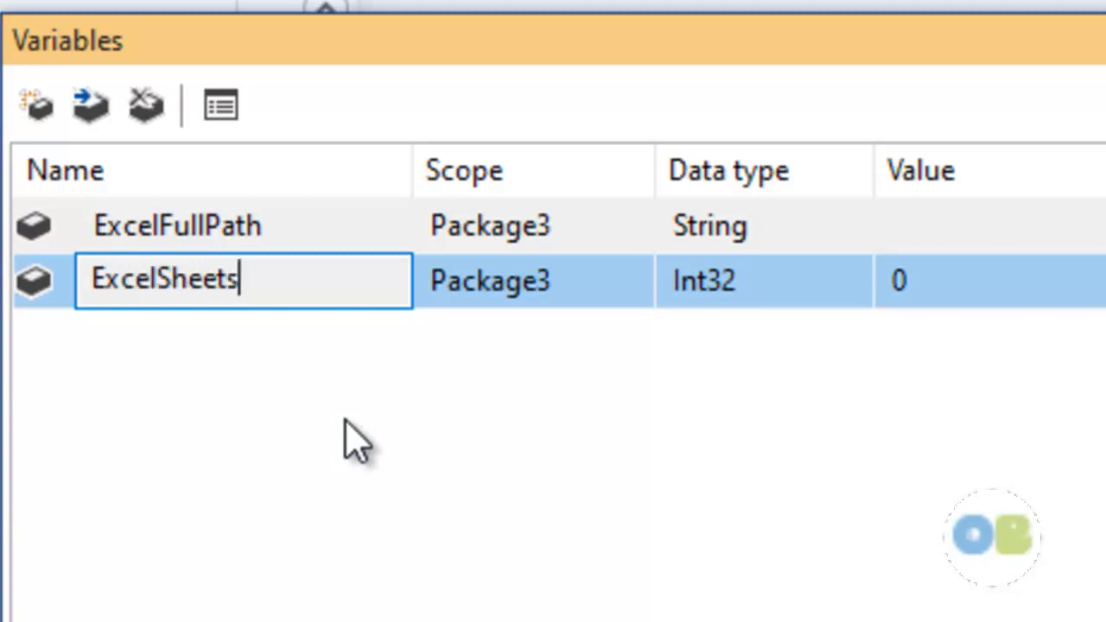
{"action": "left_click", "coordinate": [786, 285]}
{"action": "left_click", "coordinate": [785, 287]}
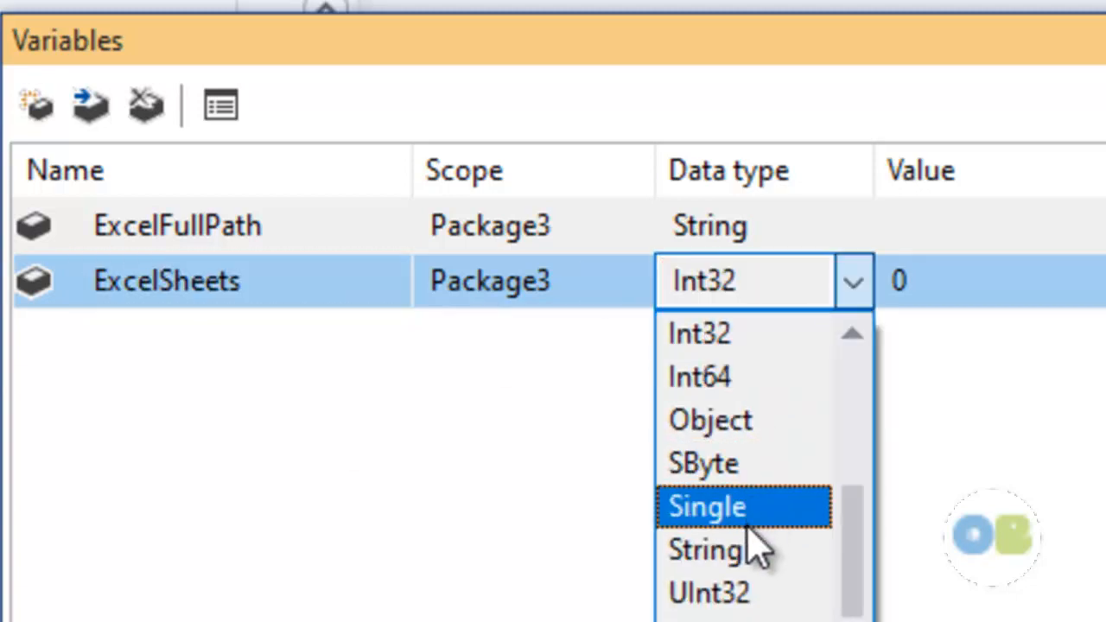
{"action": "left_click", "coordinate": [749, 551]}
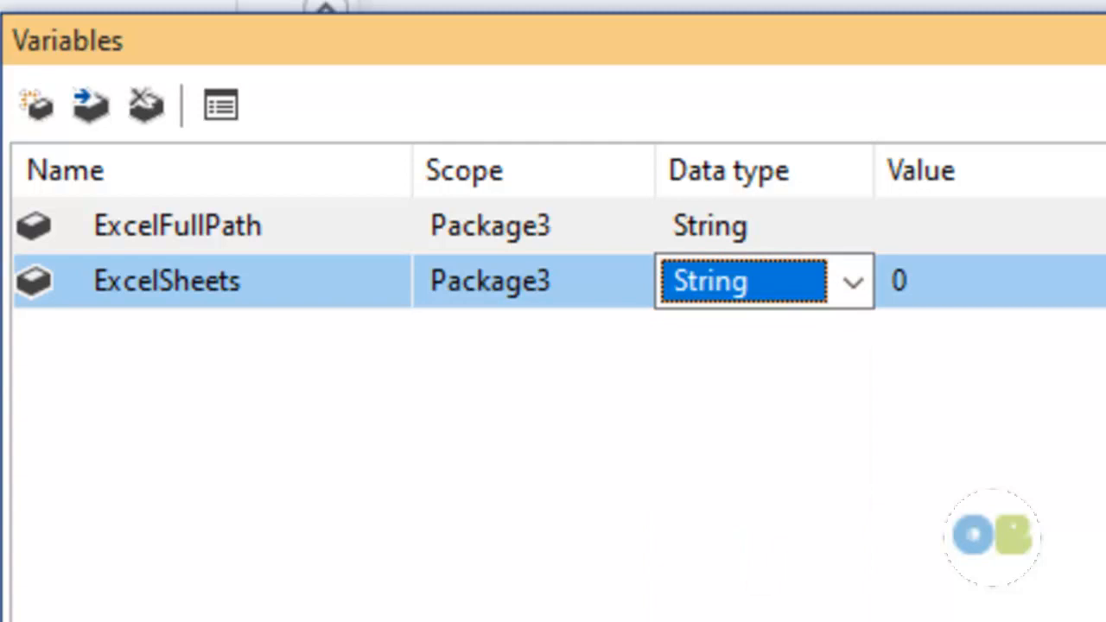
- Set the value of the ExcelSheets variable to Sheet1$
{"action": "left_click", "coordinate": [1090, 281]}
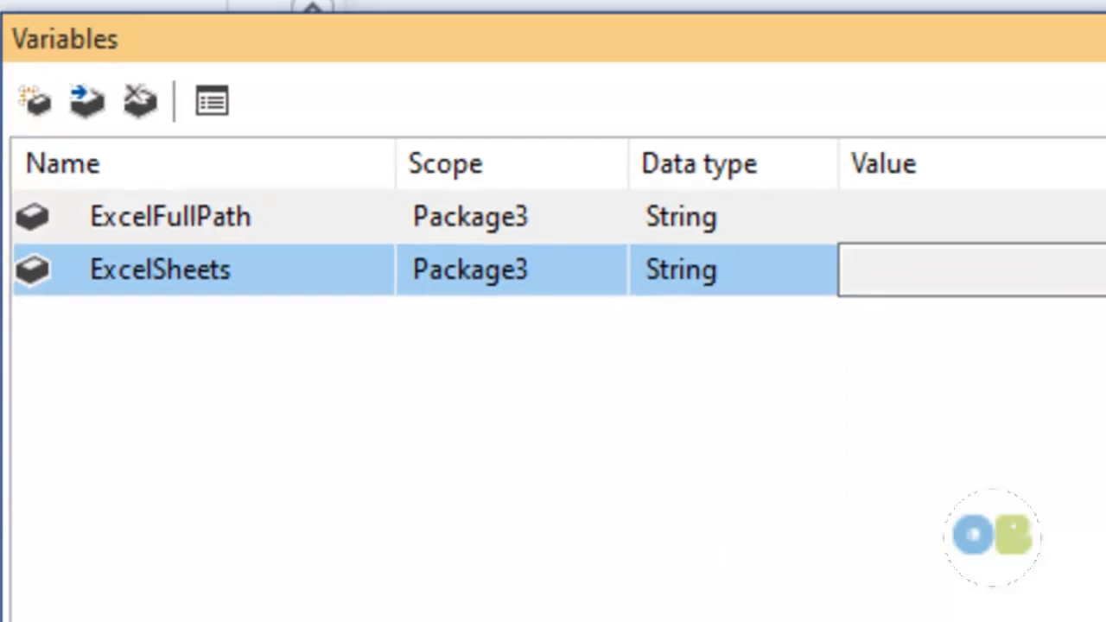
{"action": "type", "text": "S"}
{"action": "type", "text": "heet1"}
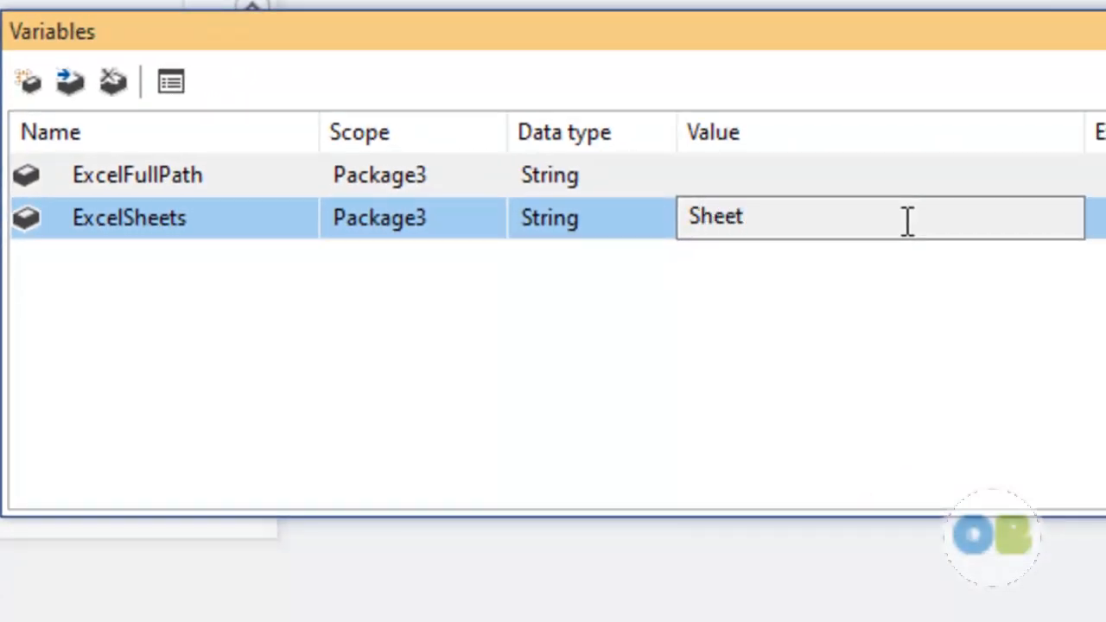
{"action": "type", "text": "$"}
{"action": "key", "text": "Return"}
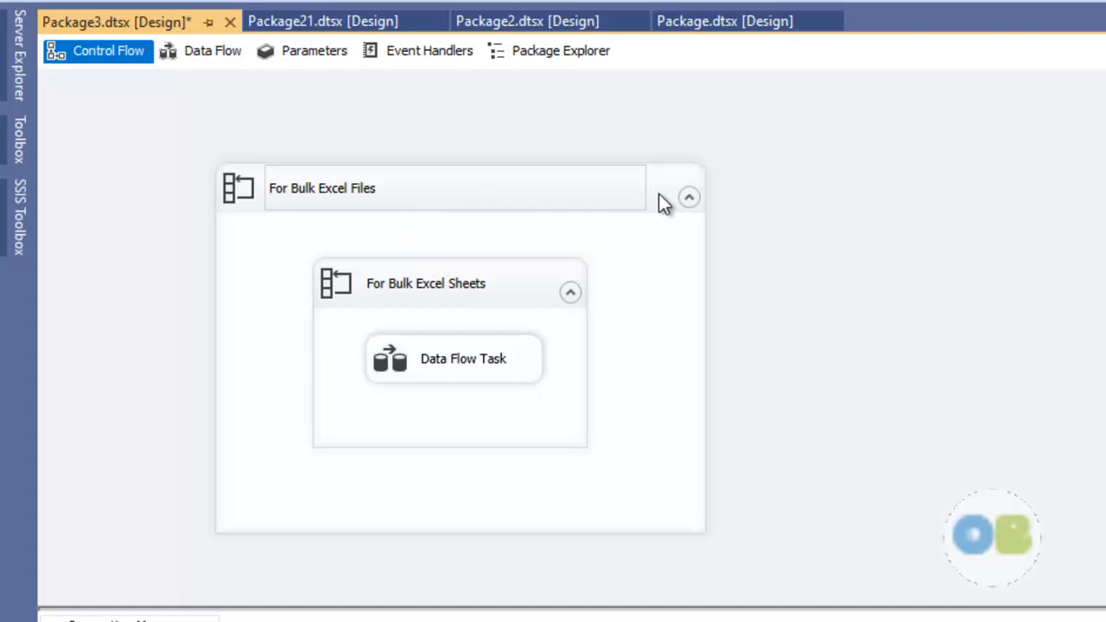
- Set the enumerator of the For Bulk Excel Files loop to Foreach File Enumerator
{"action": "left_click", "coordinate": [658, 195]}
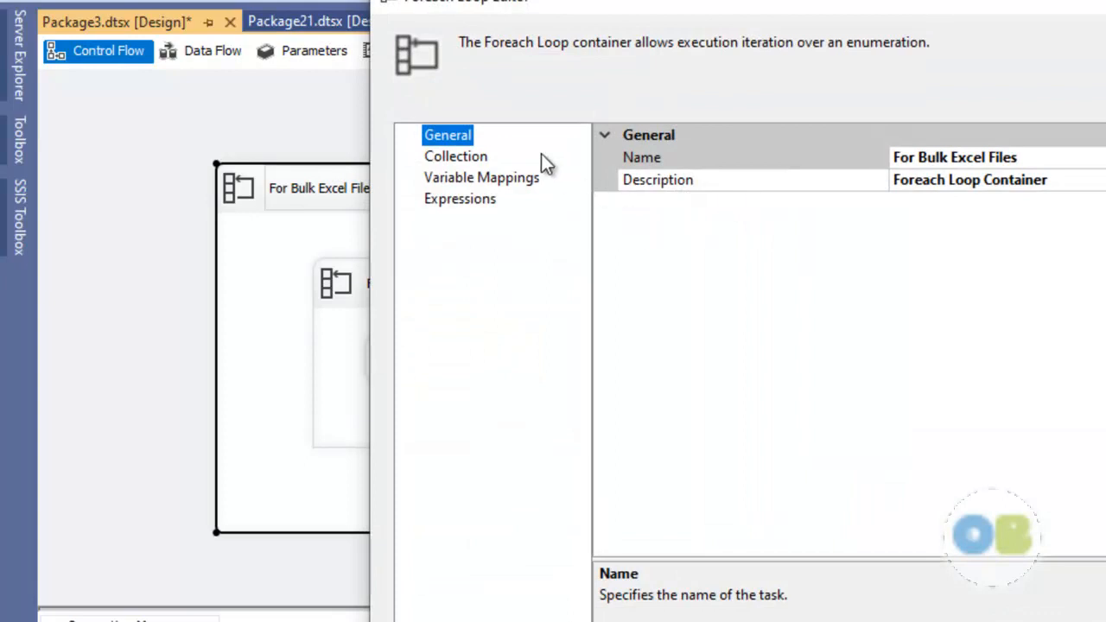
{"action": "left_click", "coordinate": [459, 159]}
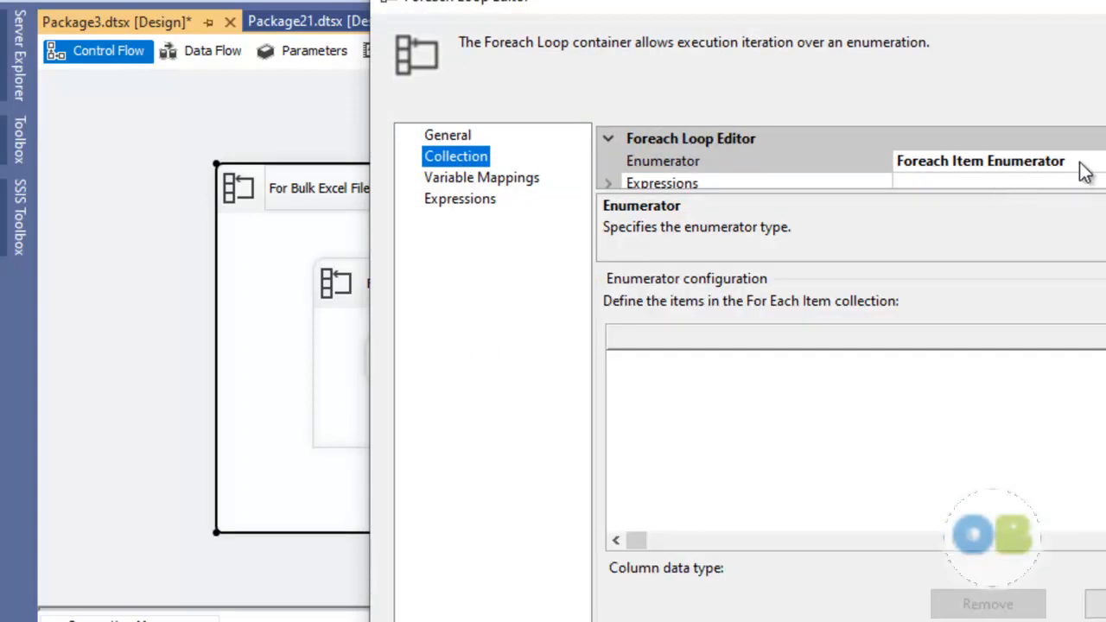
{"action": "left_click", "coordinate": [1072, 171]}
{"action": "left_click", "coordinate": [931, 192]}
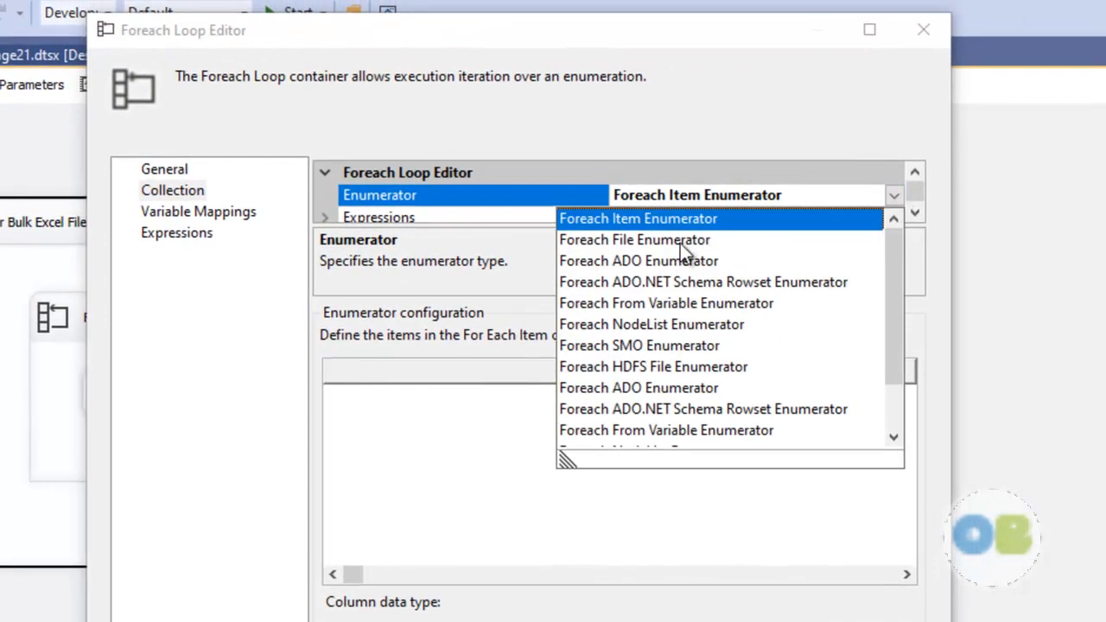
{"action": "left_click", "coordinate": [621, 242]}
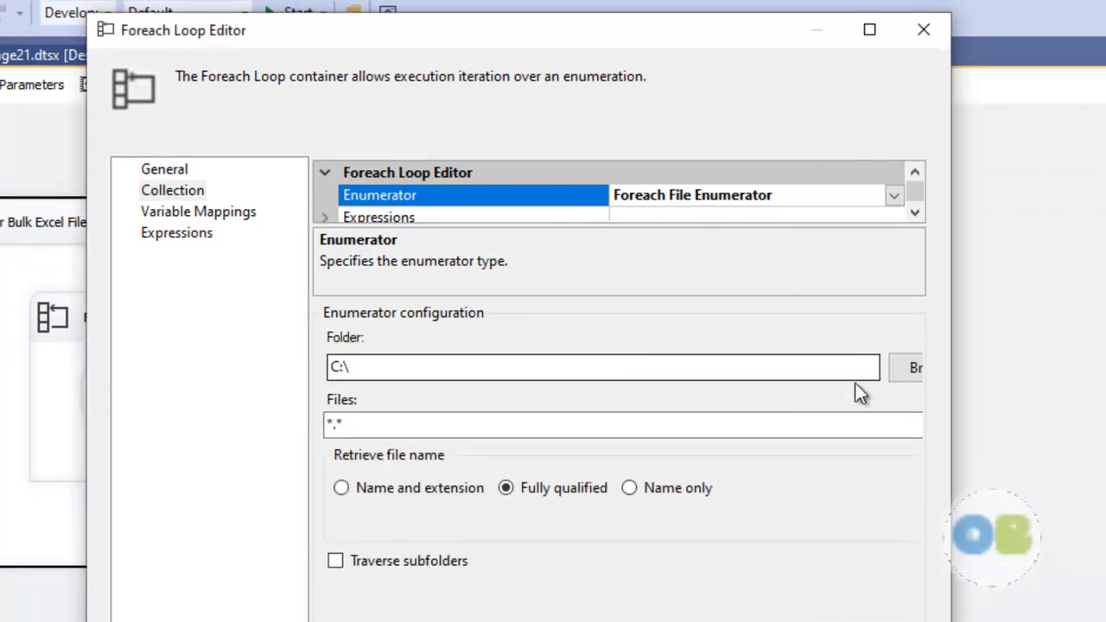
- Set the file enumerator's folder to BulkExcelFilesSheets inside SundayTraining on the E: drive
{"action": "left_click", "coordinate": [904, 368]}
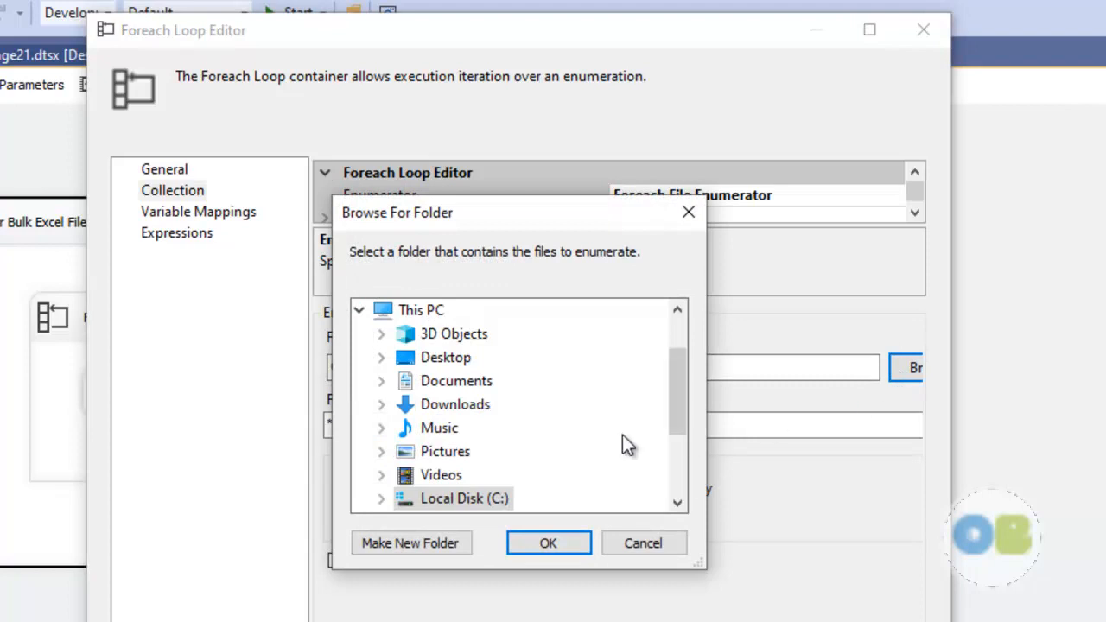
{"action": "left_click_drag", "start_coordinate": [685, 391], "coordinate": [569, 443]}
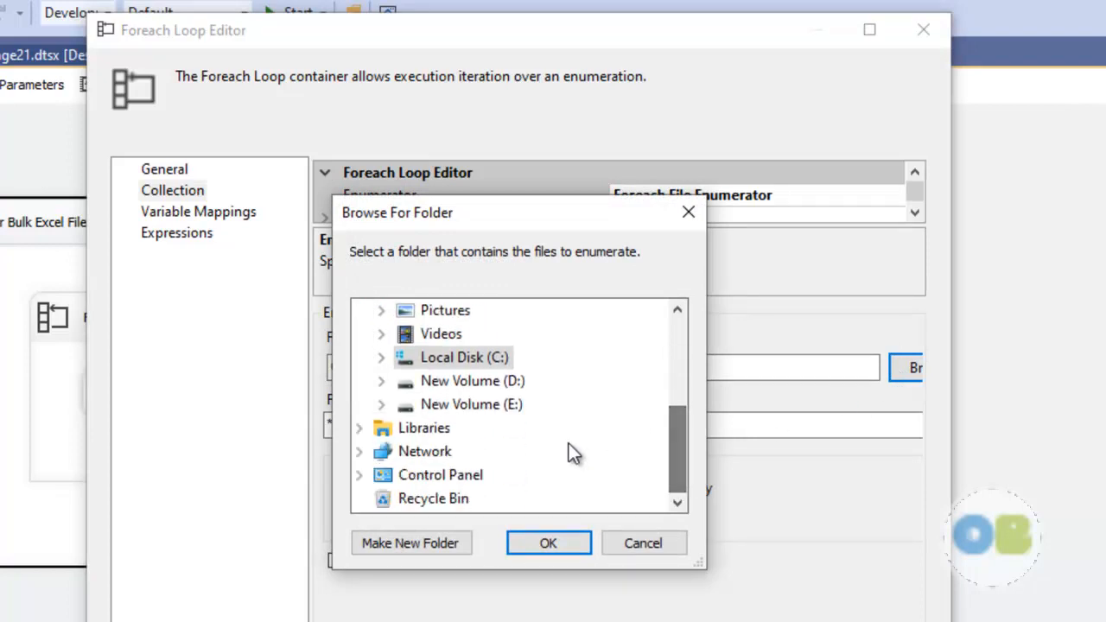
{"action": "left_click", "coordinate": [535, 410]}
{"action": "scroll", "coordinate": [560, 422], "scroll_direction": "down", "scroll_amount": 15}
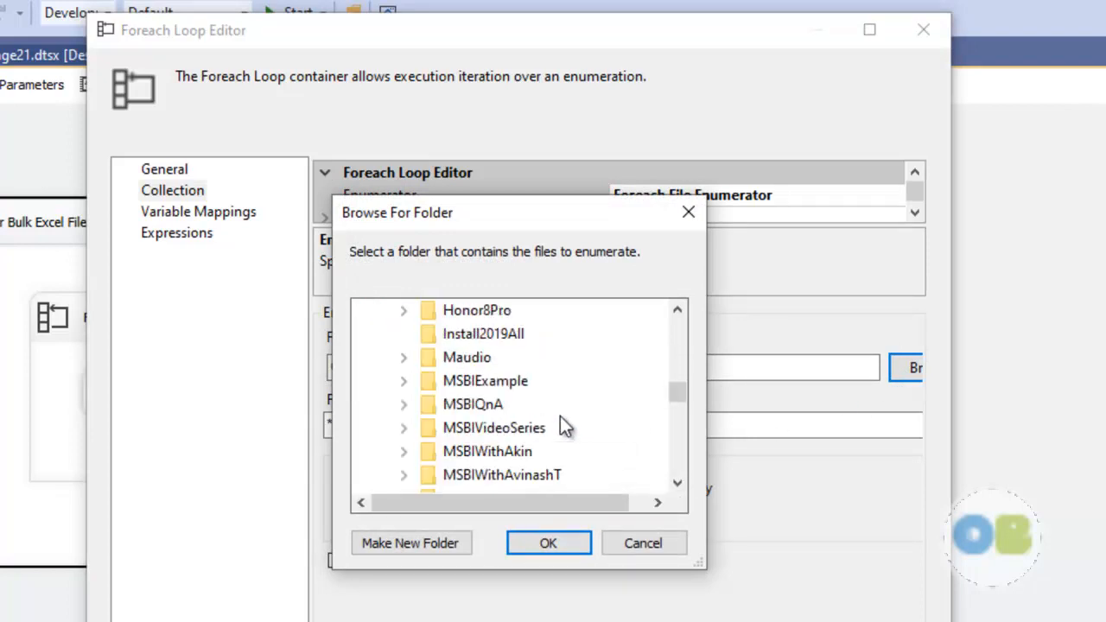
{"action": "scroll", "coordinate": [560, 416], "scroll_direction": "down", "scroll_amount": 5}
{"action": "scroll", "coordinate": [560, 416], "scroll_direction": "up", "scroll_amount": 4}
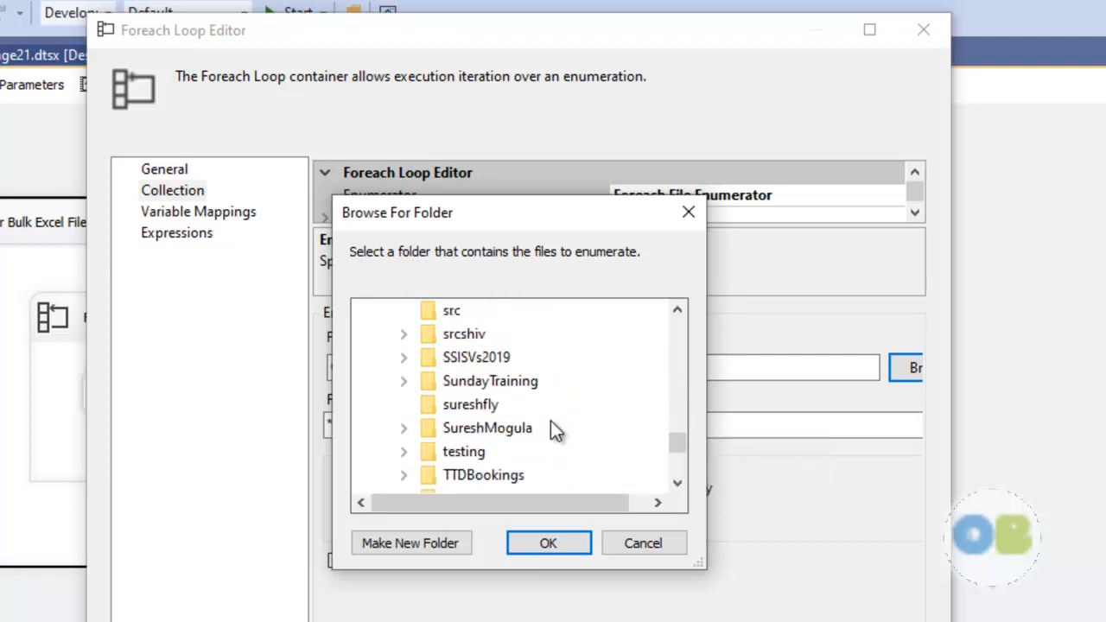
{"action": "double_click", "coordinate": [491, 383]}
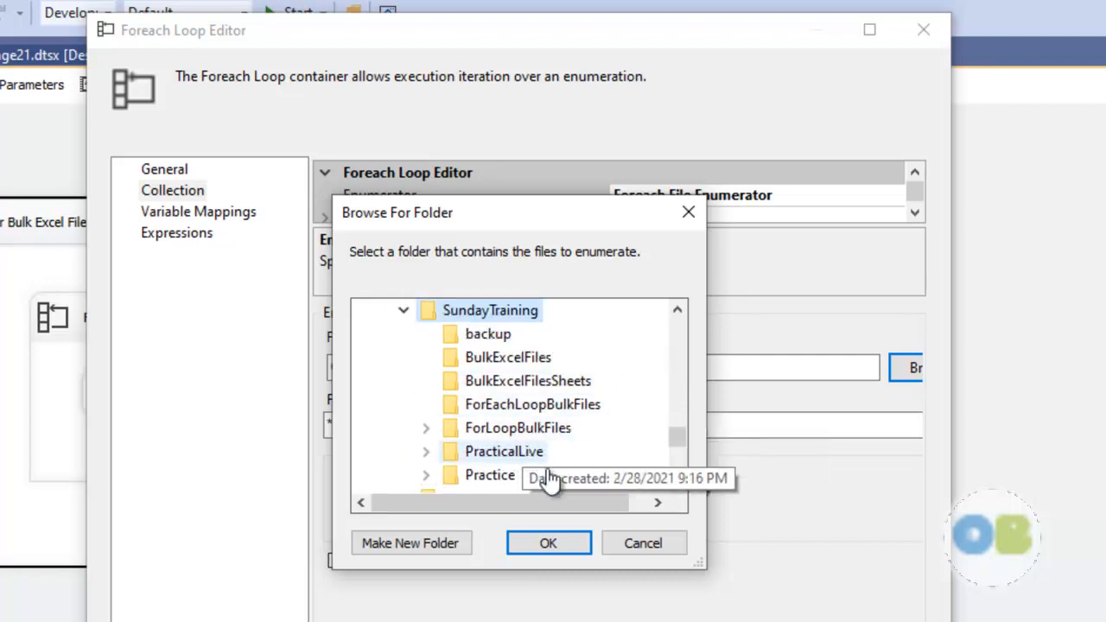
{"action": "scroll", "coordinate": [600, 452], "scroll_direction": "down", "scroll_amount": 2}
{"action": "scroll", "coordinate": [599, 452], "scroll_direction": "up", "scroll_amount": 2}
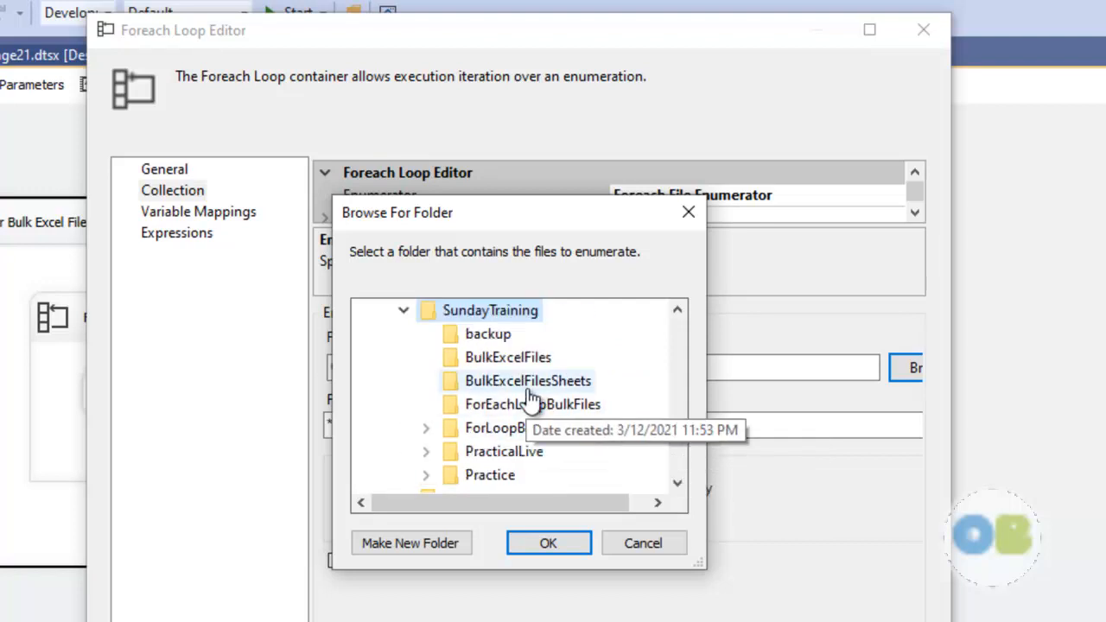
{"action": "left_click", "coordinate": [548, 383]}
{"action": "left_click", "coordinate": [557, 535]}
- Map the variable User::ExcelFullPath to index 0 of the file loop and accept the loop settings
{"action": "left_click", "coordinate": [176, 210]}
{"action": "left_click", "coordinate": [462, 240]}
{"action": "left_click", "coordinate": [461, 239]}
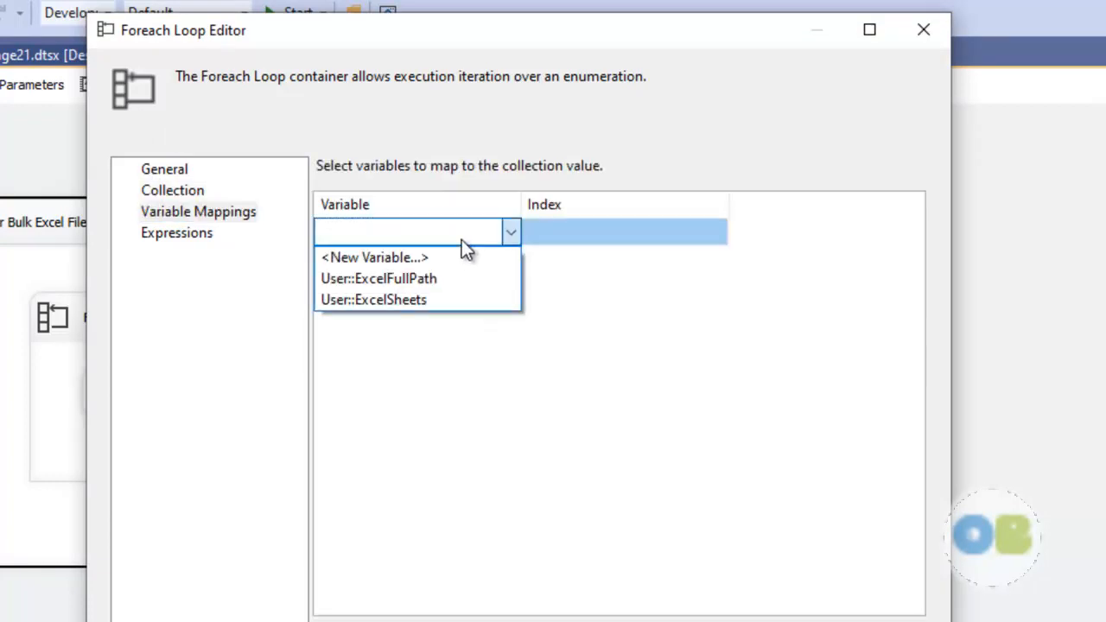
{"action": "left_click", "coordinate": [428, 279]}
{"action": "left_click", "coordinate": [425, 280]}
{"action": "key", "text": "Return"}
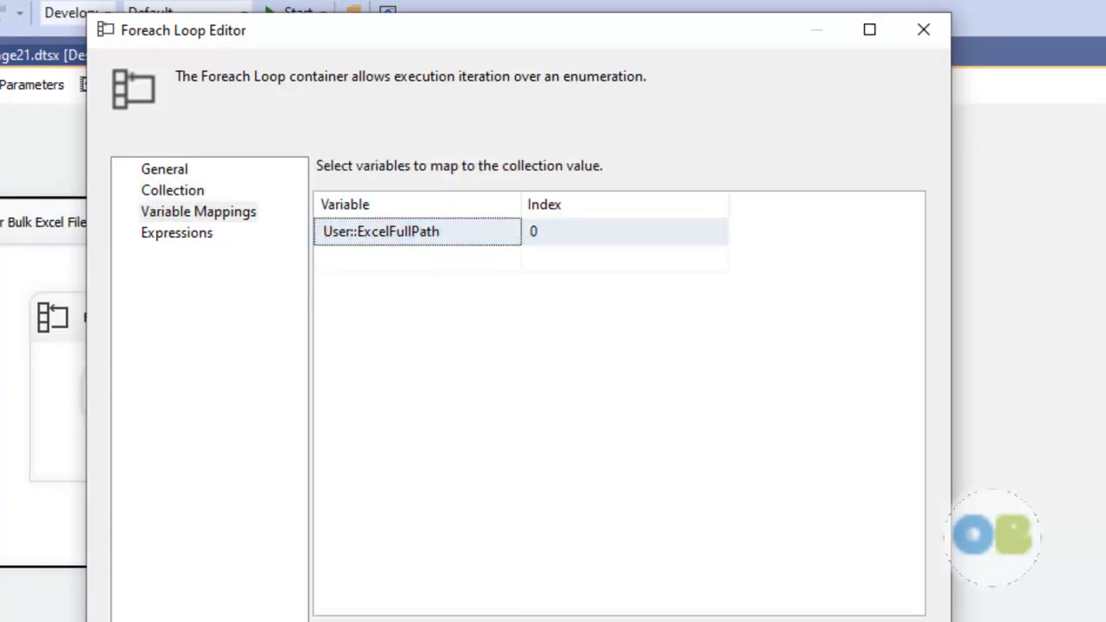
{"action": "left_click", "coordinate": [643, 368]}
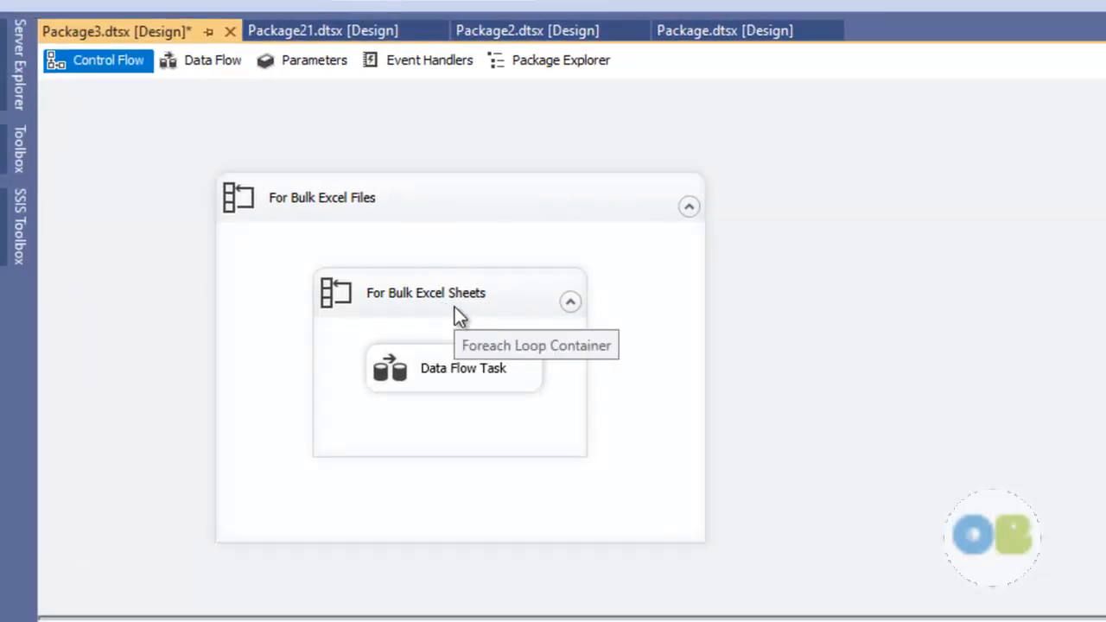
- Set the enumerator of the For Bulk Excel Sheets loop to Foreach ADO.NET Schema Rowset Enumerator
{"action": "left_click", "coordinate": [532, 304]}
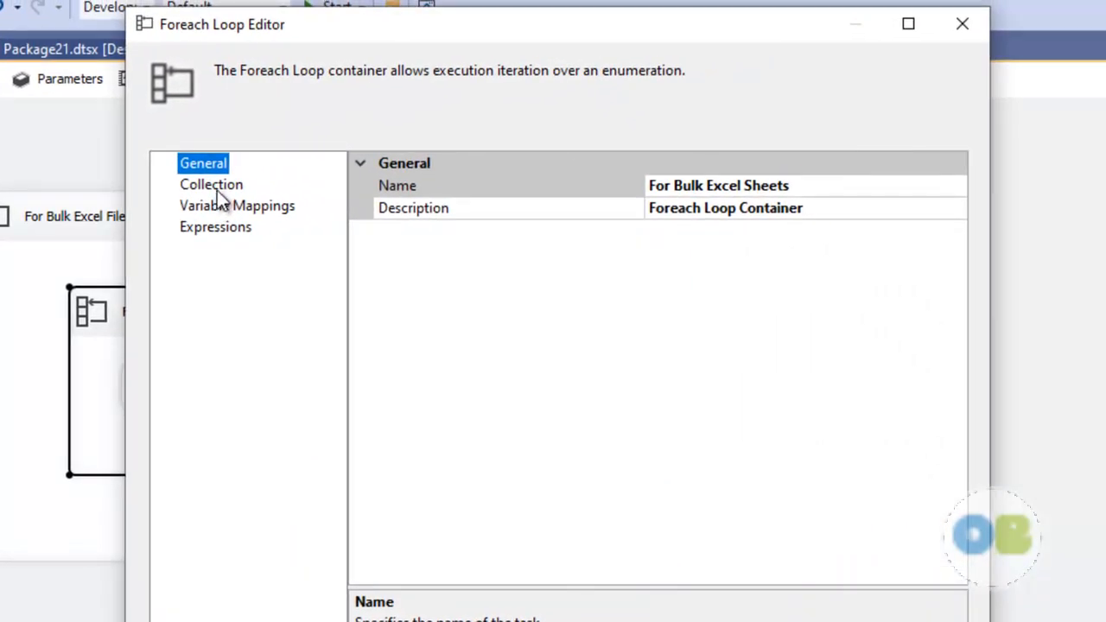
{"action": "left_click", "coordinate": [217, 187]}
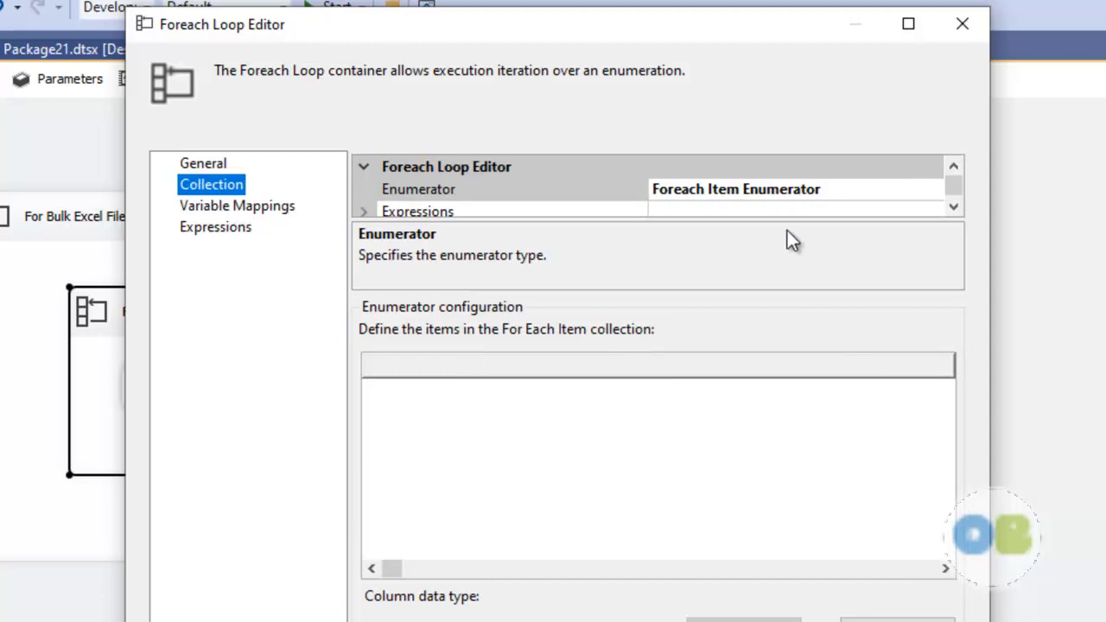
{"action": "left_click_drag", "start_coordinate": [731, 216], "coordinate": [727, 278]}
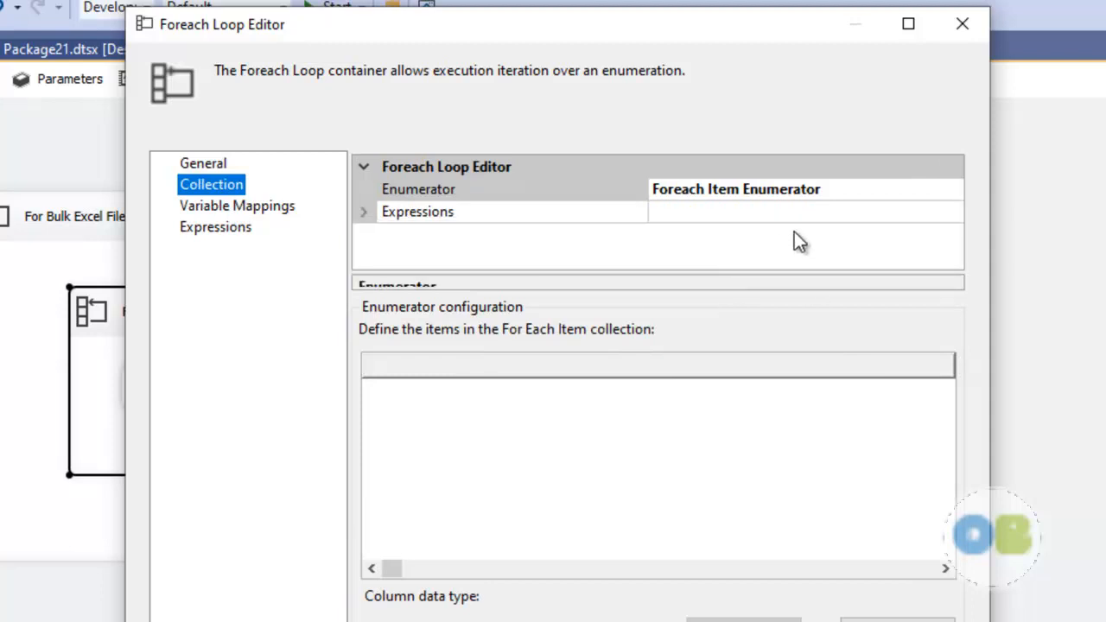
{"action": "left_click_drag", "start_coordinate": [612, 276], "coordinate": [621, 228]}
{"action": "left_click", "coordinate": [798, 189]}
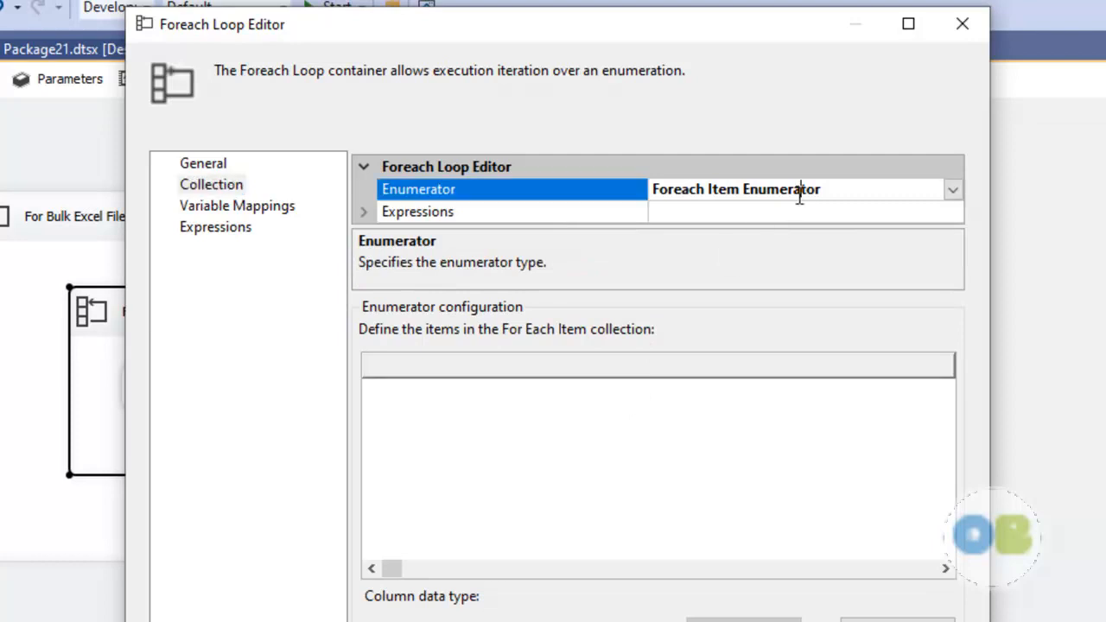
{"action": "left_click", "coordinate": [952, 190]}
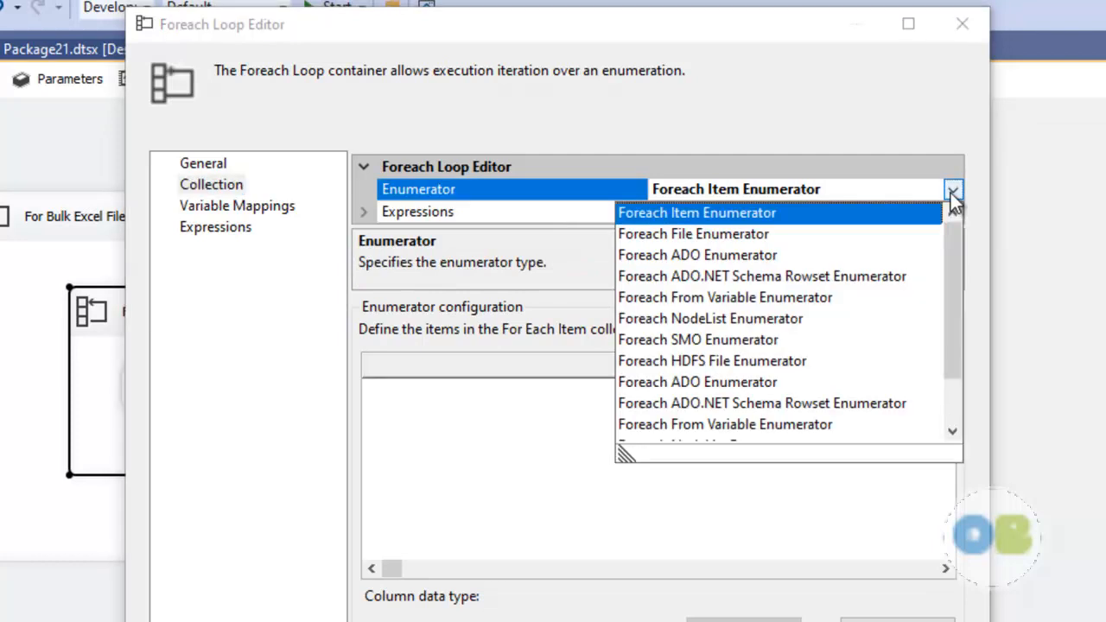
{"action": "left_click", "coordinate": [773, 279]}
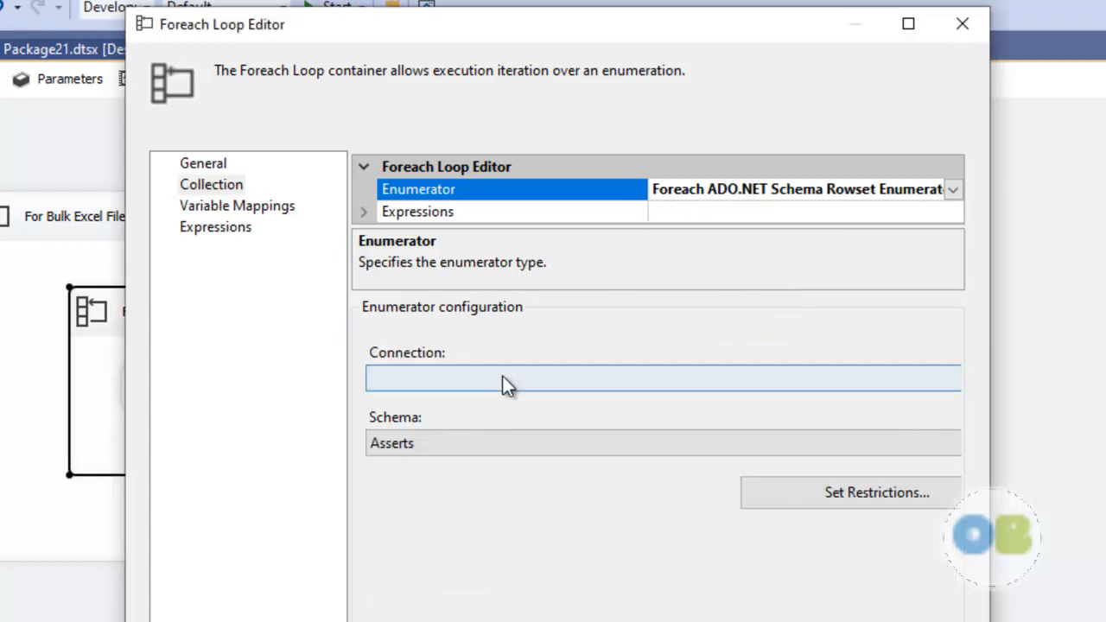
- Start a new ADO.NET connection for the sheet loop with the Microsoft Office 12.0 Access Database Engine OLE DB Provider
{"action": "left_click", "coordinate": [622, 377]}
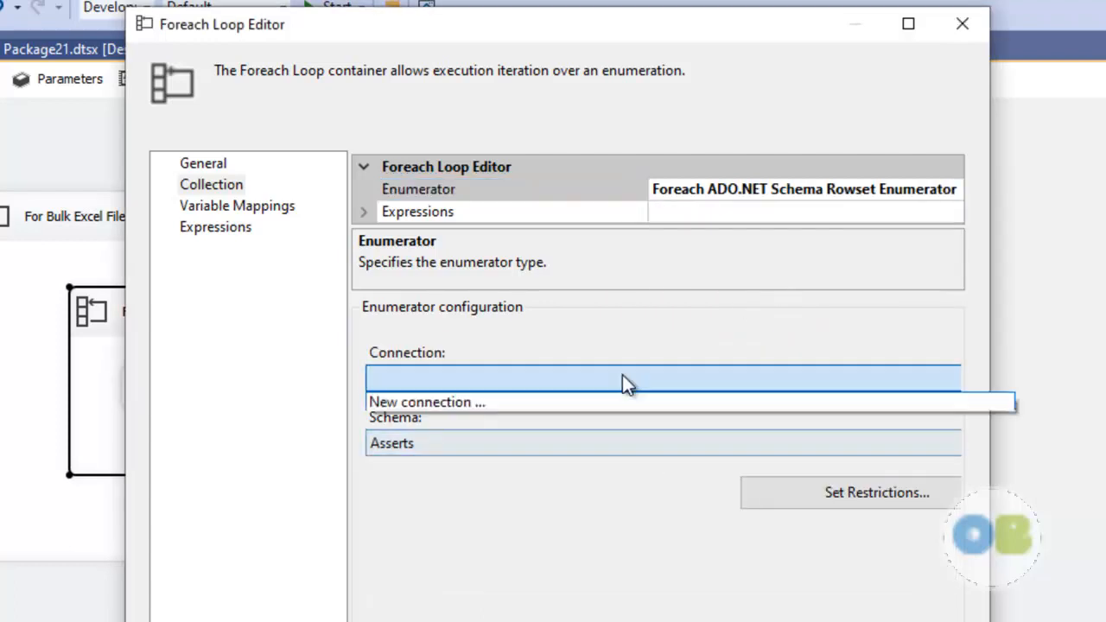
{"action": "left_click", "coordinate": [583, 413]}
{"action": "left_click", "coordinate": [583, 387]}
{"action": "left_click", "coordinate": [554, 403]}
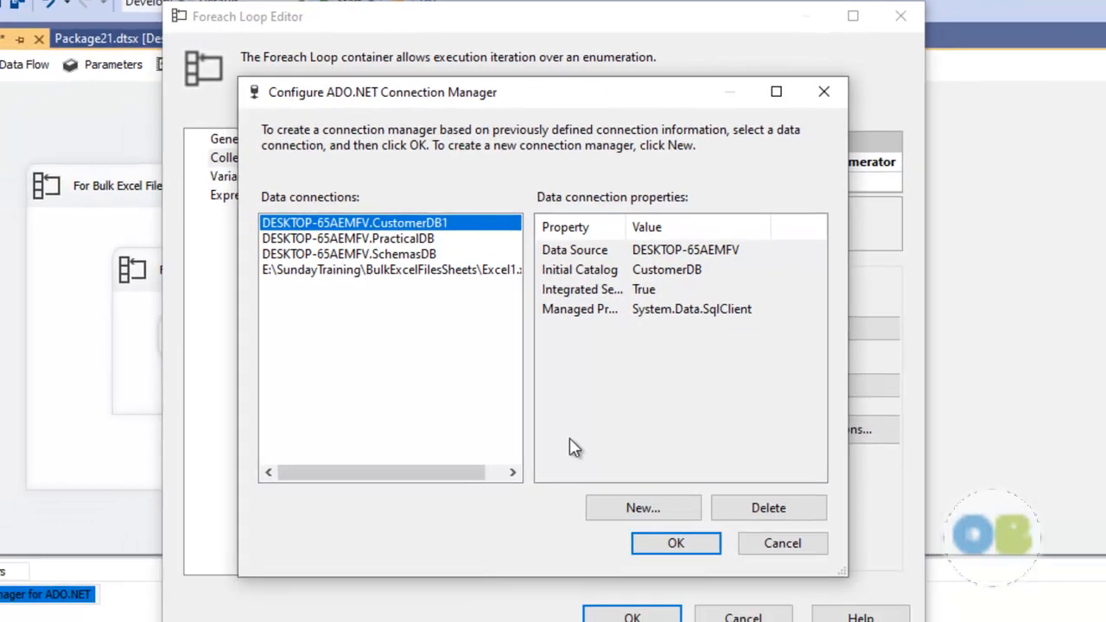
{"action": "left_click", "coordinate": [675, 508]}
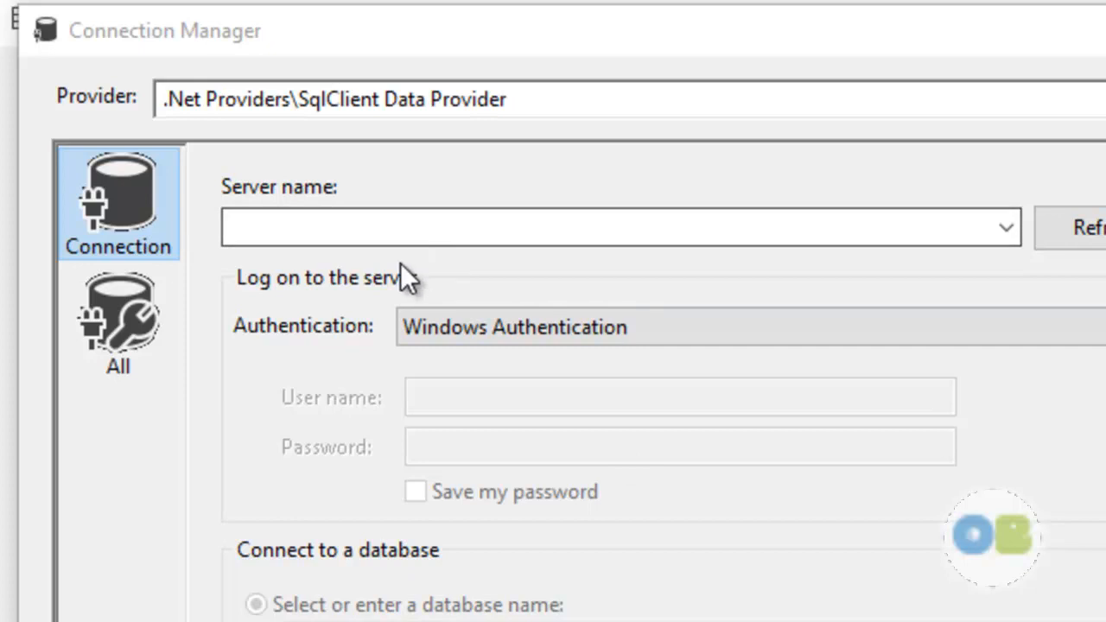
{"action": "left_click", "coordinate": [631, 99]}
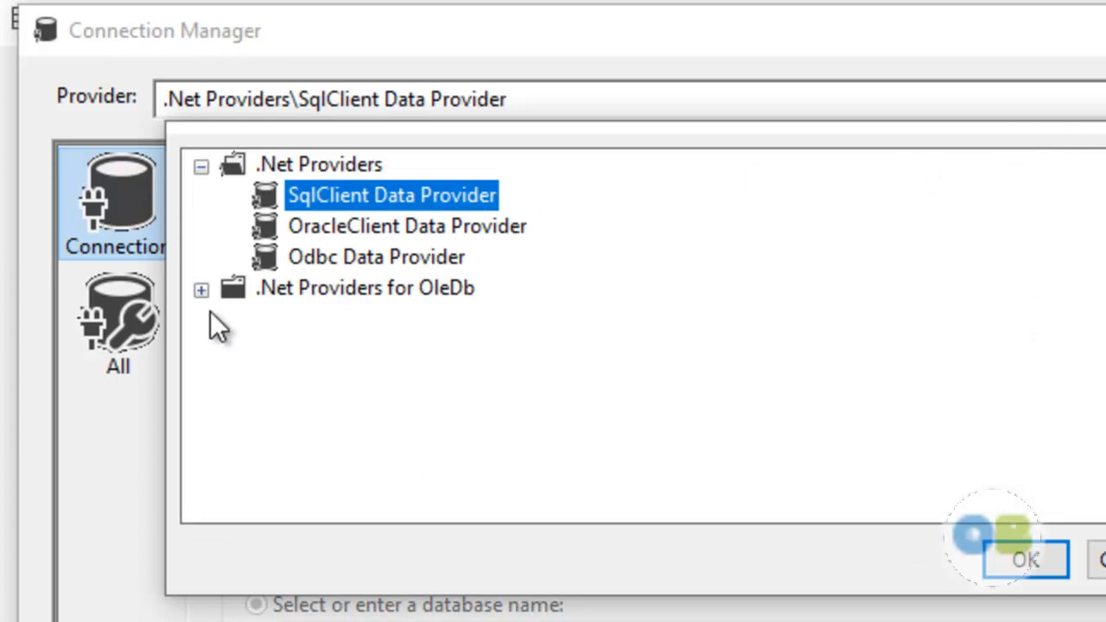
{"action": "left_click", "coordinate": [201, 292]}
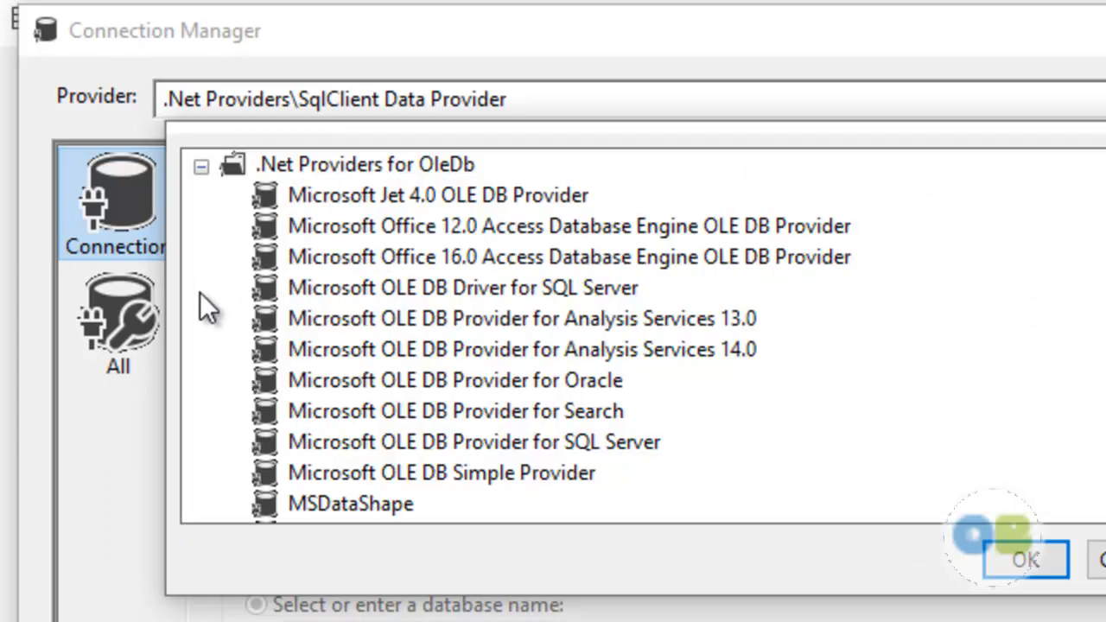
{"action": "left_click", "coordinate": [471, 236]}
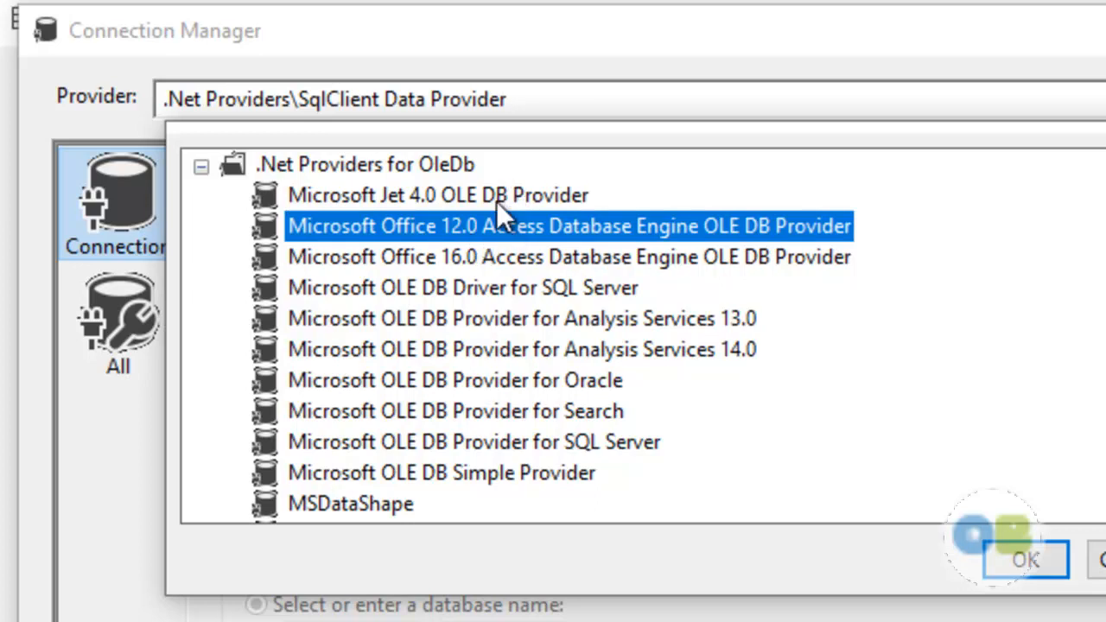
{"action": "left_click", "coordinate": [497, 203]}
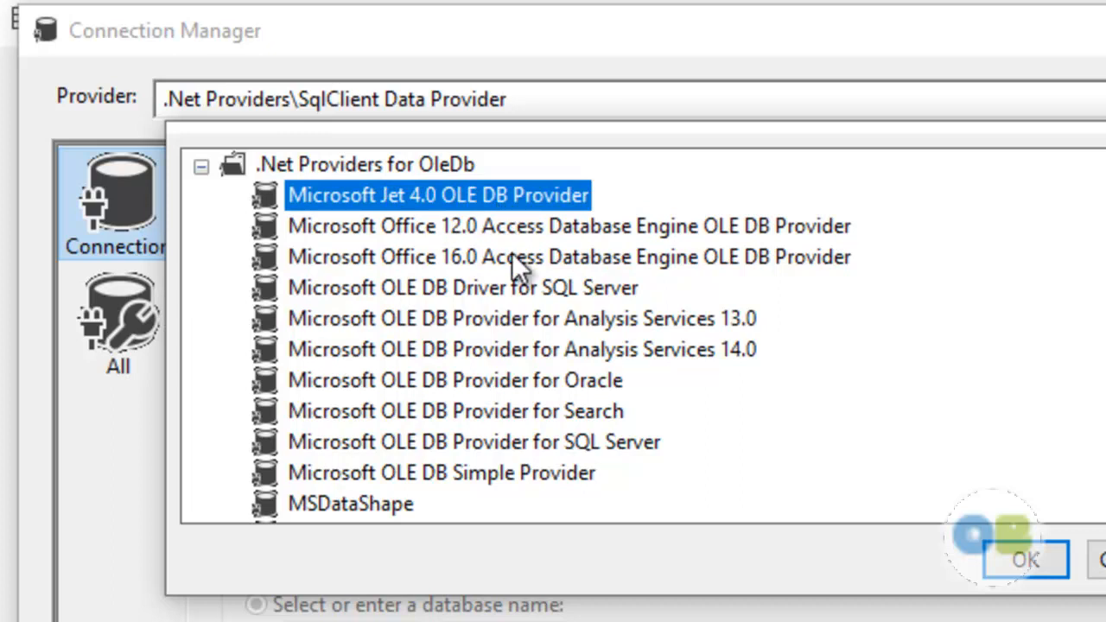
{"action": "left_click", "coordinate": [581, 229]}
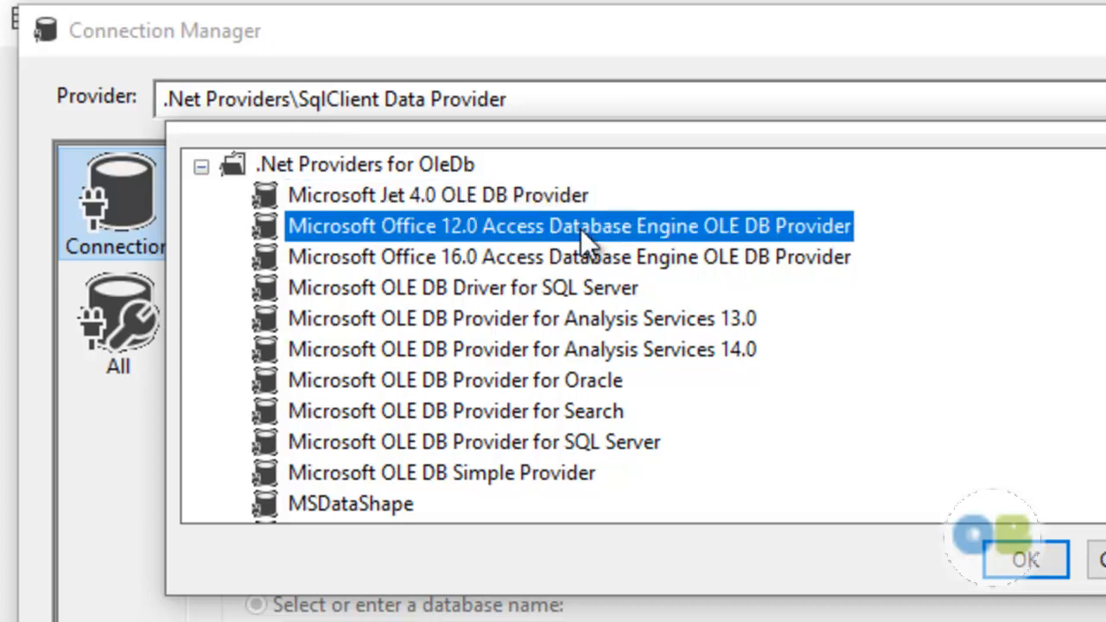
{"action": "left_click", "coordinate": [1006, 560]}
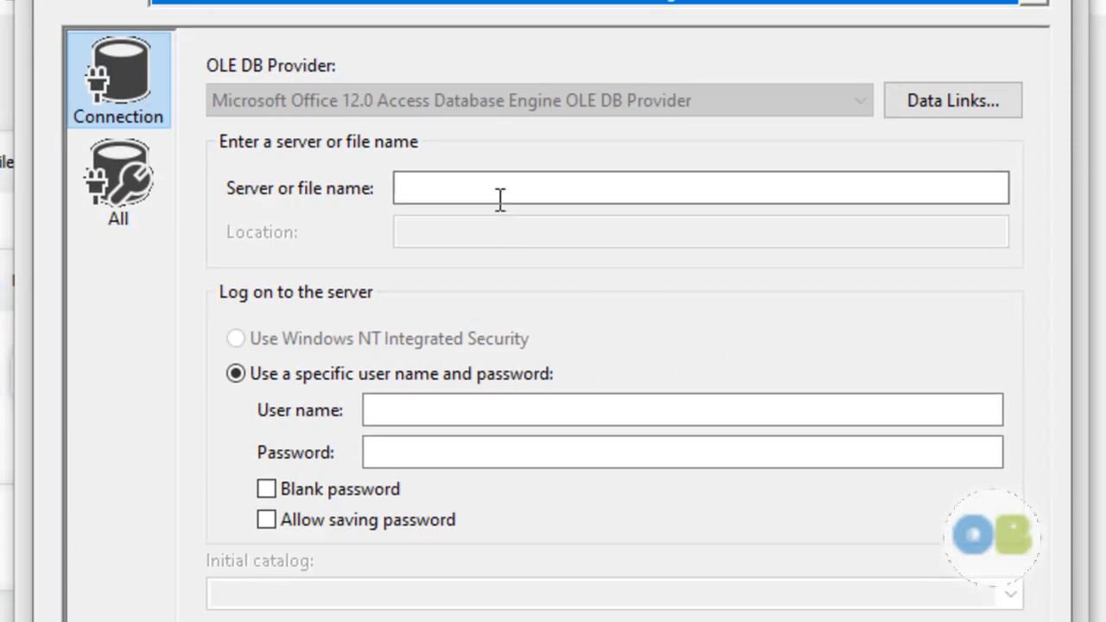
- Set the connection's file name to E:\SundayTraining\BulkExcelFilesSheets\Excel1.xlsx and enable the blank password option
{"action": "left_click", "coordinate": [537, 191]}
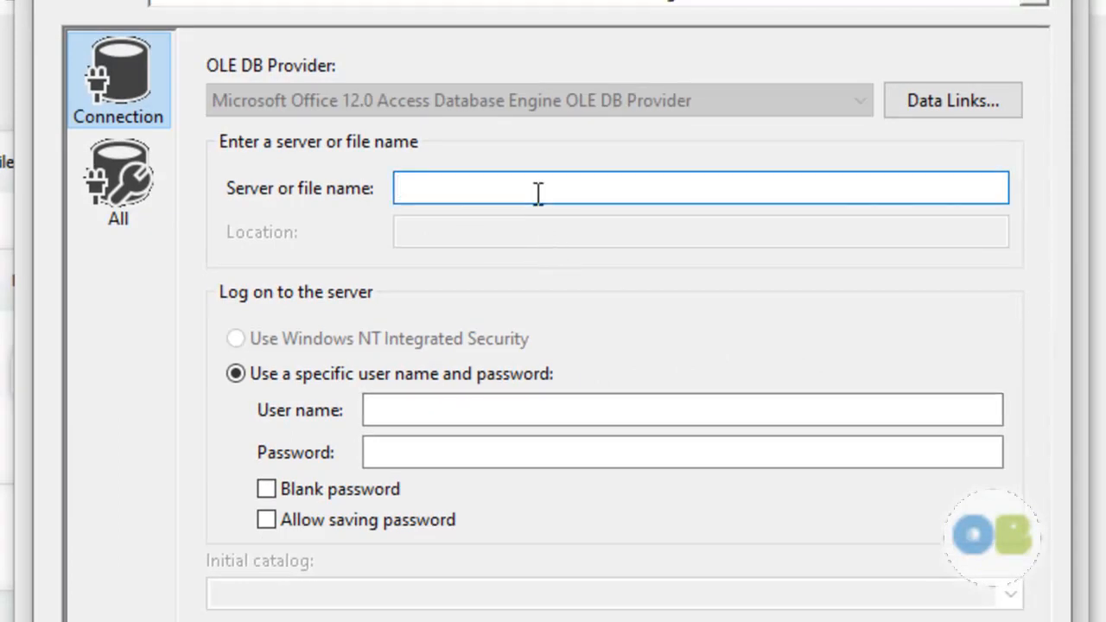
{"action": "type", "text": "E:\\SundayTraining\\BulkExcelFilesSheets\\Excel1.xlsx"}
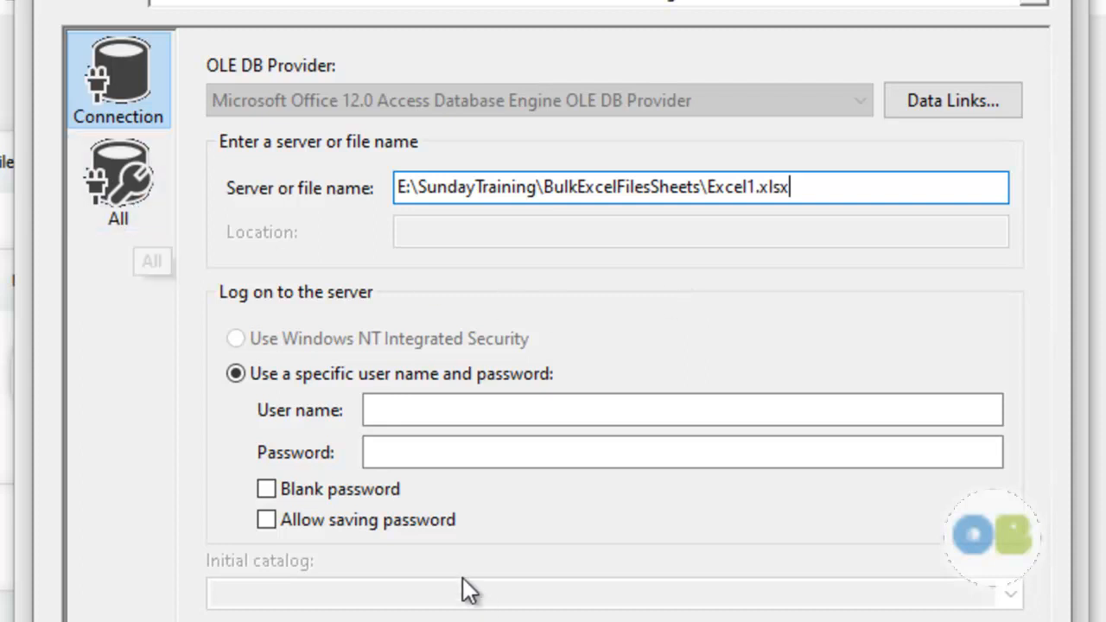
{"action": "left_click", "coordinate": [267, 489]}
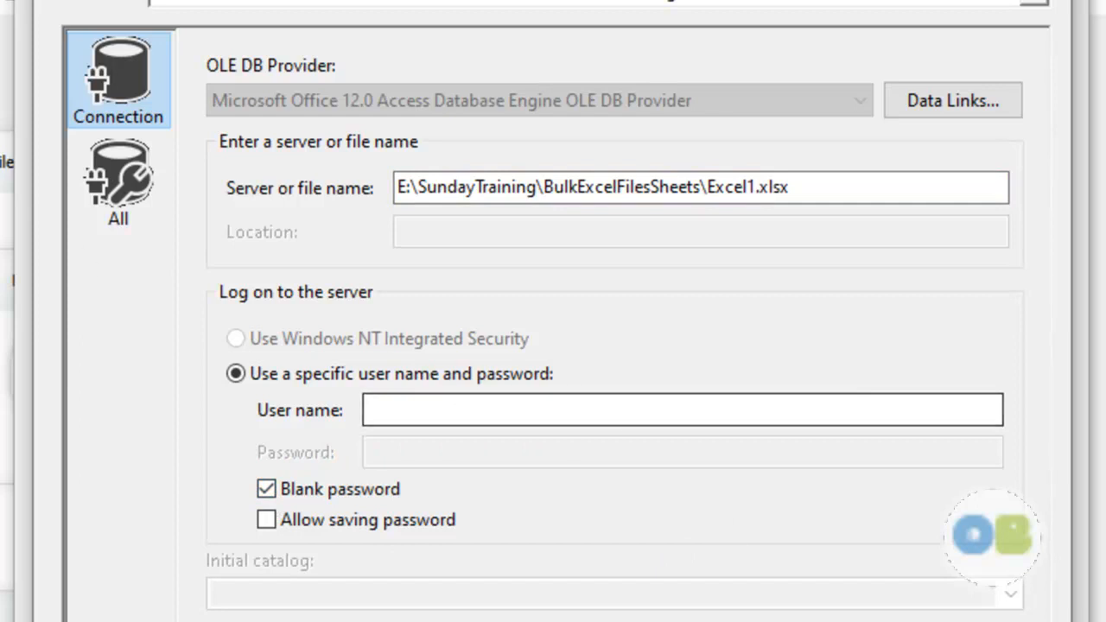
- Set the connection's Extended Properties to Excel 12.0 and accept the new connection
{"action": "left_click", "coordinate": [118, 181]}
{"action": "scroll", "coordinate": [577, 284], "scroll_direction": "up", "scroll_amount": 2}
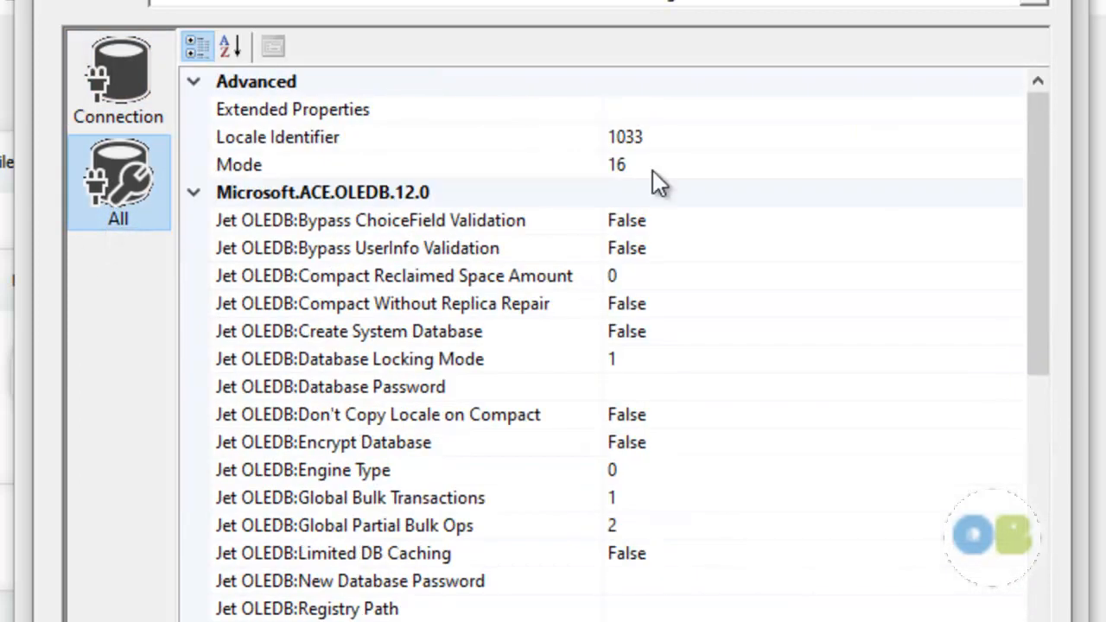
{"action": "left_click", "coordinate": [711, 109]}
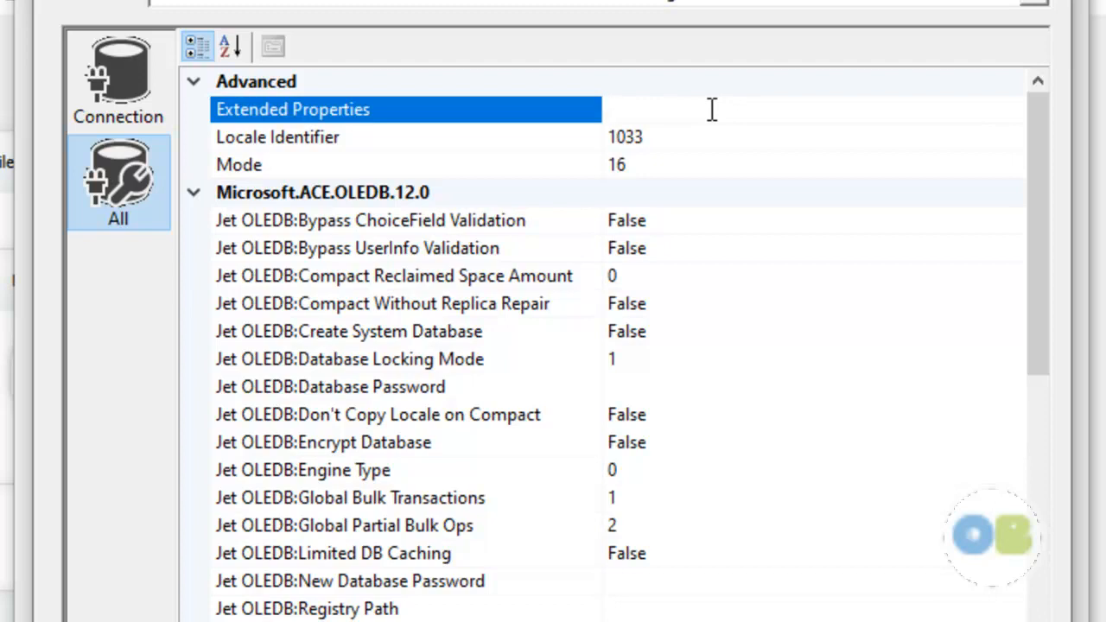
{"action": "type", "text": "Excel 12.0"}
{"action": "key", "text": "Return"}
{"action": "scroll", "coordinate": [709, 398], "scroll_direction": "down", "scroll_amount": 6}
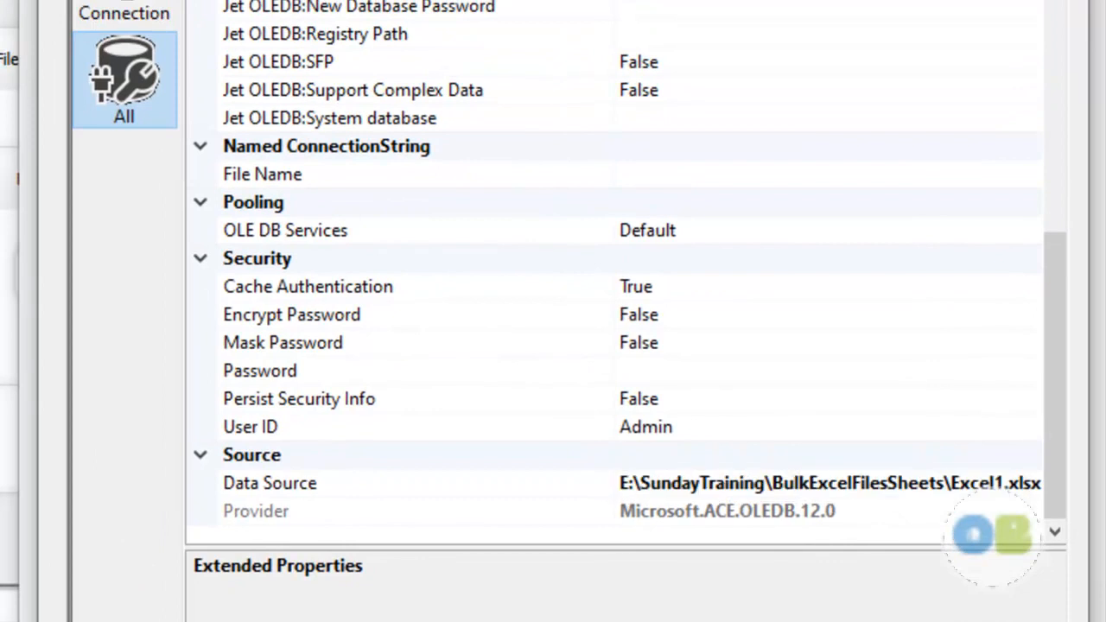
{"action": "left_click", "coordinate": [993, 319]}
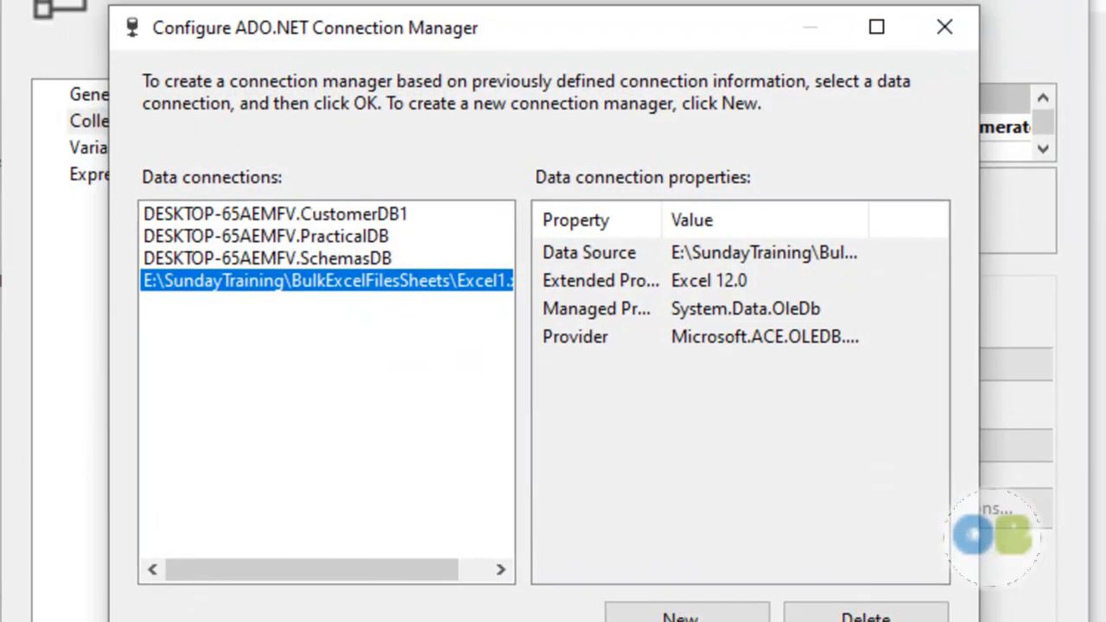
- Accept the Excel1.xlsx connection for the sheet loop's enumerator and set its schema to Tables
{"action": "key", "text": "Return"}
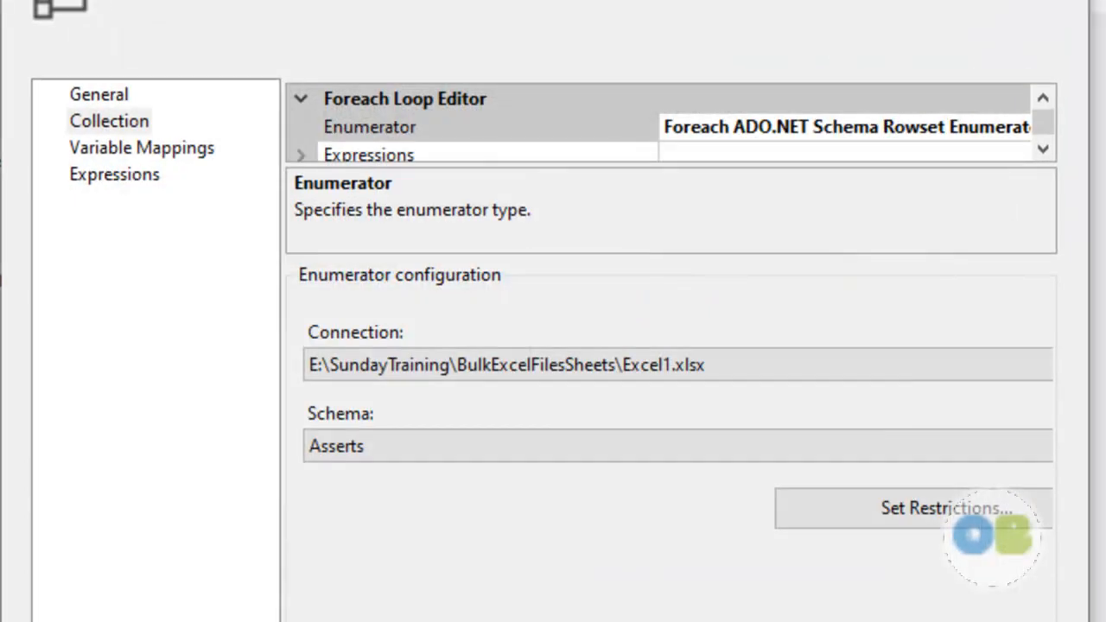
{"action": "left_click", "coordinate": [471, 448]}
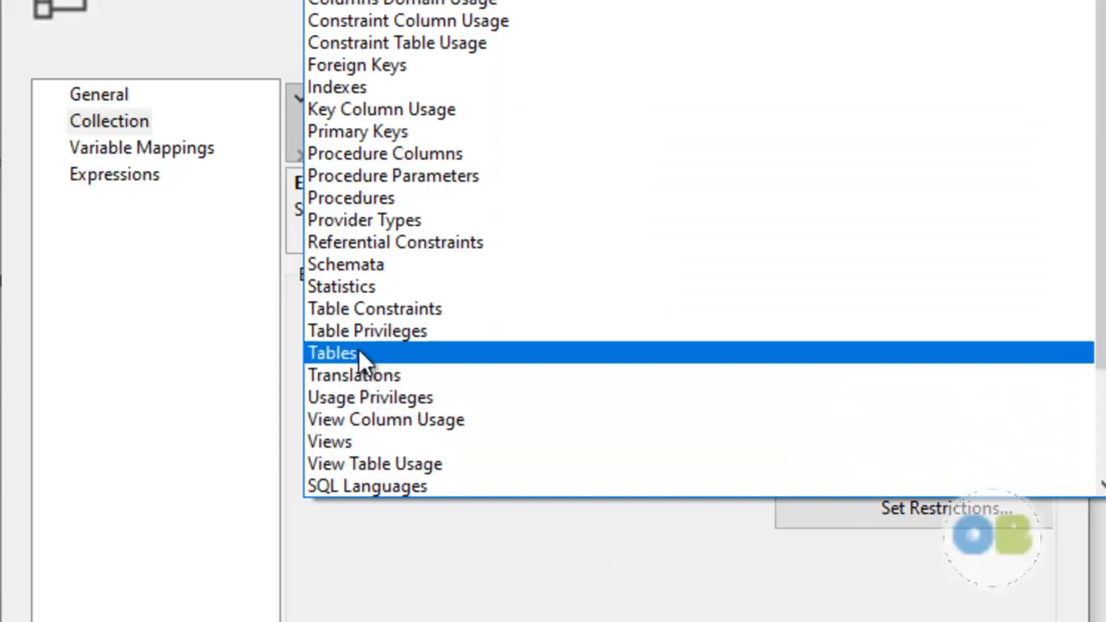
{"action": "left_click", "coordinate": [358, 354]}
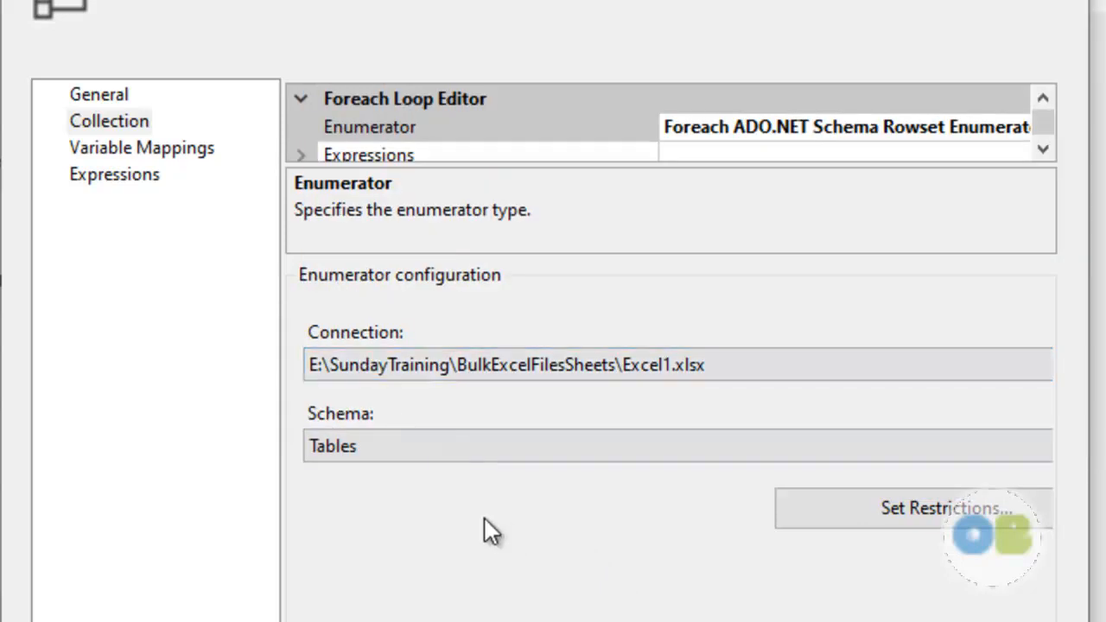
- Map the variable User::ExcelSheets to index 2 in the sheet loop and accept the loop settings
{"action": "left_click", "coordinate": [174, 151]}
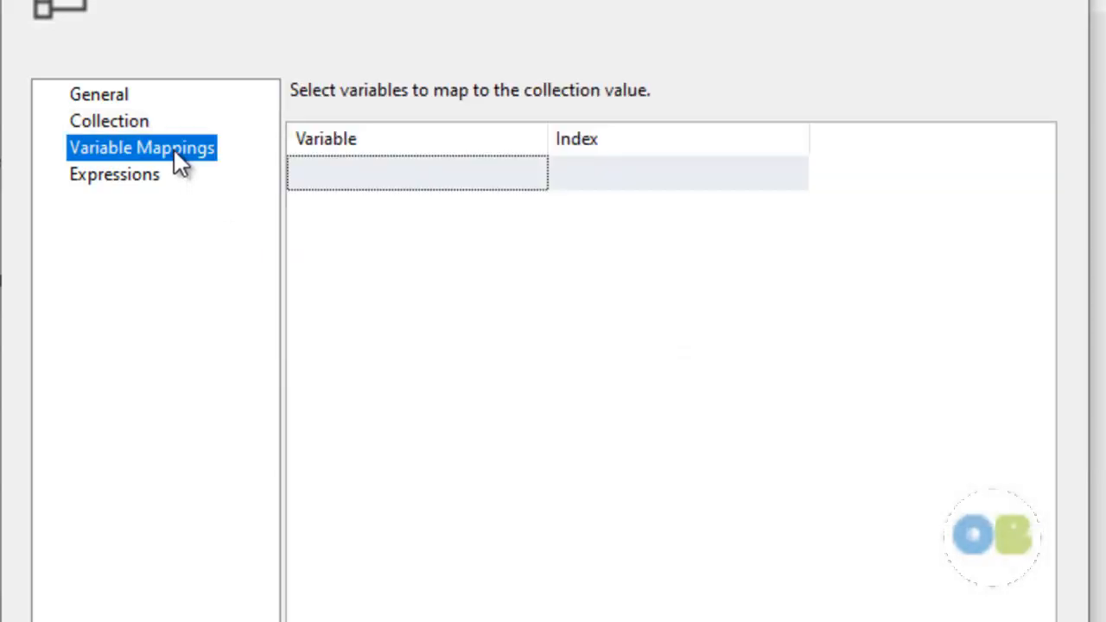
{"action": "left_click", "coordinate": [493, 176]}
{"action": "left_click", "coordinate": [505, 177]}
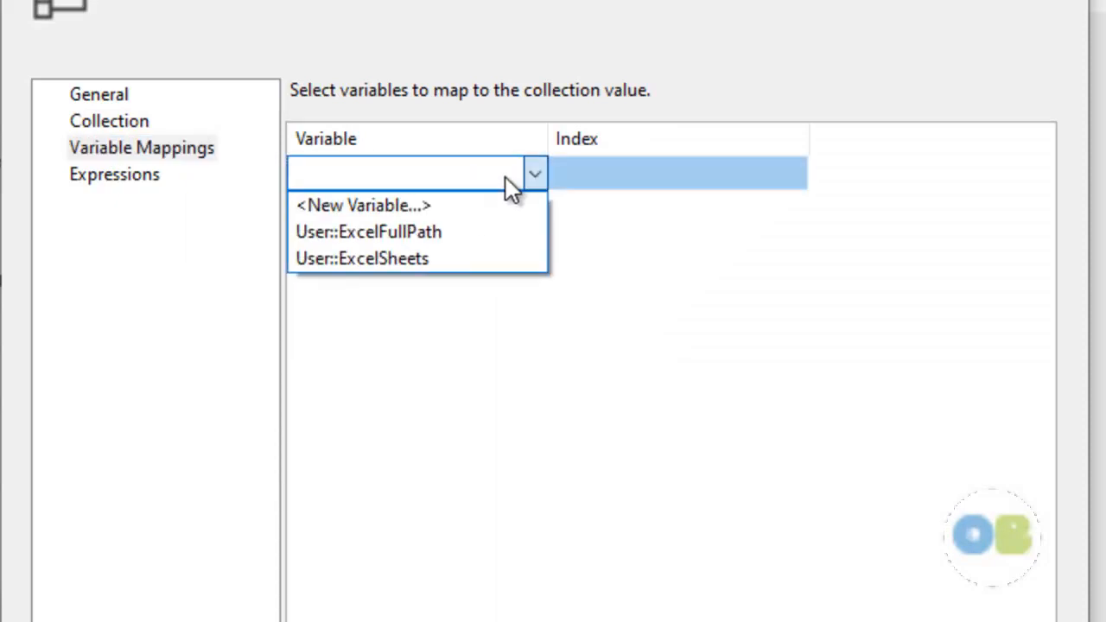
{"action": "left_click", "coordinate": [387, 259]}
{"action": "left_click", "coordinate": [589, 174]}
{"action": "left_click_drag", "start_coordinate": [607, 170], "coordinate": [497, 163]}
{"action": "type", "text": "2"}
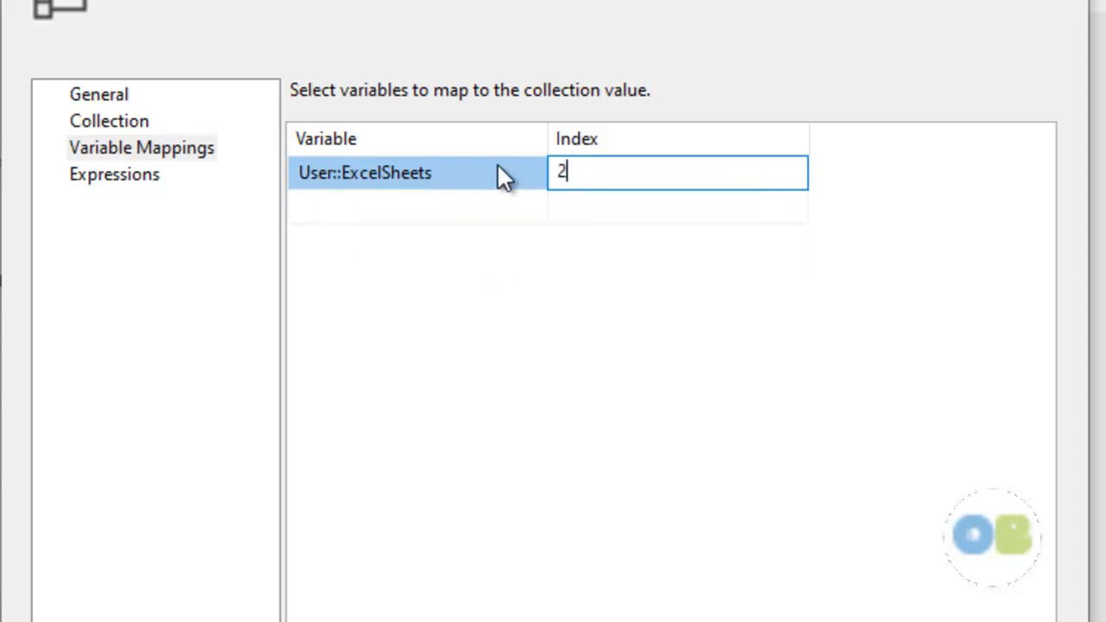
{"action": "left_click", "coordinate": [626, 343]}
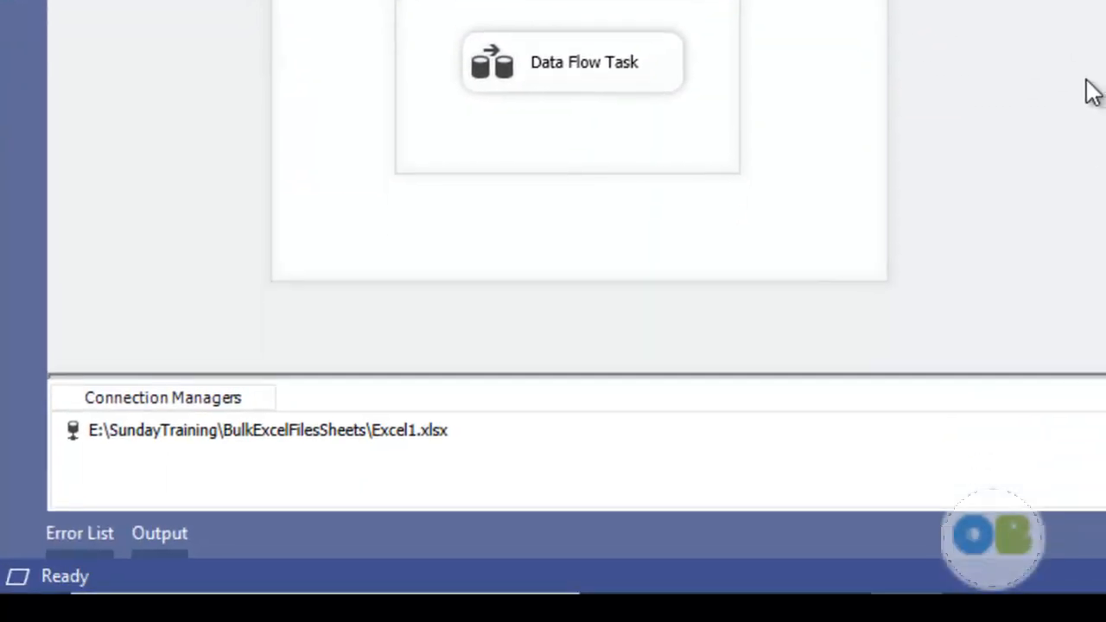
- Start a property expression for ServerName on the Excel1.xlsx ADO.NET connection manager
{"action": "left_click", "coordinate": [321, 436]}
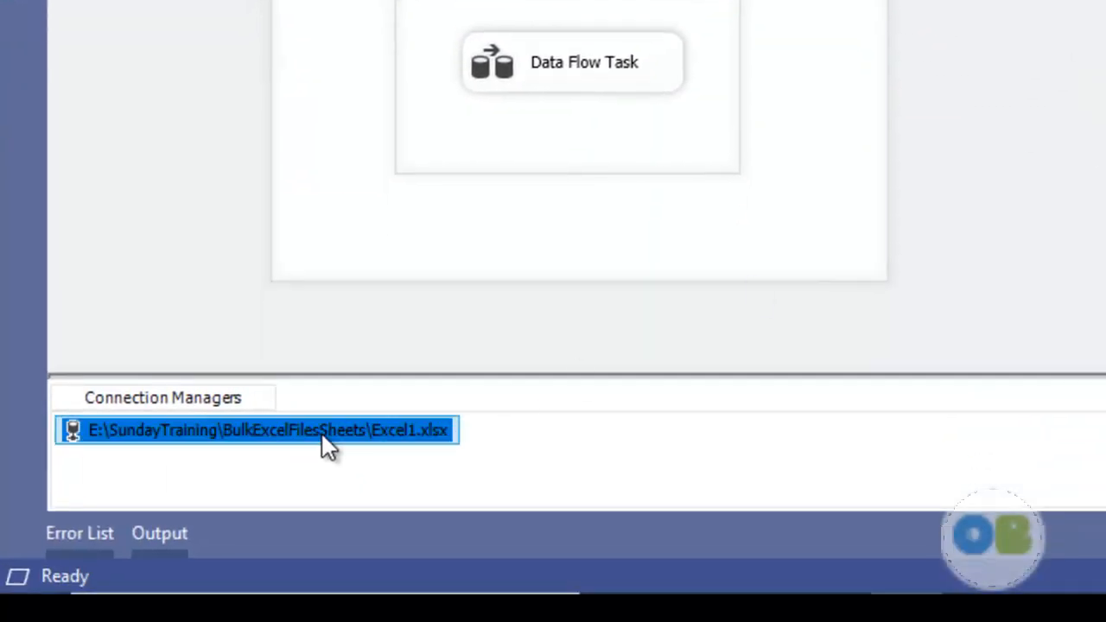
{"action": "right_click", "coordinate": [328, 445]}
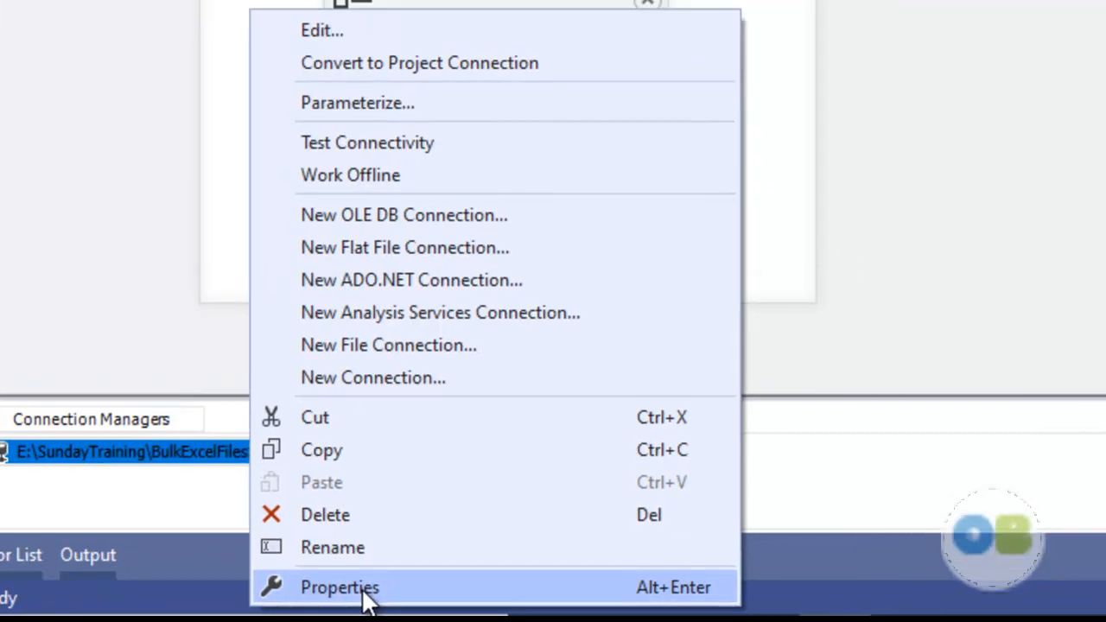
{"action": "left_click", "coordinate": [420, 568]}
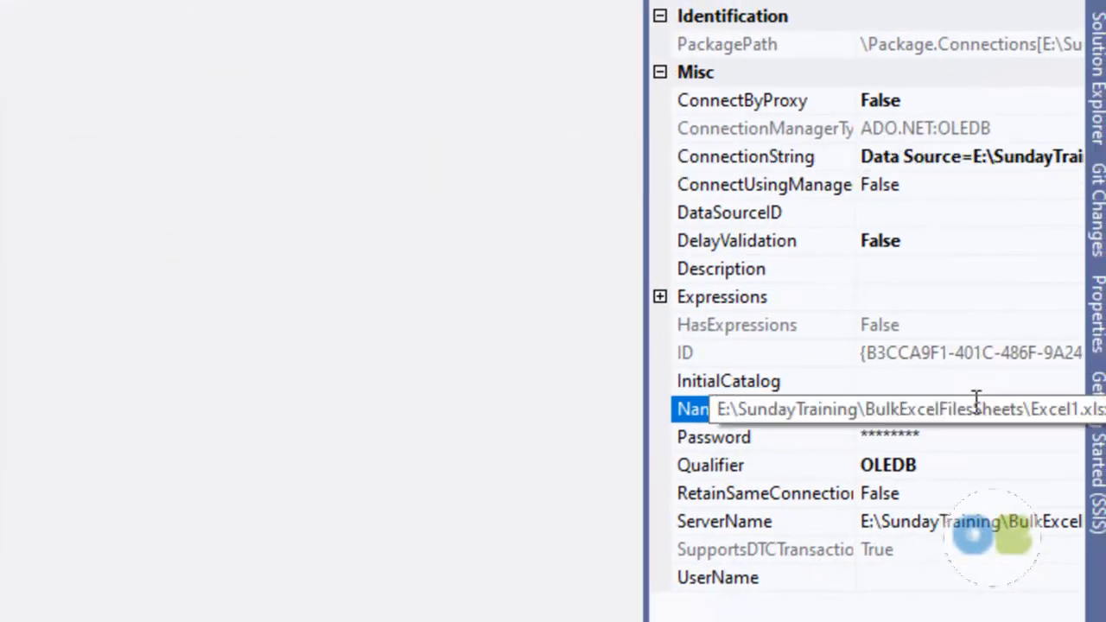
{"action": "left_click", "coordinate": [962, 296]}
{"action": "left_click", "coordinate": [1070, 296]}
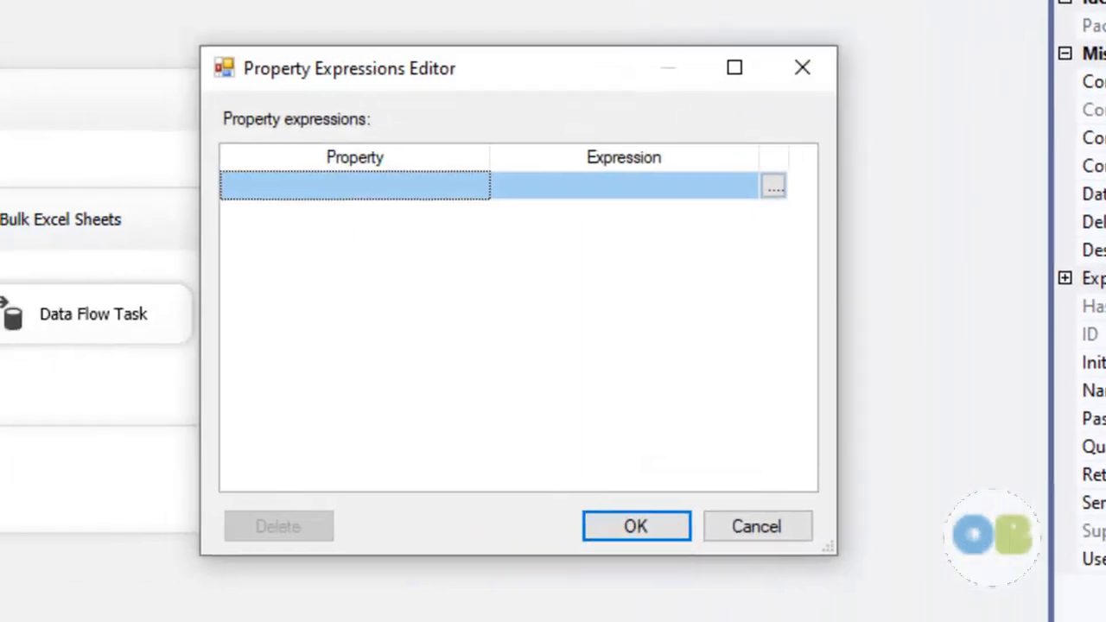
{"action": "left_click", "coordinate": [466, 192]}
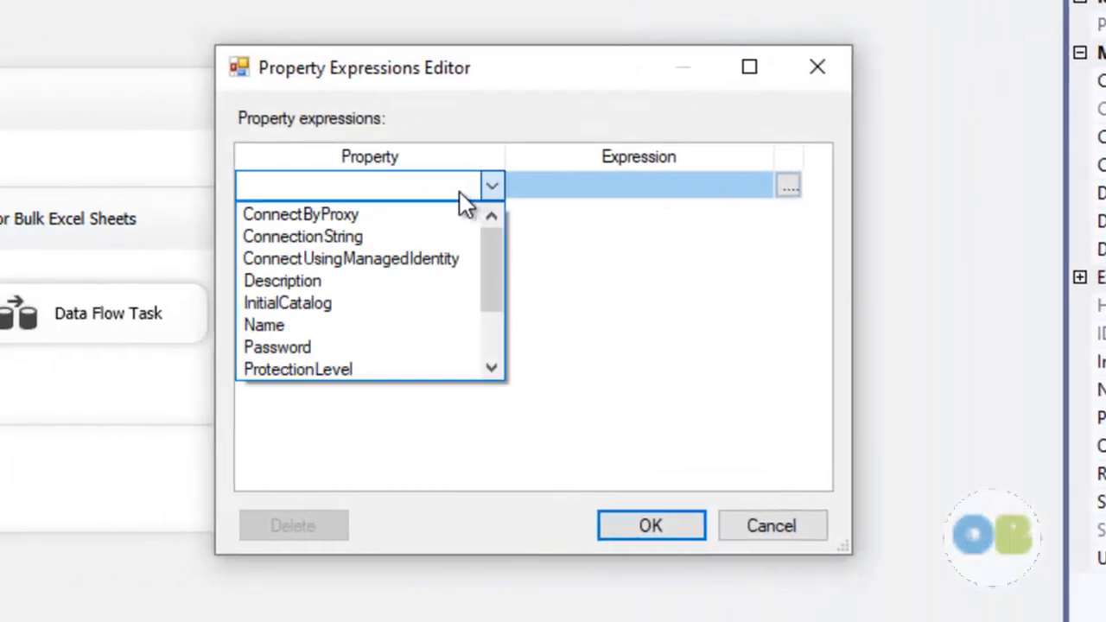
{"action": "scroll", "coordinate": [399, 312], "scroll_direction": "down", "scroll_amount": 2}
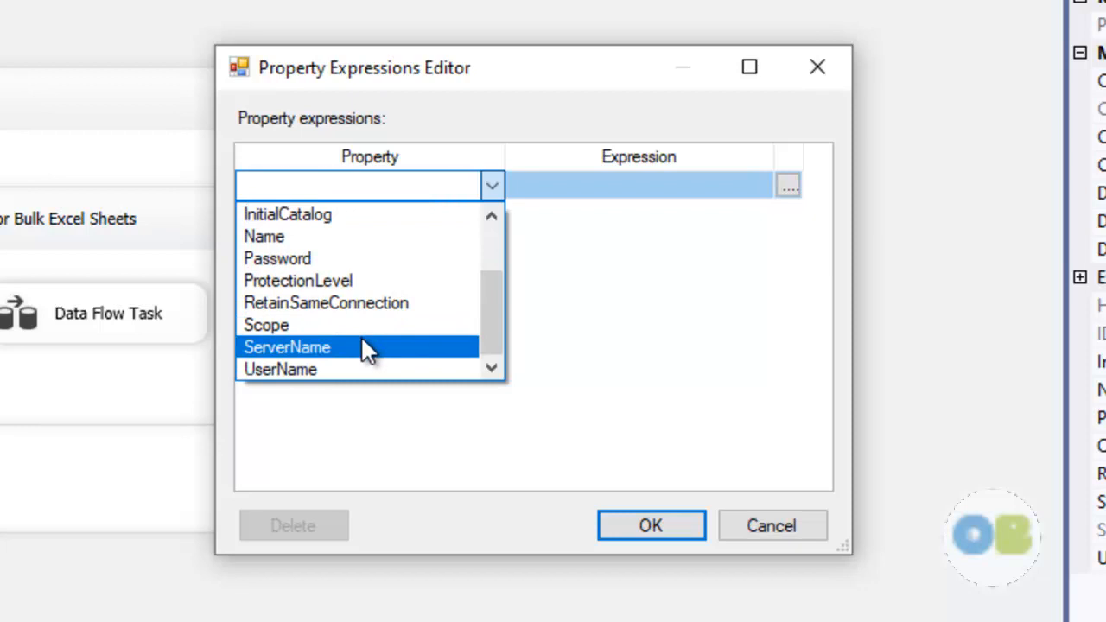
{"action": "left_click", "coordinate": [367, 347]}
- Build the ServerName expression as @[User::ExcelFullPath] and accept the property expressions
{"action": "left_click", "coordinate": [788, 185]}
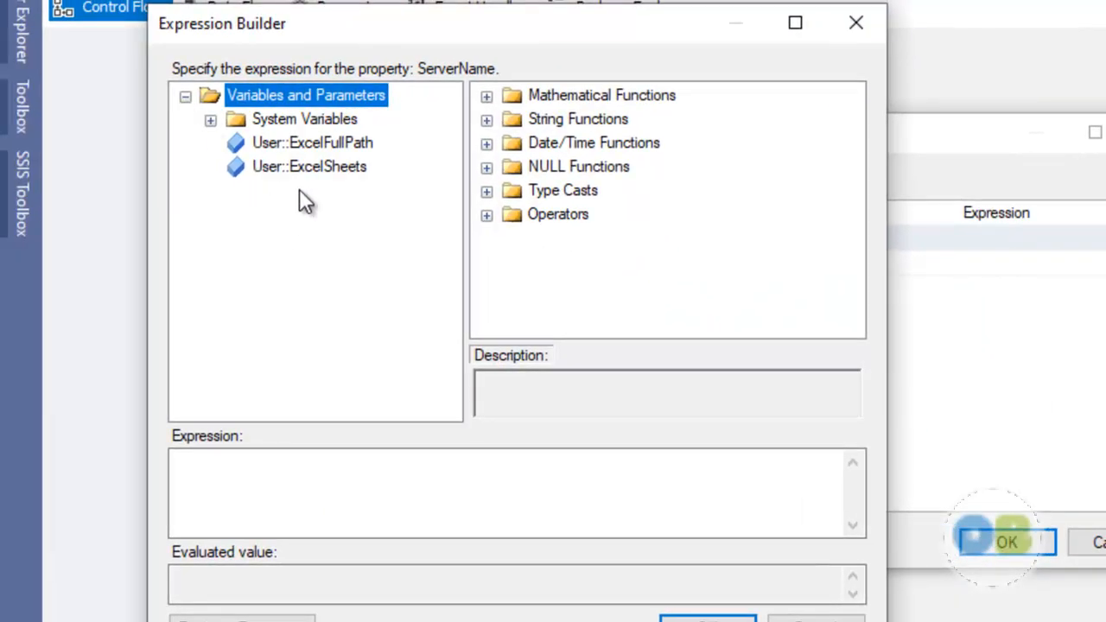
{"action": "left_click", "coordinate": [327, 145]}
{"action": "left_click_drag", "start_coordinate": [326, 144], "coordinate": [289, 509]}
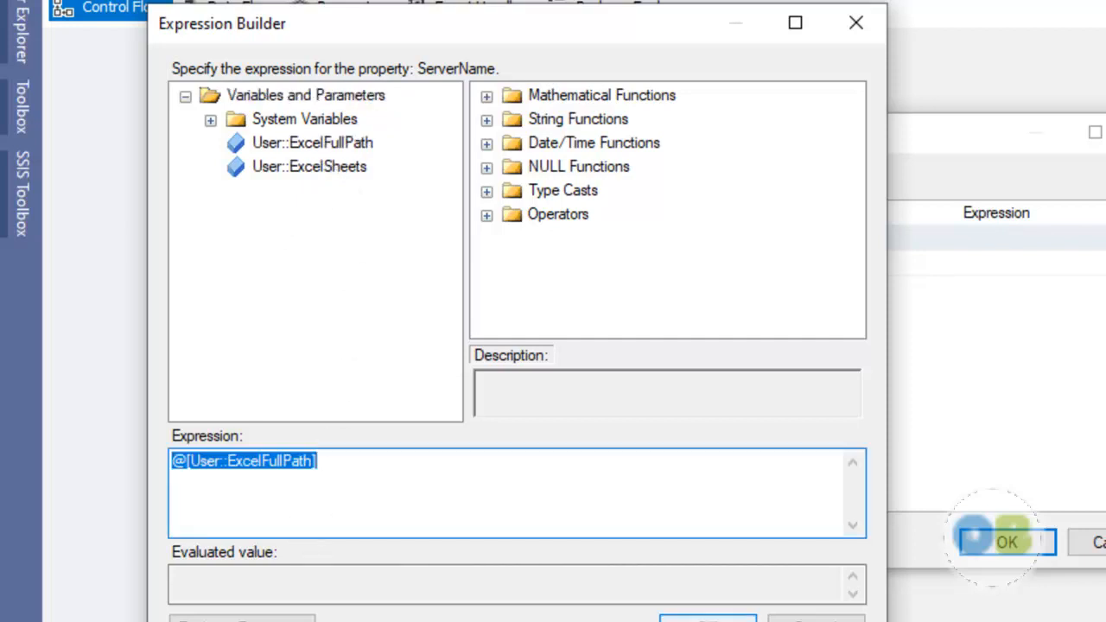
{"action": "left_click", "coordinate": [708, 618]}
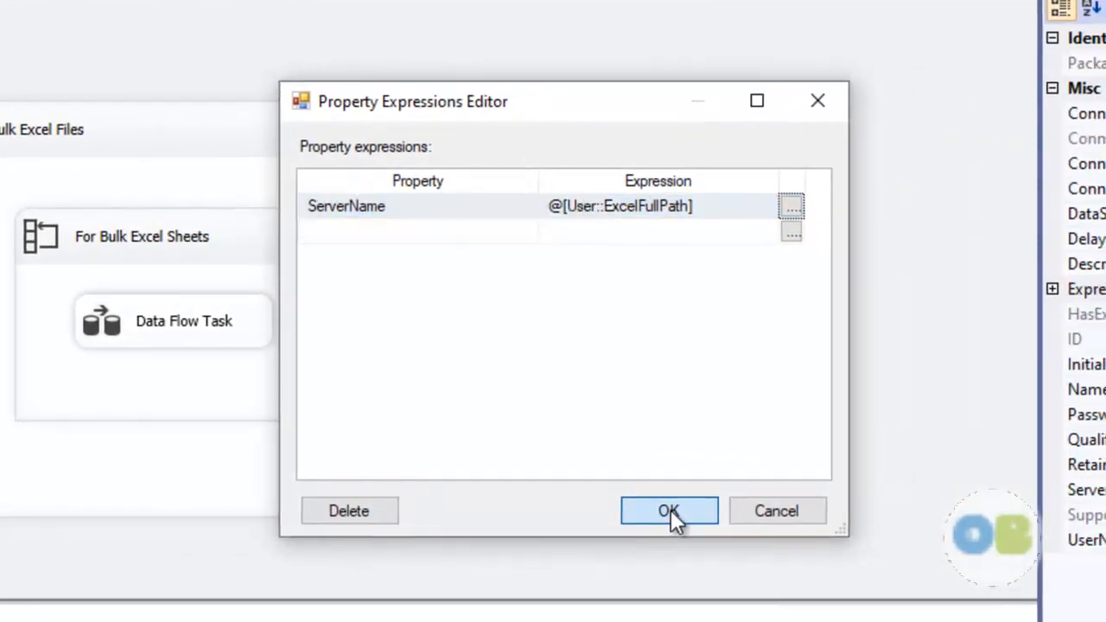
{"action": "left_click", "coordinate": [670, 512]}
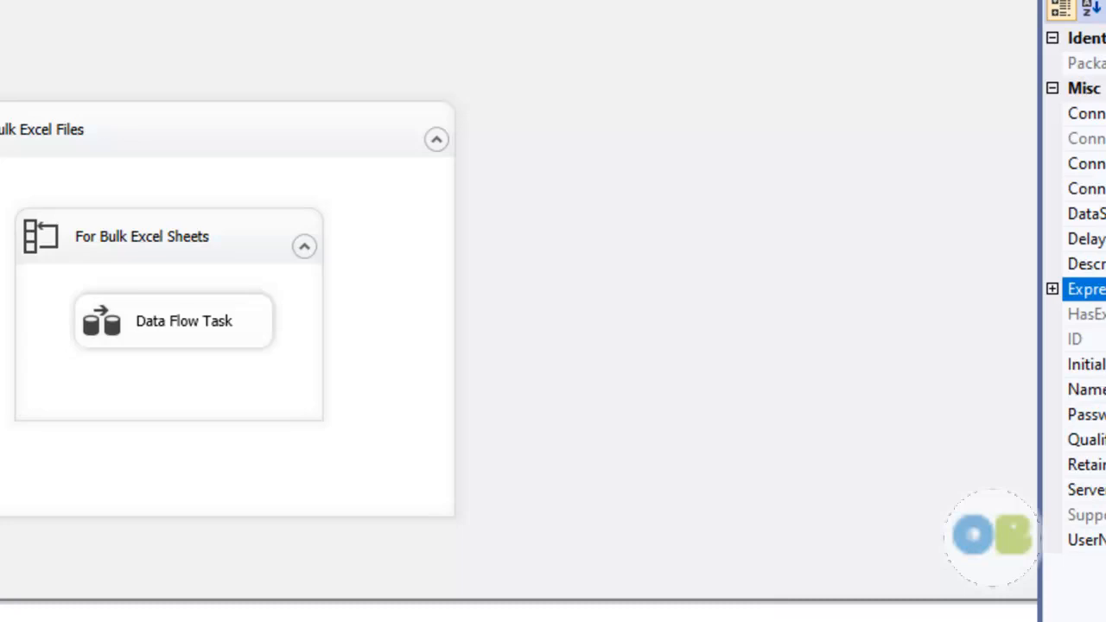
- Set DelayValidation to True for the Excel1.xlsx ADO.NET connection and save the package
{"action": "left_click", "coordinate": [1086, 239]}
{"action": "left_click", "coordinate": [1061, 310]}
{"action": "left_click", "coordinate": [935, 335]}
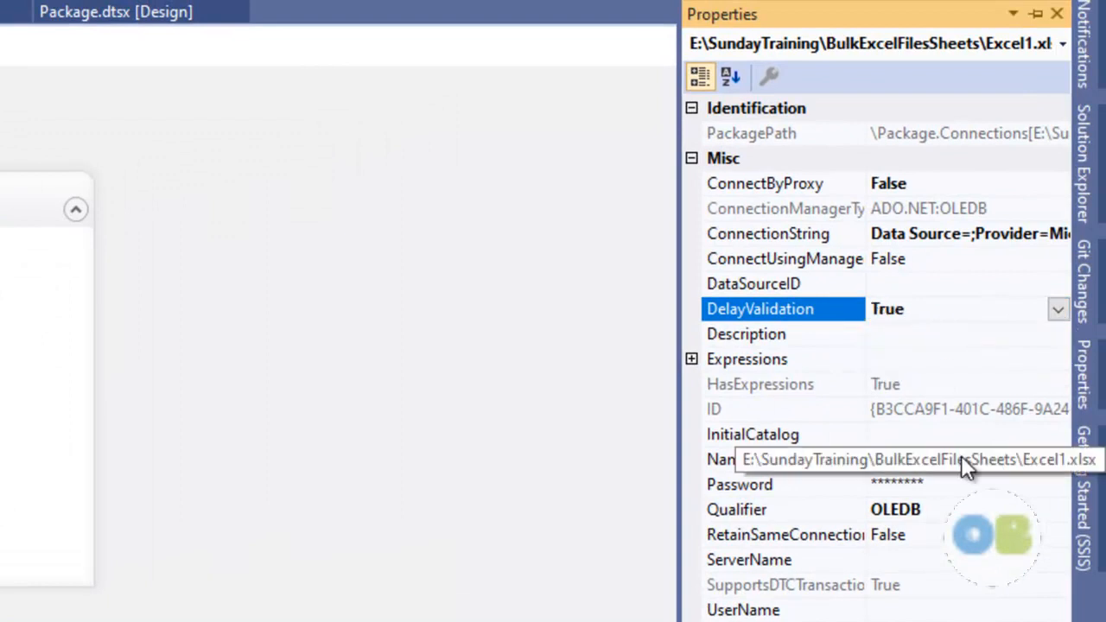
{"action": "left_click", "coordinate": [428, 507]}
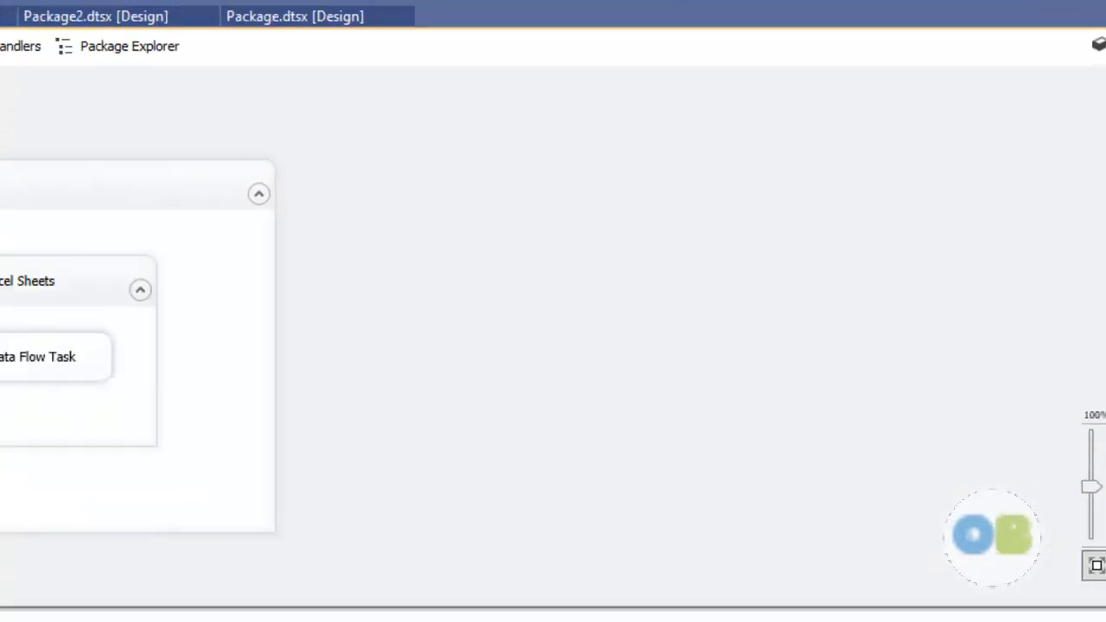
{"action": "left_click", "coordinate": [207, 548]}
{"action": "left_click", "coordinate": [791, 347]}
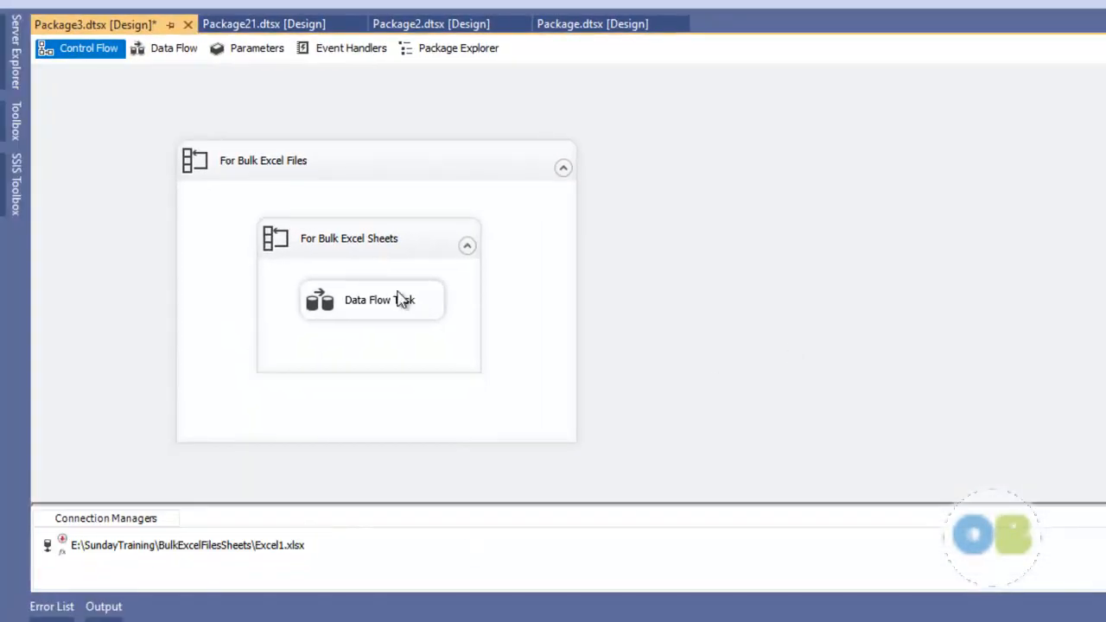
{"action": "left_click", "coordinate": [246, 546]}
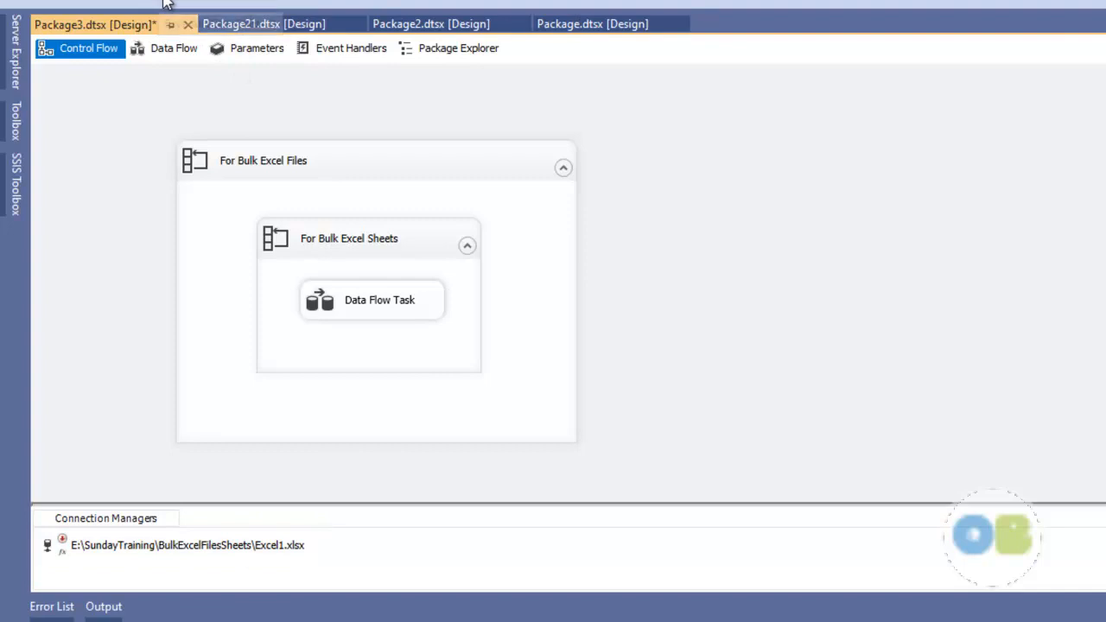
{"action": "left_click", "coordinate": [338, 179]}
{"action": "key", "text": "ctrl+s"}
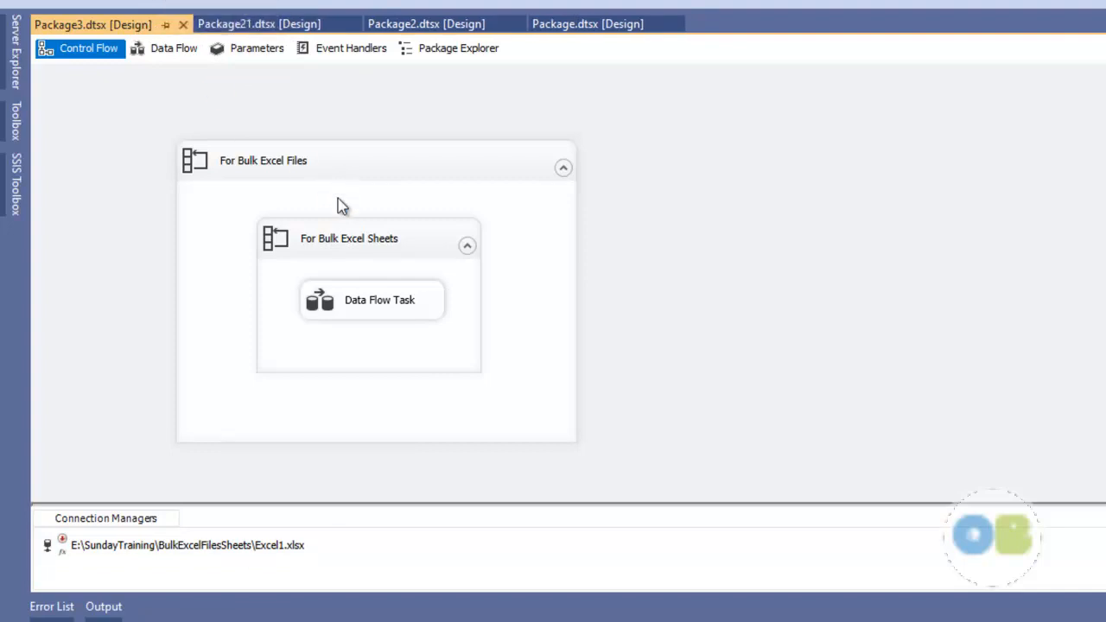
- Add an Excel Source to the data flow of the Data Flow Task and open the source's editor
{"action": "double_click", "coordinate": [380, 315]}
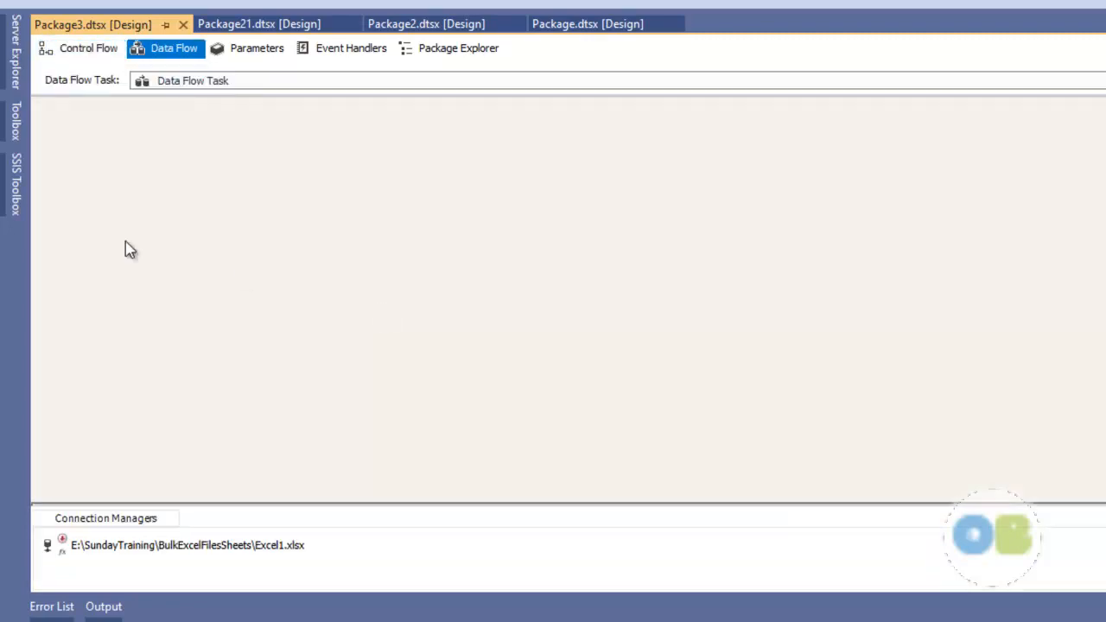
{"action": "left_click", "coordinate": [16, 194]}
{"action": "scroll", "coordinate": [126, 267], "scroll_direction": "down", "scroll_amount": 6}
{"action": "scroll", "coordinate": [132, 271], "scroll_direction": "down", "scroll_amount": 8}
{"action": "left_click_drag", "start_coordinate": [90, 195], "coordinate": [137, 163]}
{"action": "double_click", "coordinate": [138, 166]}
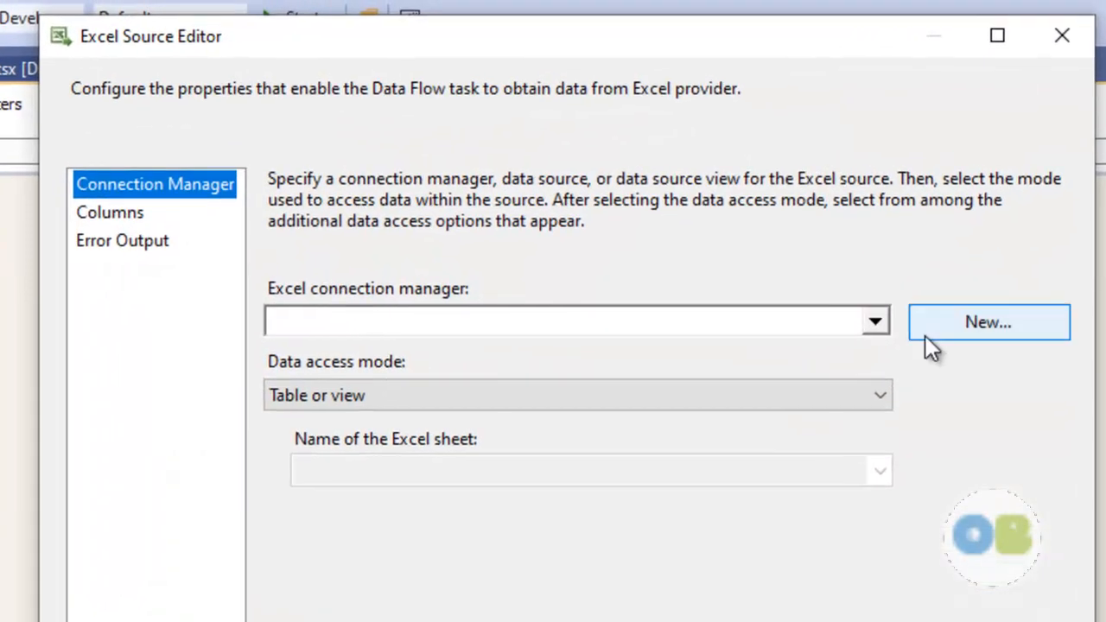
- Create an Excel connection manager for E:\SundayTraining\BulkExcelFilesSheets\Excel1.xlsx with the Excel version Microsoft Excel 2016
{"action": "left_click", "coordinate": [938, 321]}
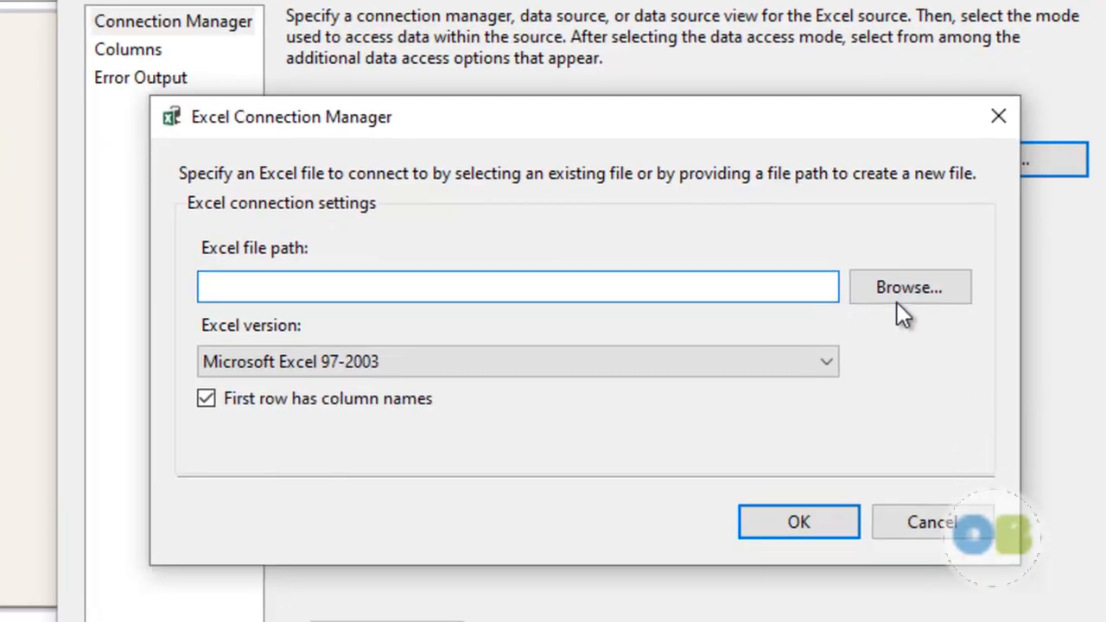
{"action": "left_click", "coordinate": [903, 264]}
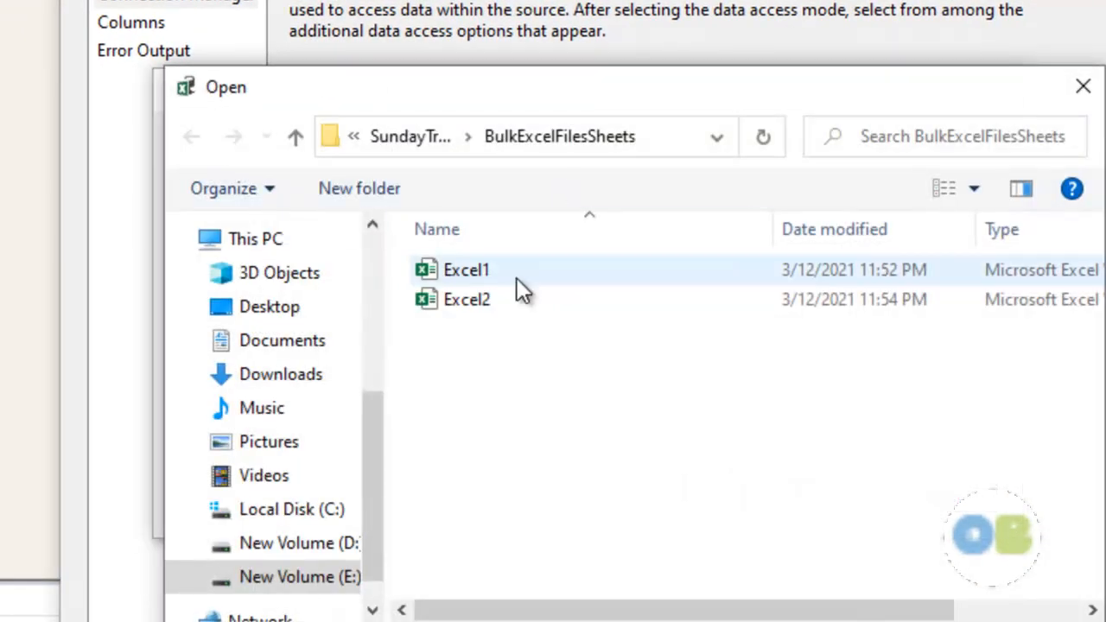
{"action": "double_click", "coordinate": [484, 272]}
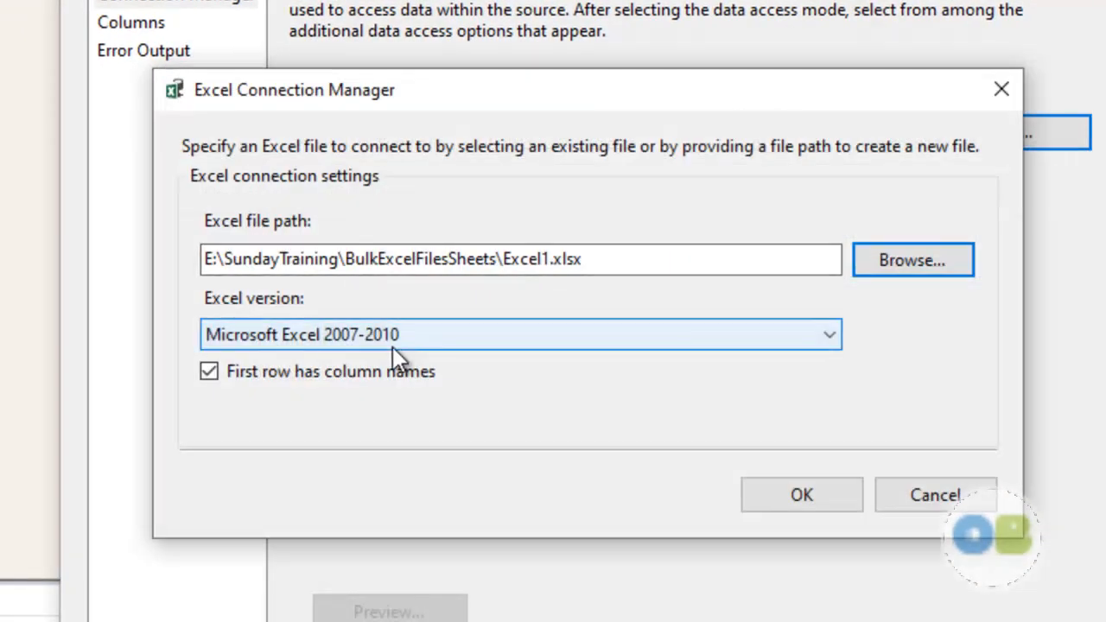
{"action": "left_click", "coordinate": [537, 337]}
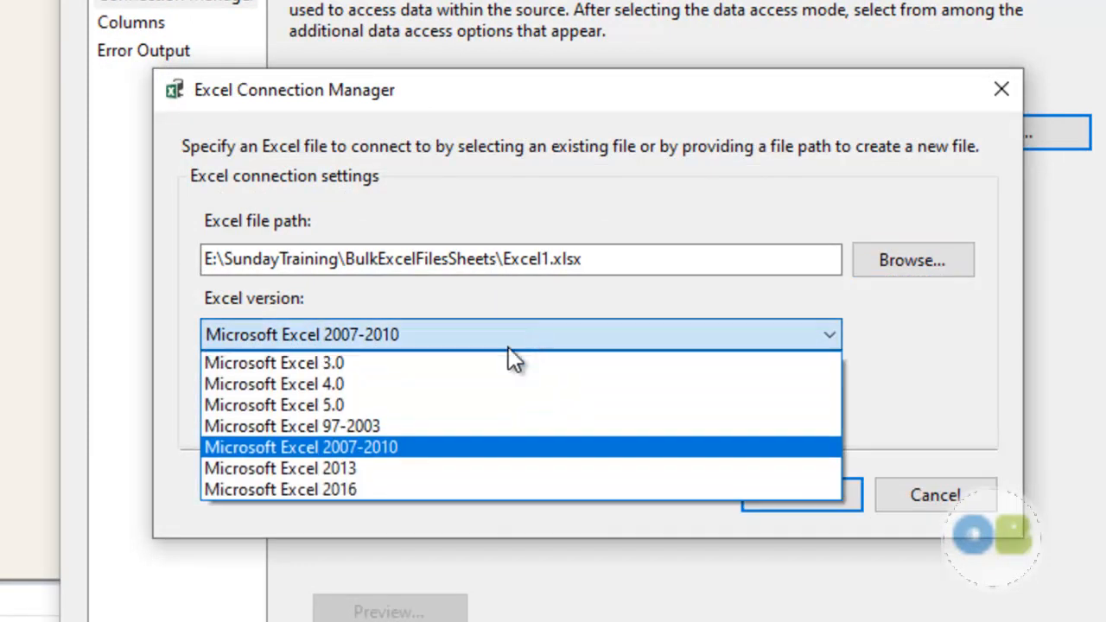
{"action": "left_click", "coordinate": [367, 488]}
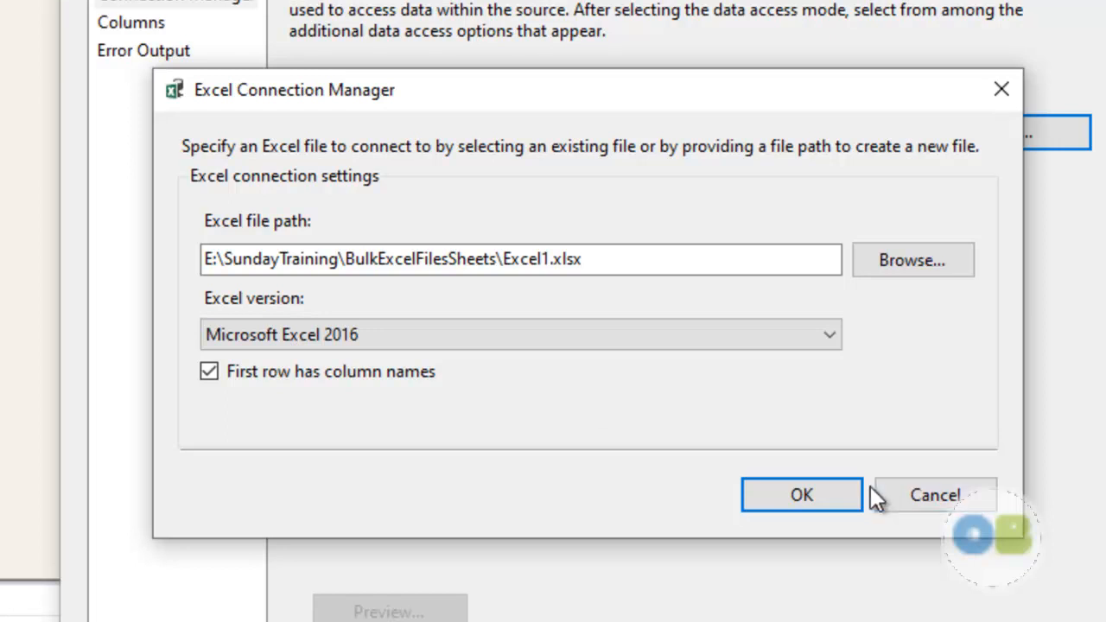
{"action": "left_click", "coordinate": [836, 492]}
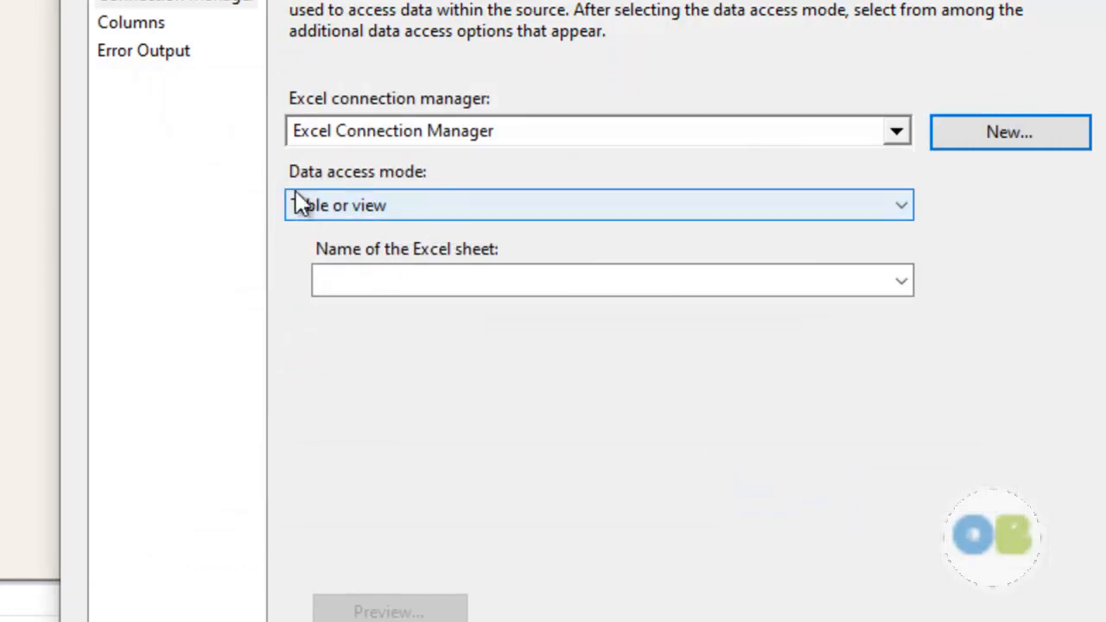
- Set the Excel Source's data access mode to Table name or view name variable, using the variable User::ExcelSheets
{"action": "left_click", "coordinate": [448, 207]}
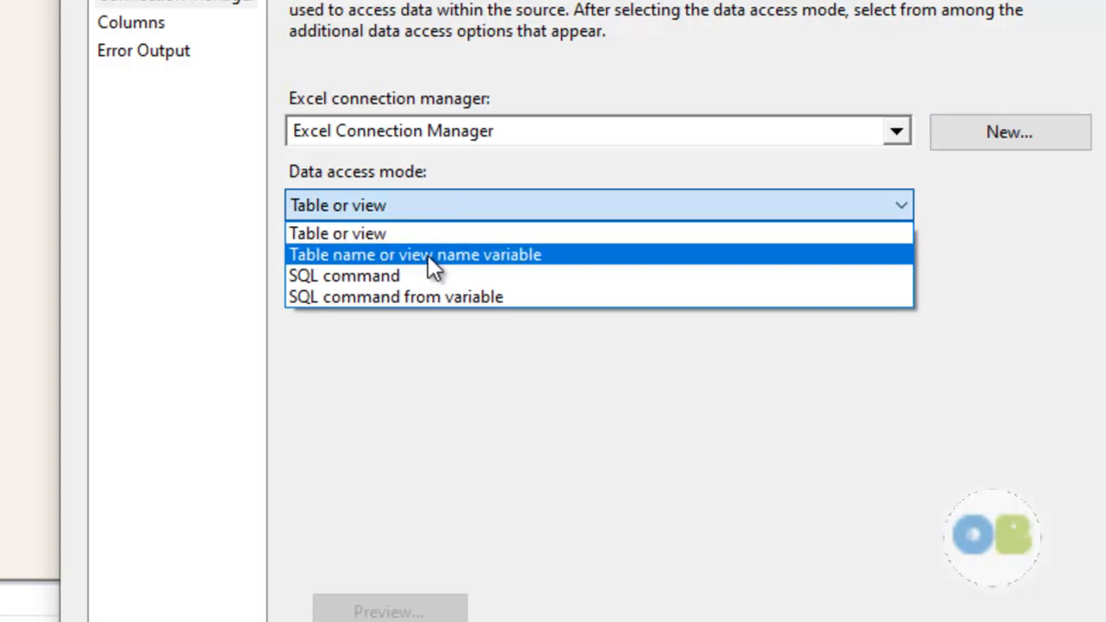
{"action": "left_click", "coordinate": [428, 255]}
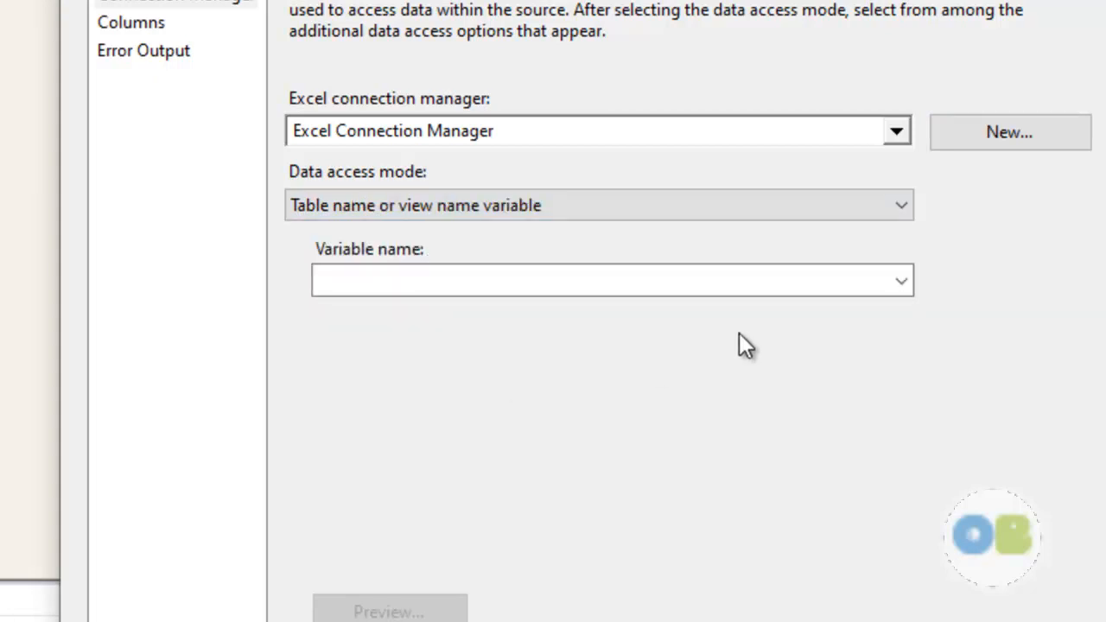
{"action": "left_click", "coordinate": [901, 279]}
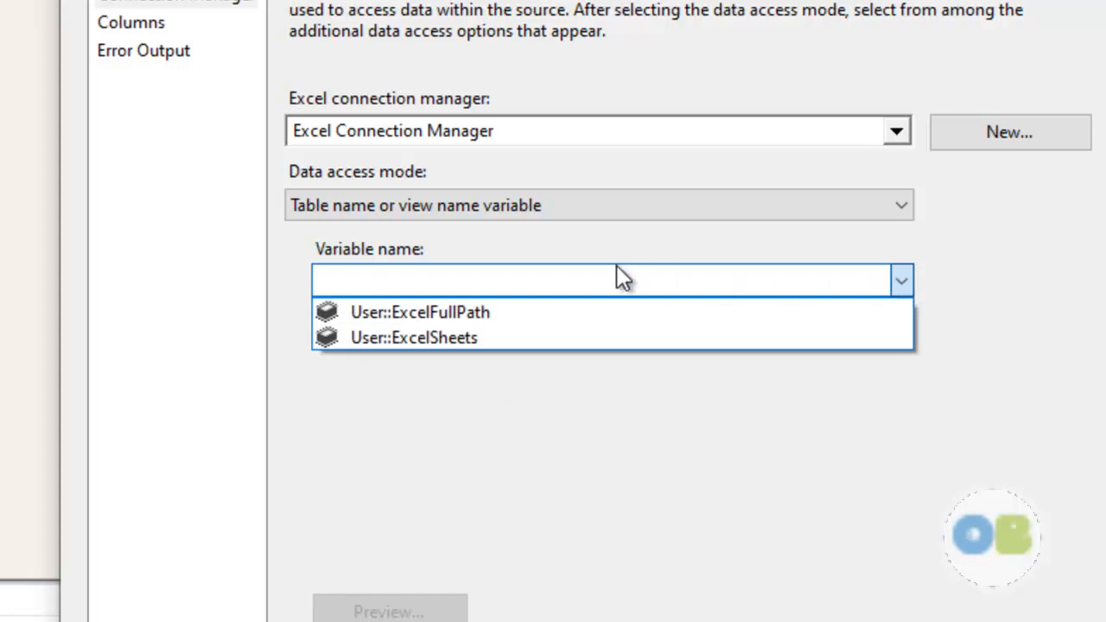
{"action": "left_click", "coordinate": [476, 331]}
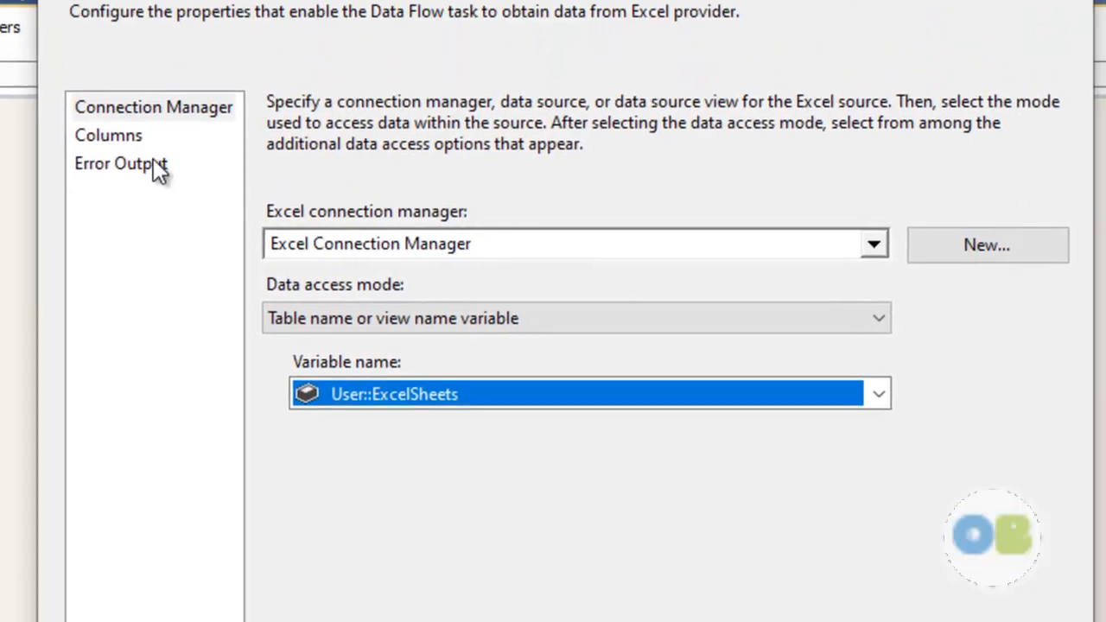
{"action": "left_click", "coordinate": [156, 32]}
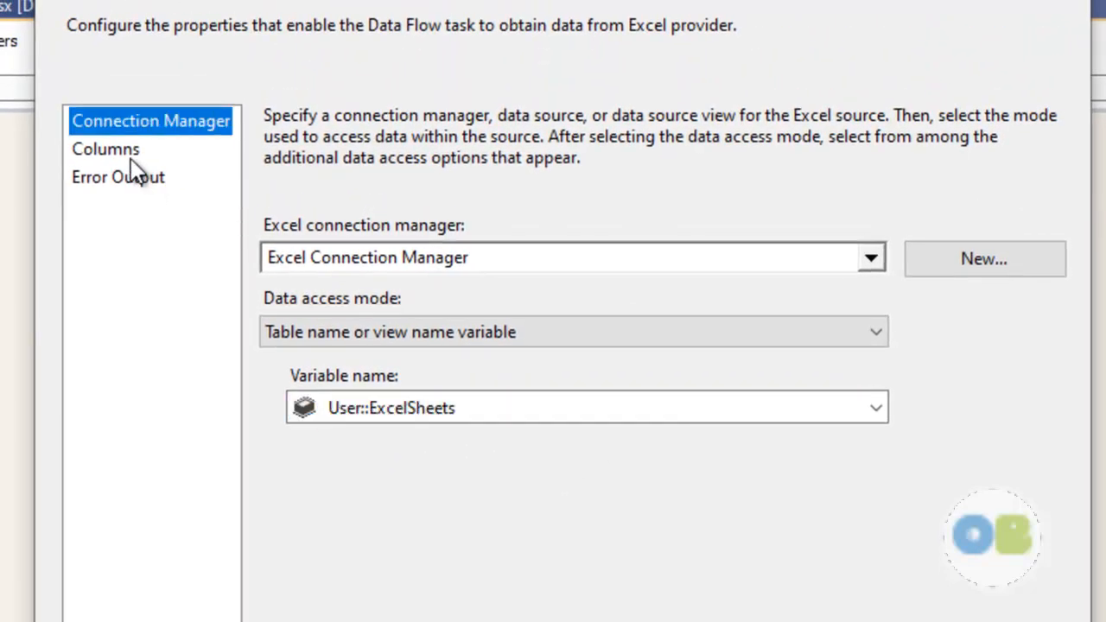
- Review the Excel Source's column list and preview the rows of the selected sheet
{"action": "left_click", "coordinate": [130, 154]}
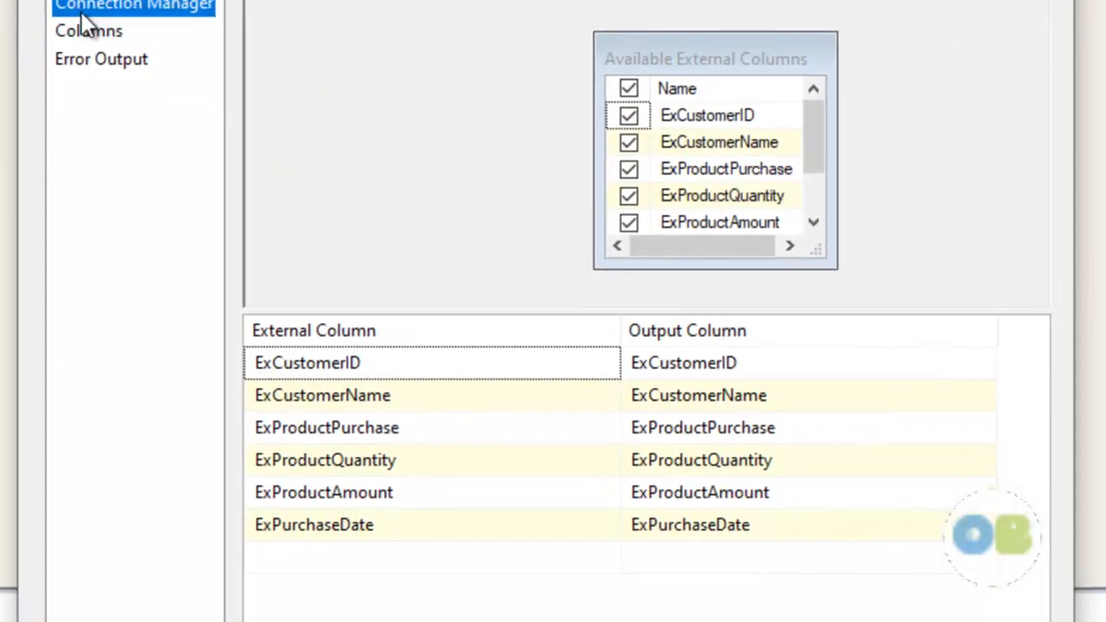
{"action": "left_click", "coordinate": [82, 12]}
{"action": "left_click", "coordinate": [367, 612]}
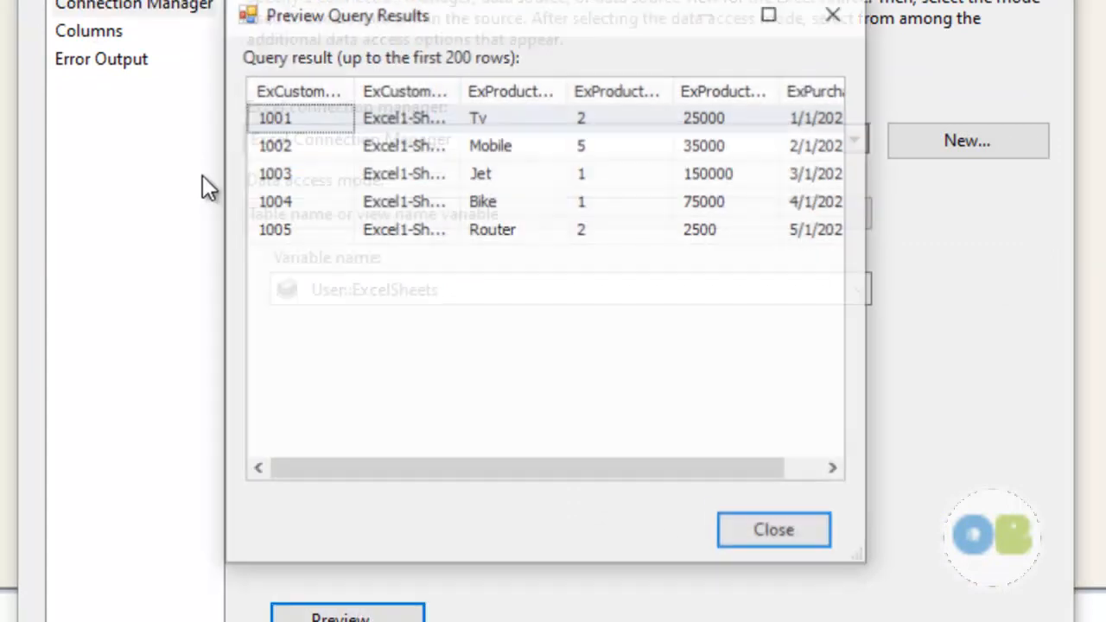
{"action": "left_click", "coordinate": [772, 543]}
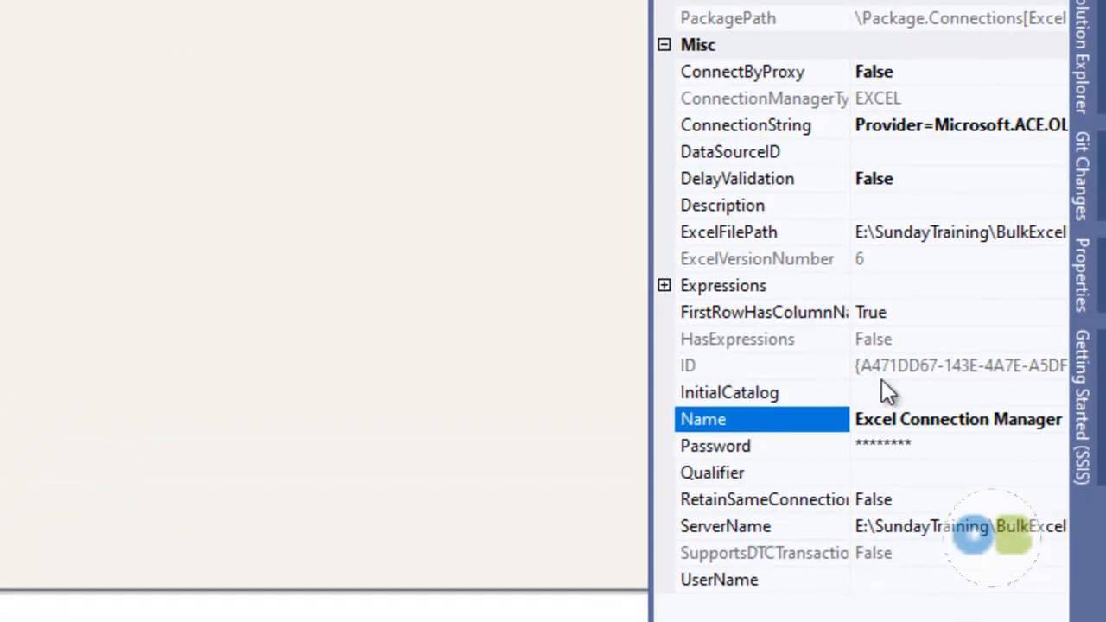
- Add a property expression to the Excel Connection Manager that sets ExcelFilePath to @[User::ExcelFullPath]
{"action": "left_click", "coordinate": [983, 285]}
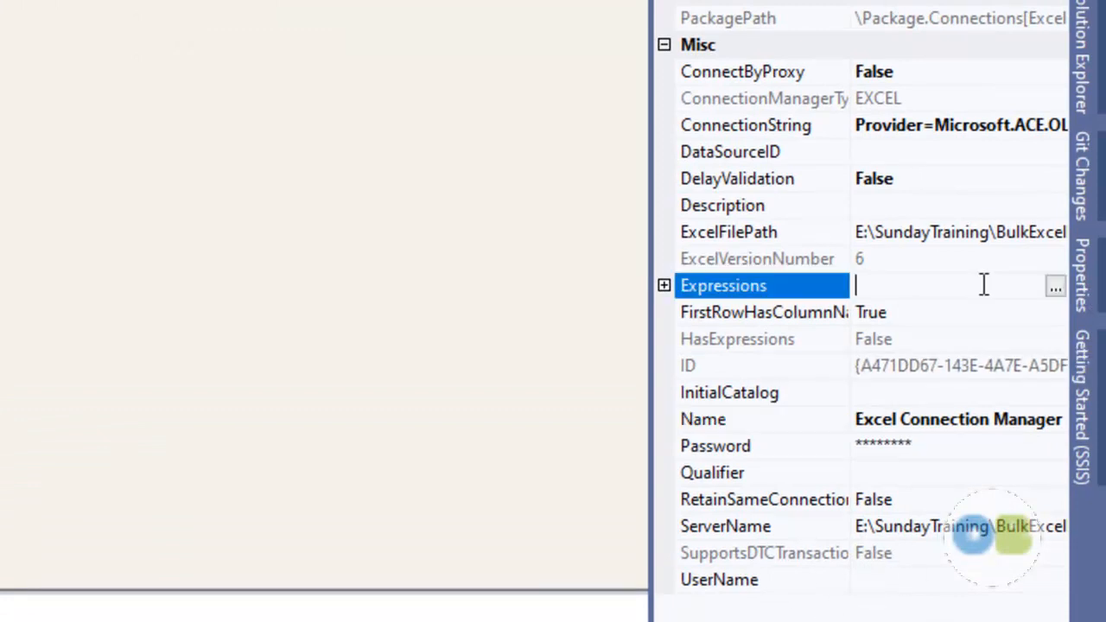
{"action": "left_click", "coordinate": [1055, 286]}
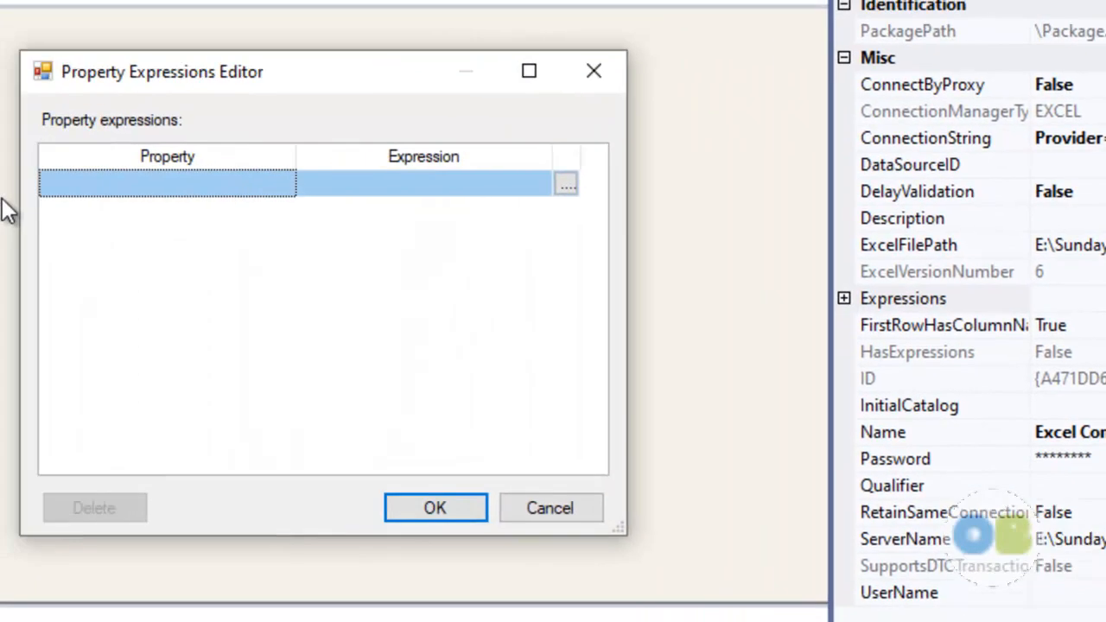
{"action": "left_click", "coordinate": [187, 191]}
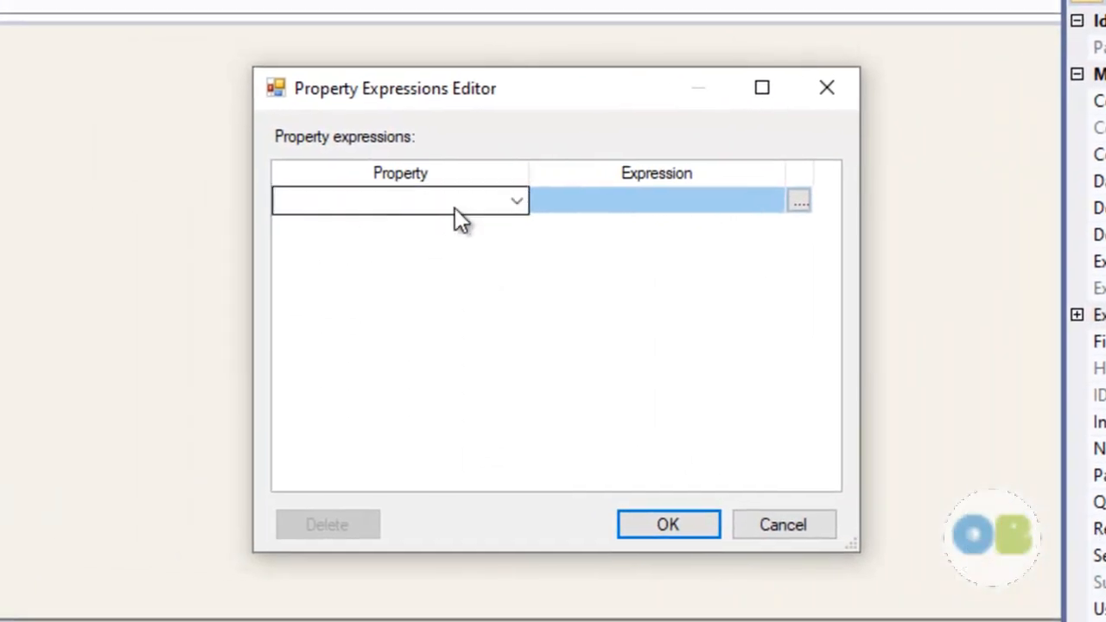
{"action": "left_click", "coordinate": [222, 190]}
{"action": "left_click", "coordinate": [310, 293]}
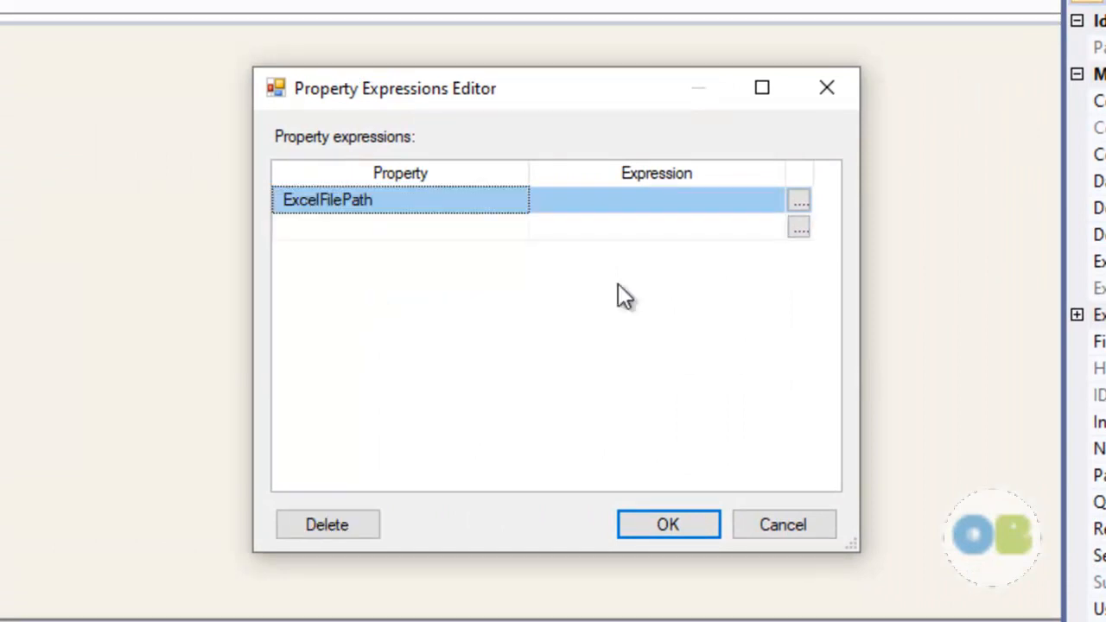
{"action": "left_click", "coordinate": [798, 204]}
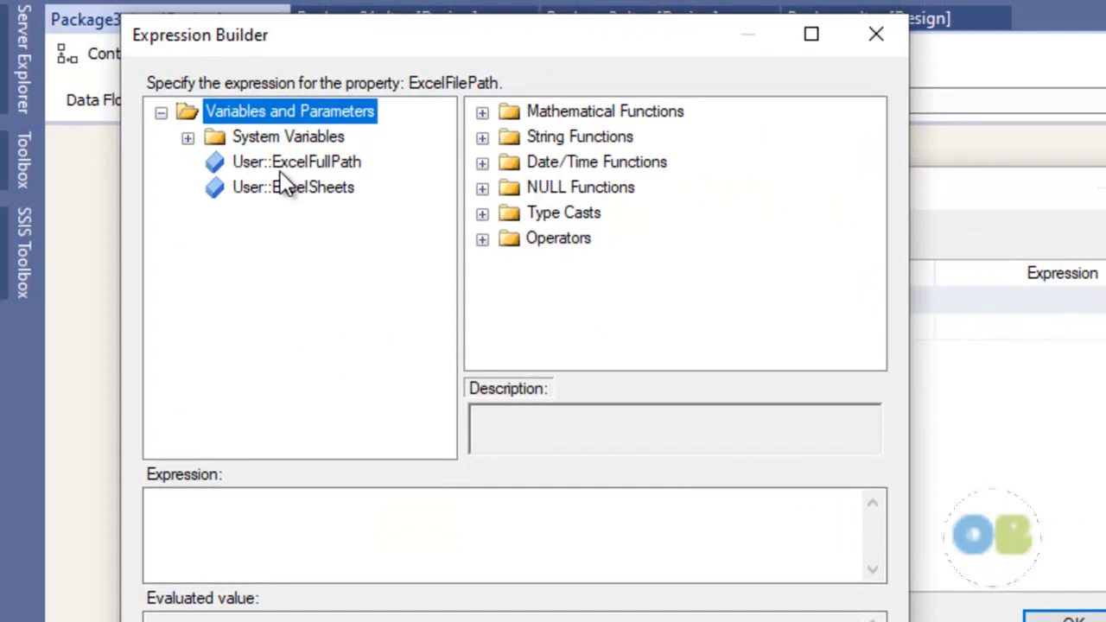
{"action": "left_click_drag", "start_coordinate": [121, 120], "coordinate": [93, 489]}
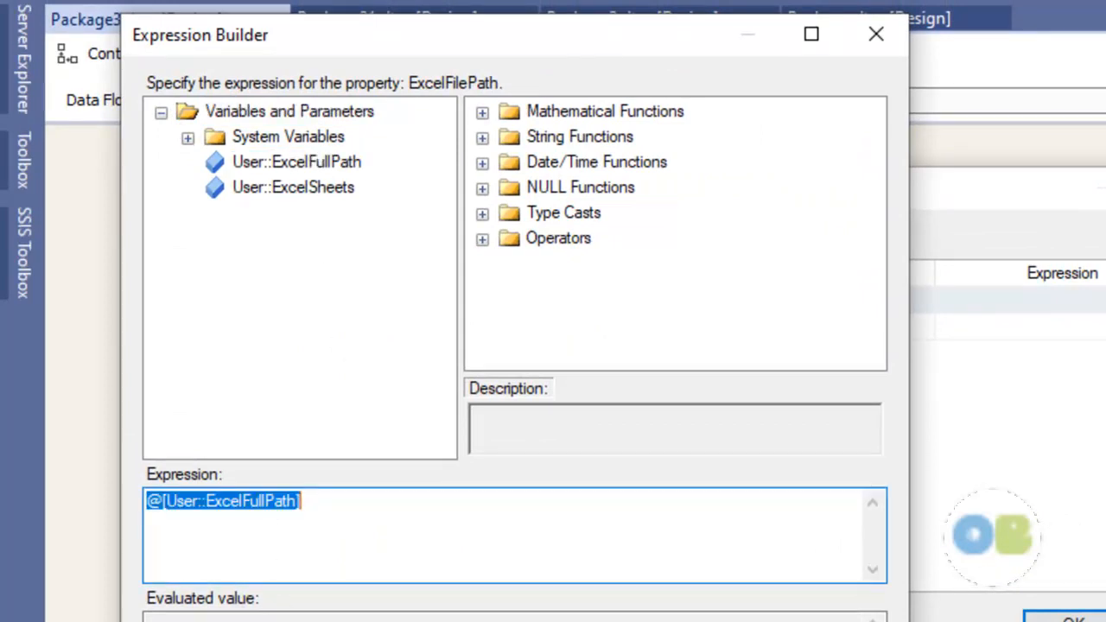
{"action": "left_click", "coordinate": [717, 621]}
{"action": "left_click", "coordinate": [733, 541]}
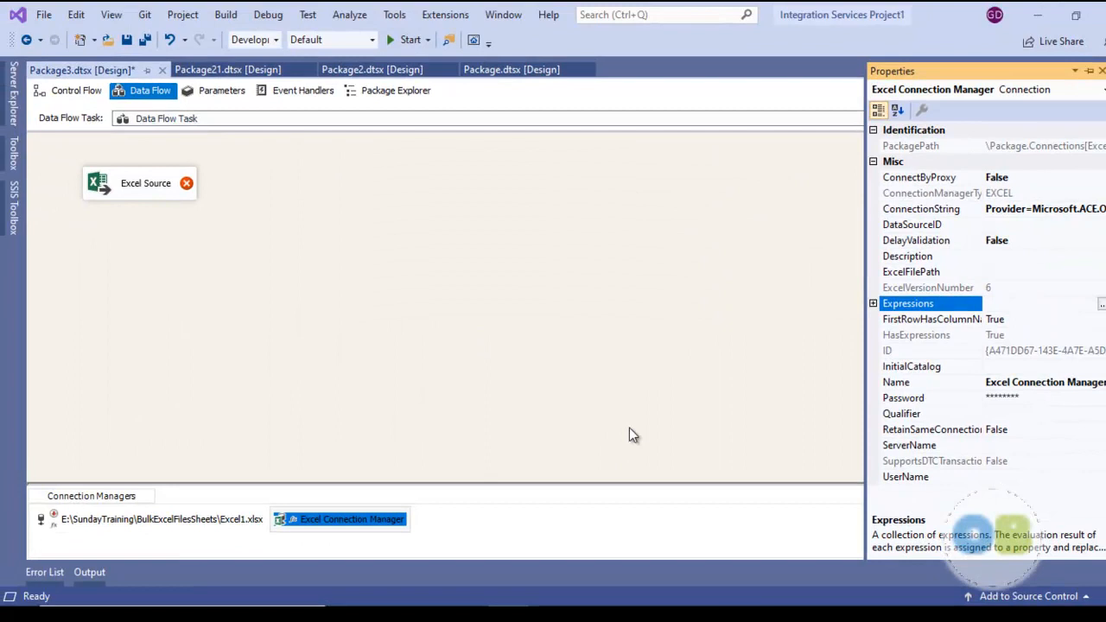
{"action": "left_click", "coordinate": [629, 435]}
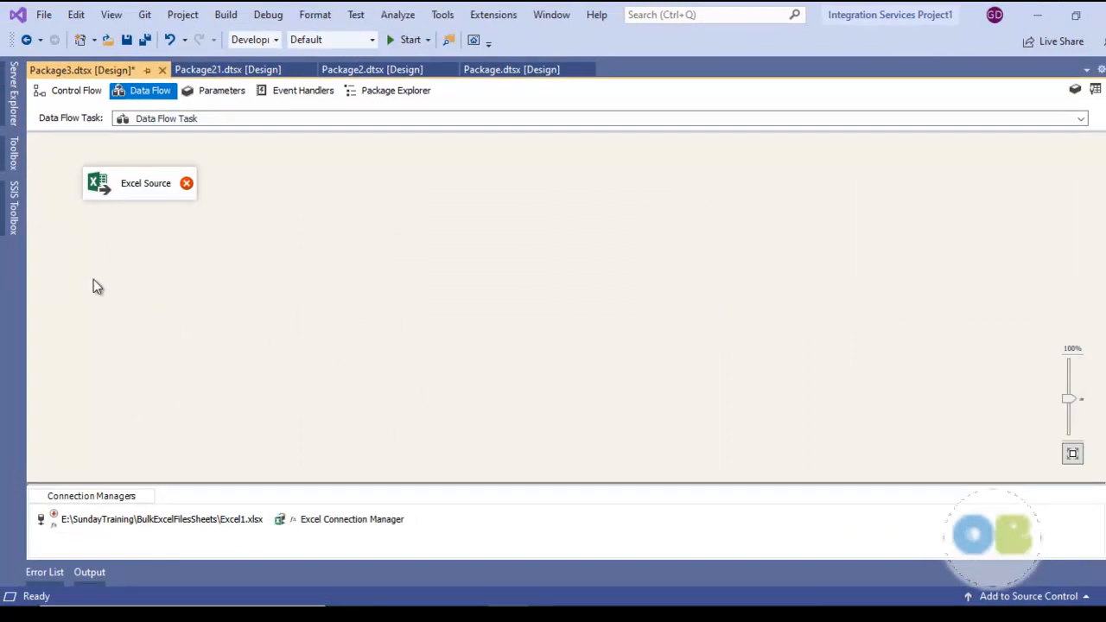
- Add an OLE DB Destination below the Excel Source and connect the source's data output to it
{"action": "left_click", "coordinate": [13, 212]}
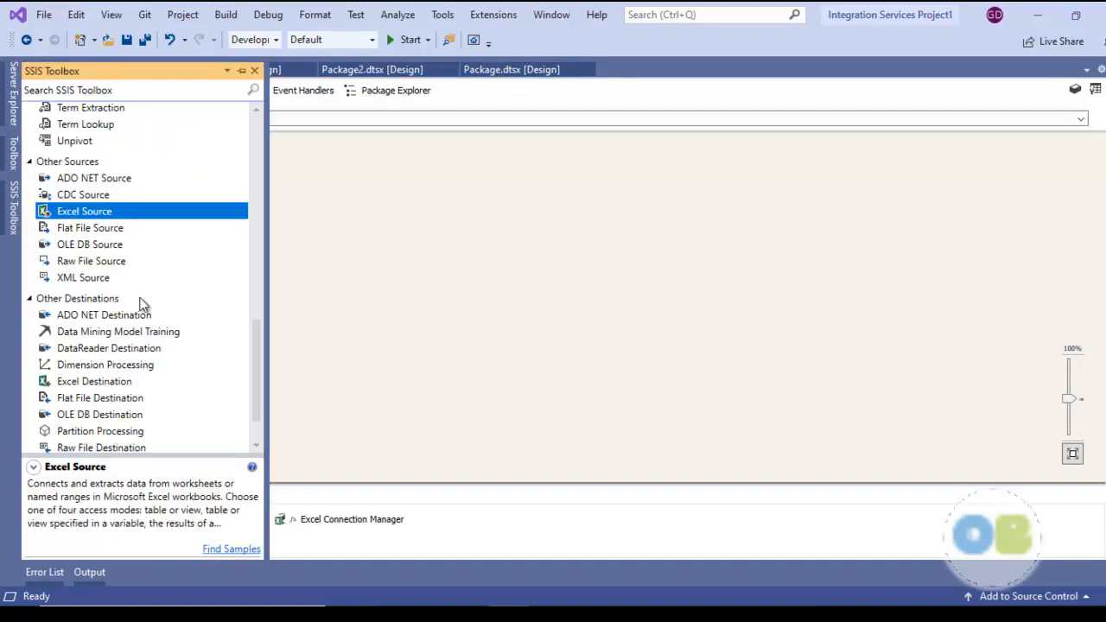
{"action": "scroll", "coordinate": [153, 360], "scroll_direction": "down", "scroll_amount": 1}
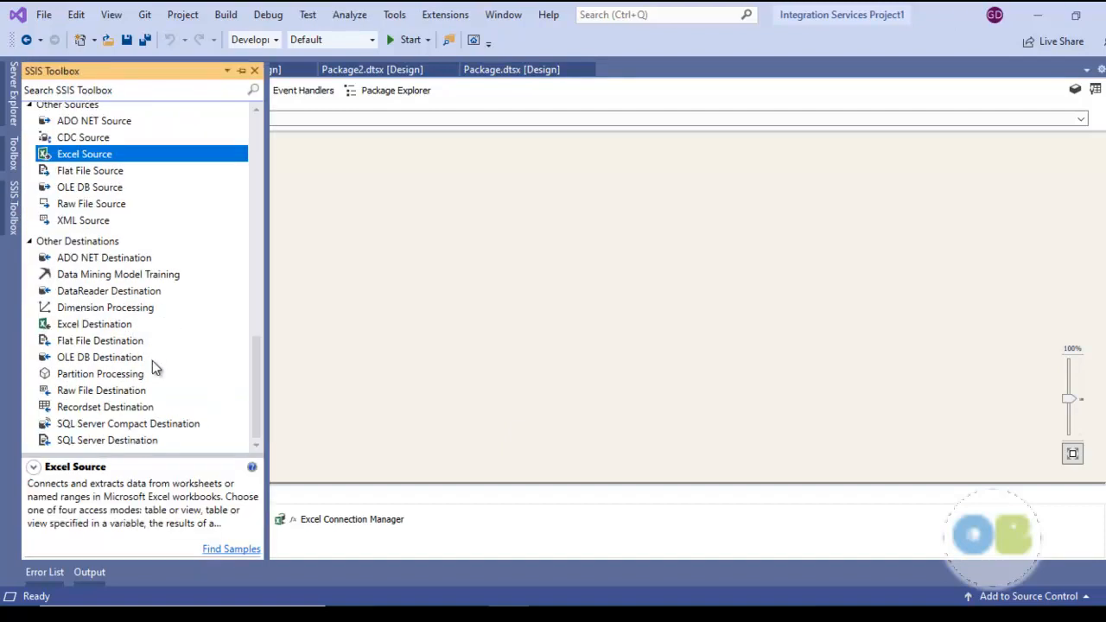
{"action": "left_click", "coordinate": [103, 362]}
{"action": "left_click_drag", "start_coordinate": [103, 361], "coordinate": [275, 282]}
{"action": "left_click_drag", "start_coordinate": [173, 192], "coordinate": [314, 190]}
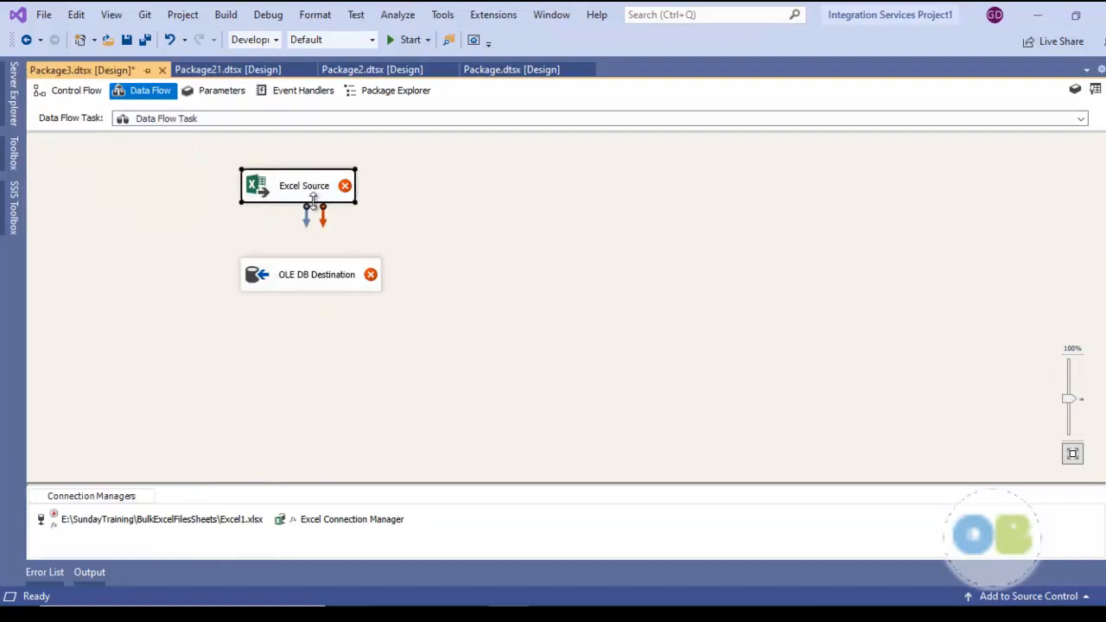
{"action": "left_click_drag", "start_coordinate": [310, 231], "coordinate": [308, 284]}
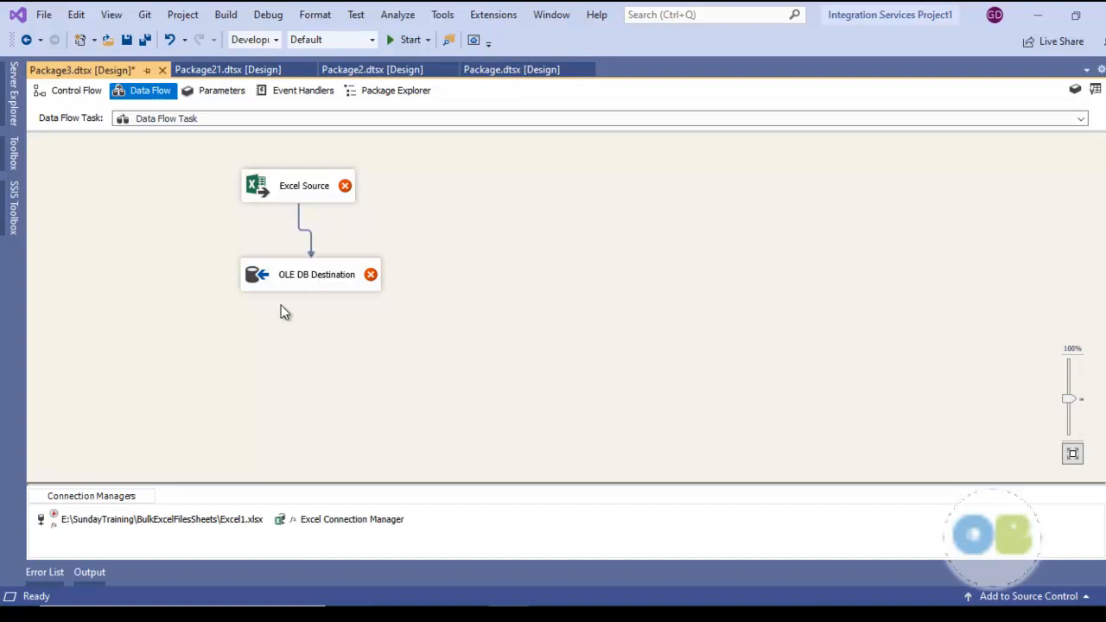
- Give the OLE DB Destination the LocalHost.PracticalDB connection and the Table or view - fast load access mode
{"action": "double_click", "coordinate": [294, 274]}
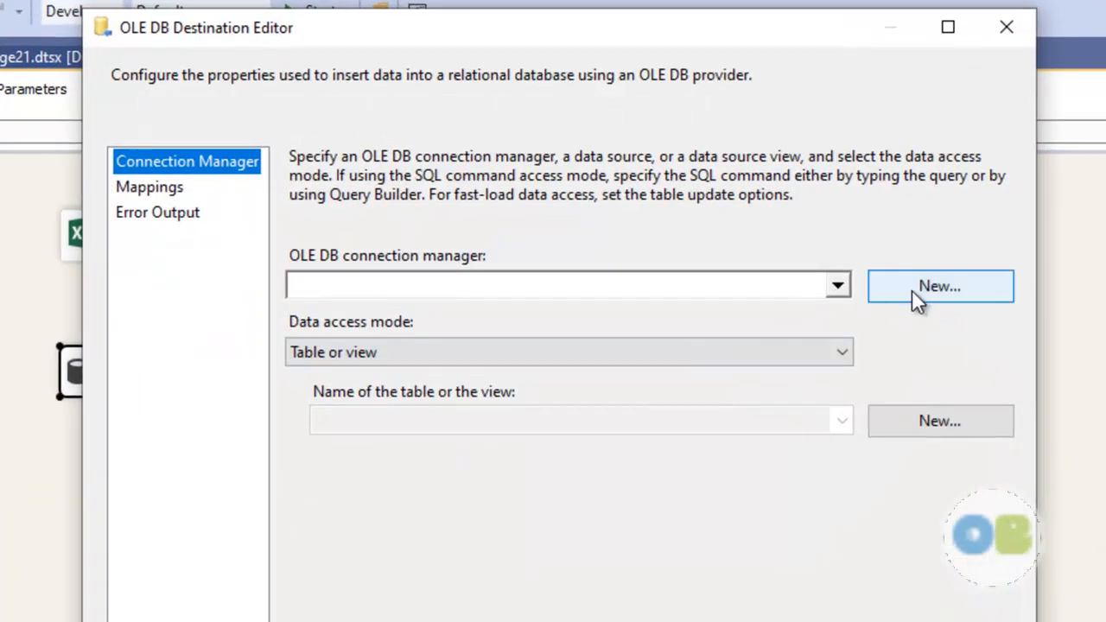
{"action": "left_click", "coordinate": [917, 297]}
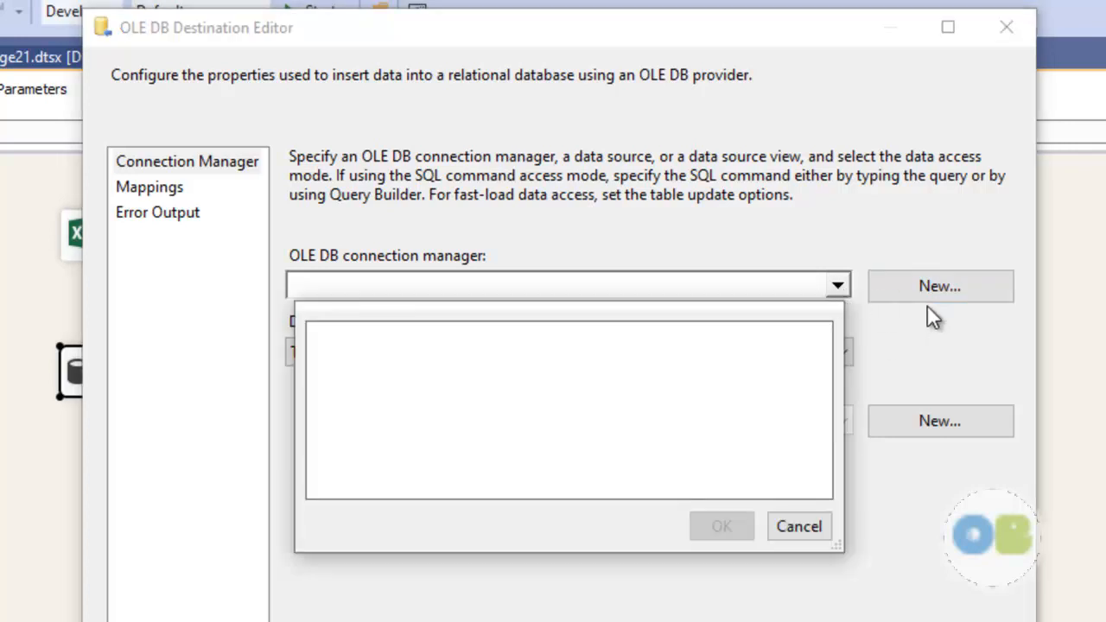
{"action": "left_click", "coordinate": [800, 527]}
{"action": "left_click", "coordinate": [887, 291]}
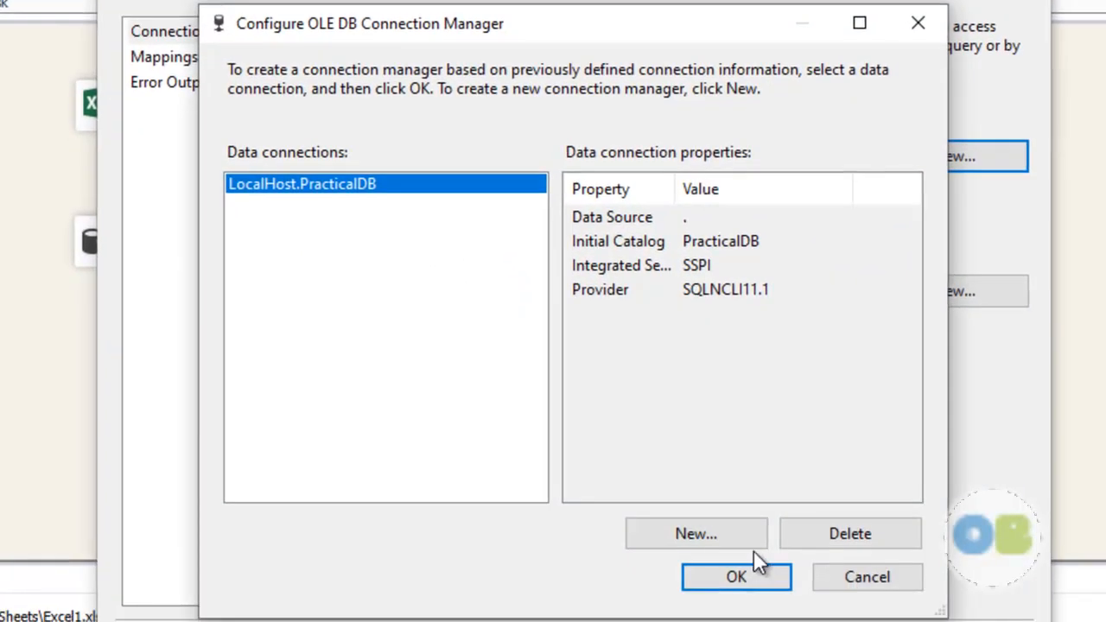
{"action": "left_click", "coordinate": [736, 574]}
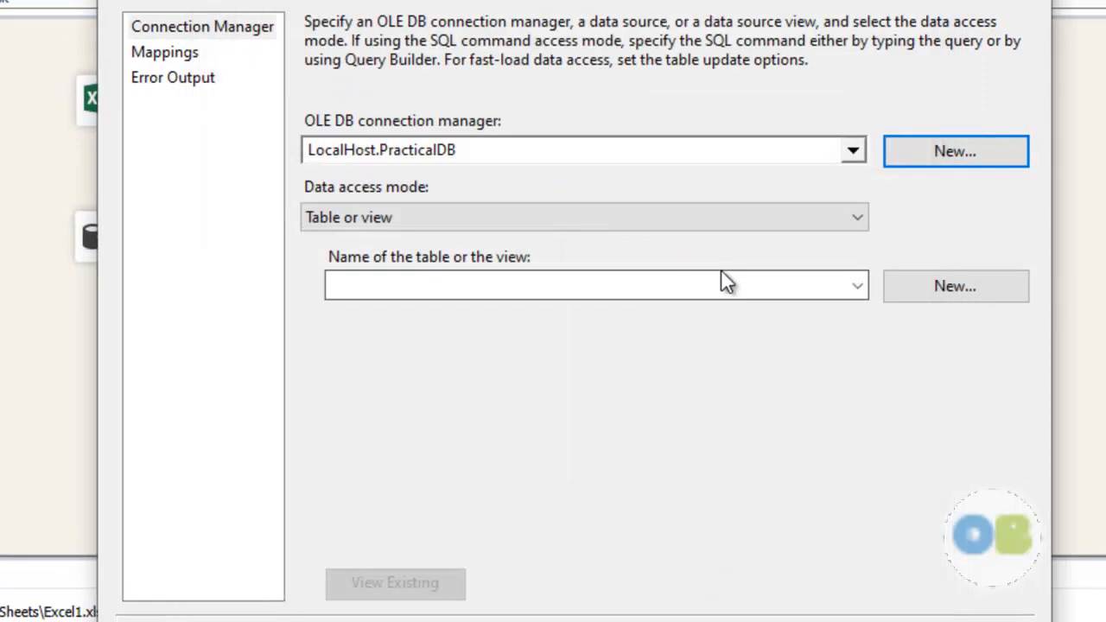
{"action": "left_click", "coordinate": [594, 221]}
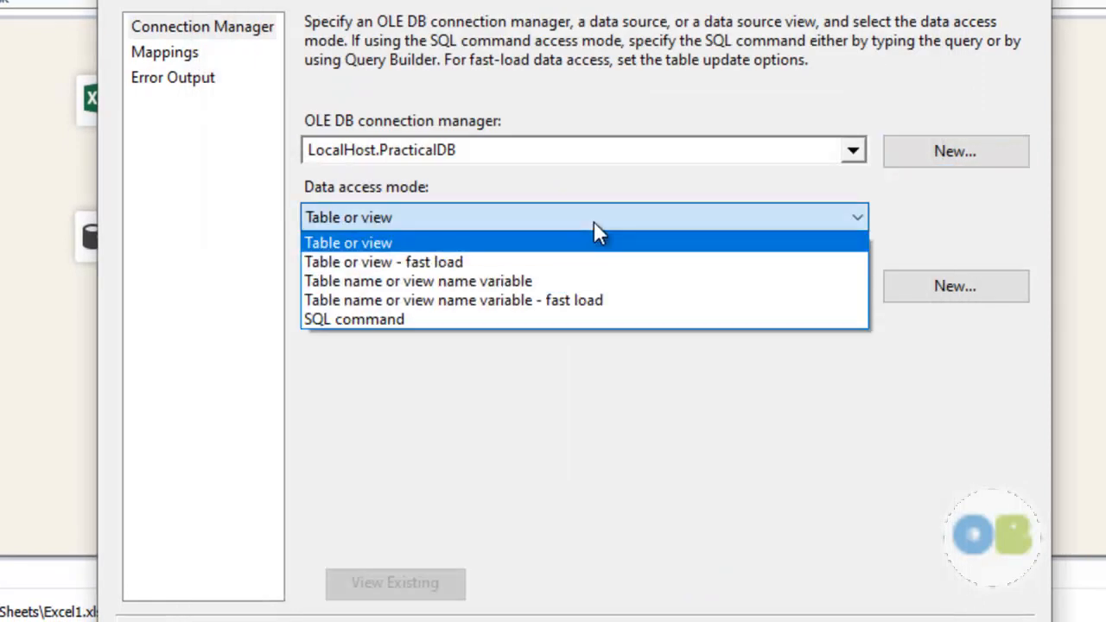
{"action": "left_click", "coordinate": [494, 264]}
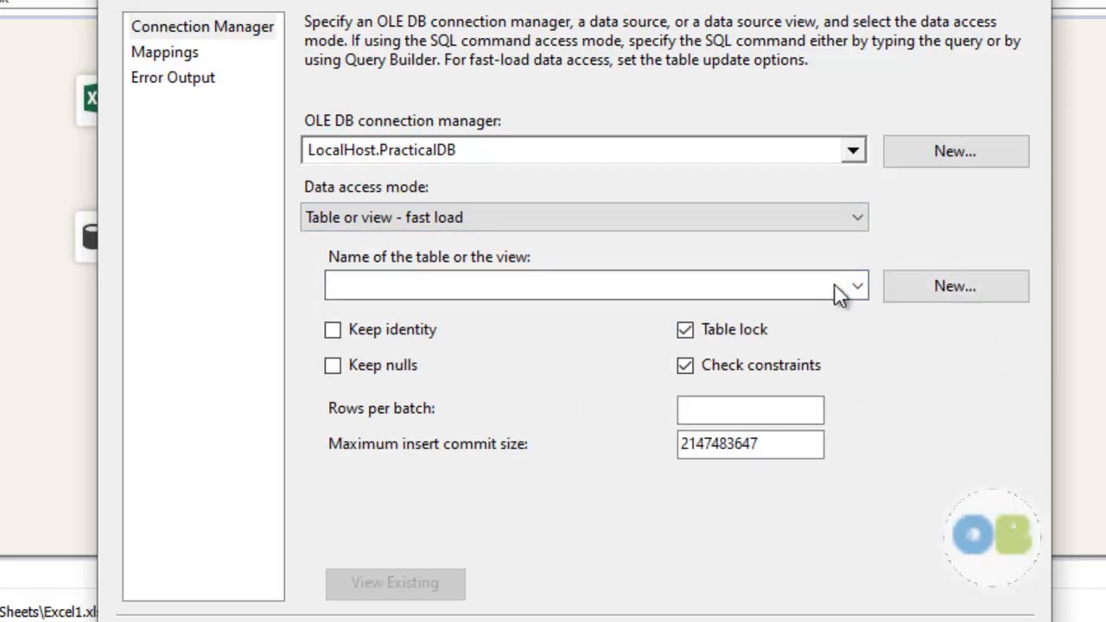
- Create a new table named Destination as the OLE DB Destination's target and accept its automatic column mappings
{"action": "left_click", "coordinate": [858, 288]}
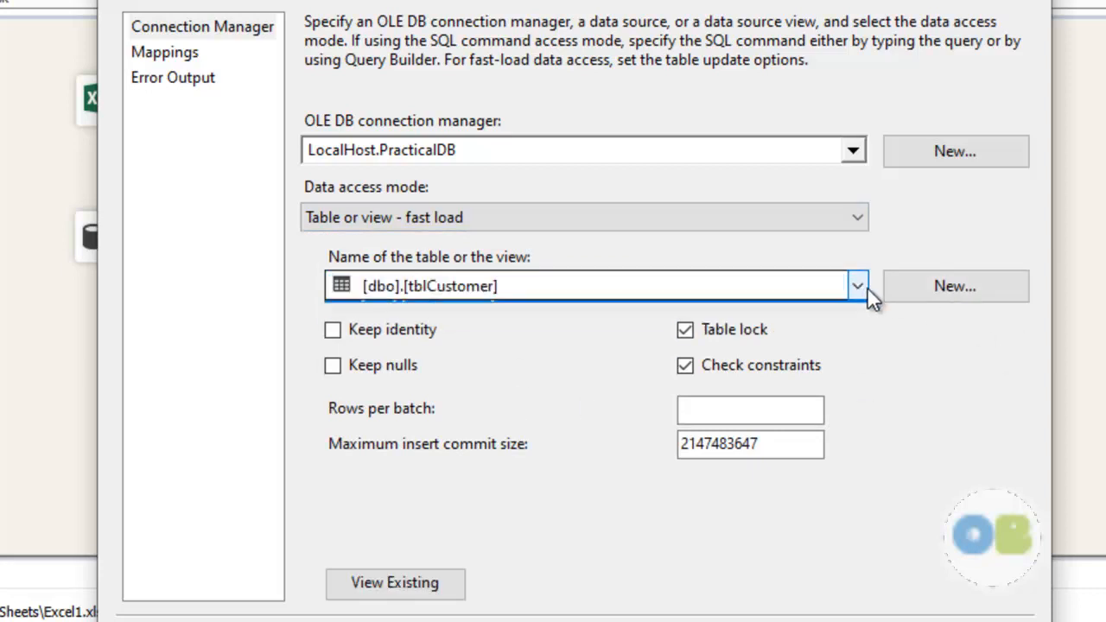
{"action": "left_click", "coordinate": [866, 287]}
{"action": "left_click", "coordinate": [976, 295]}
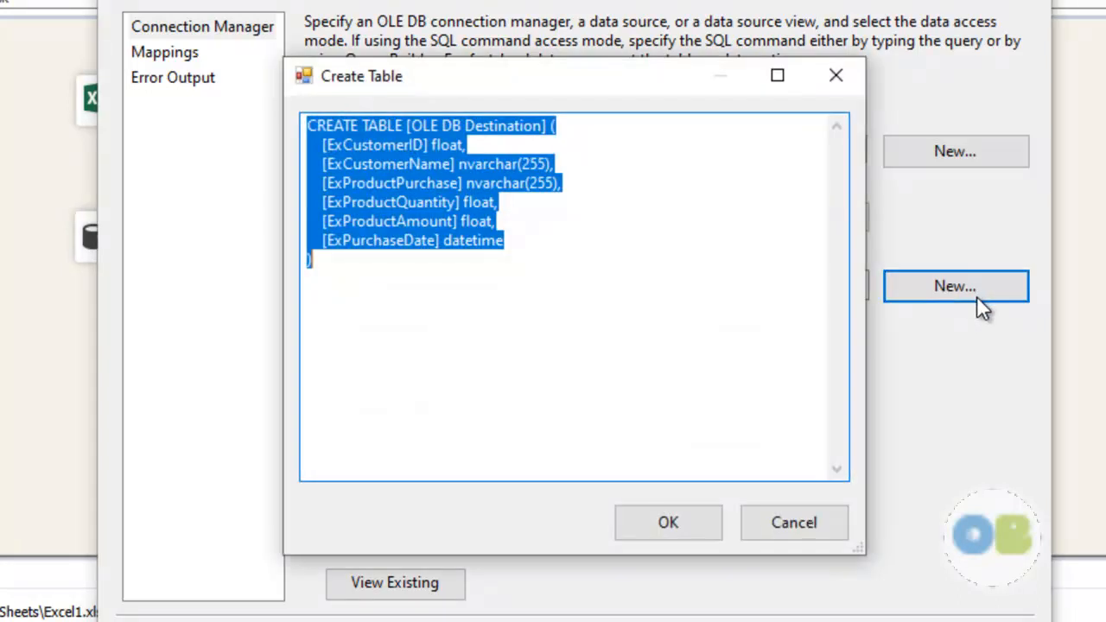
{"action": "left_click", "coordinate": [476, 256]}
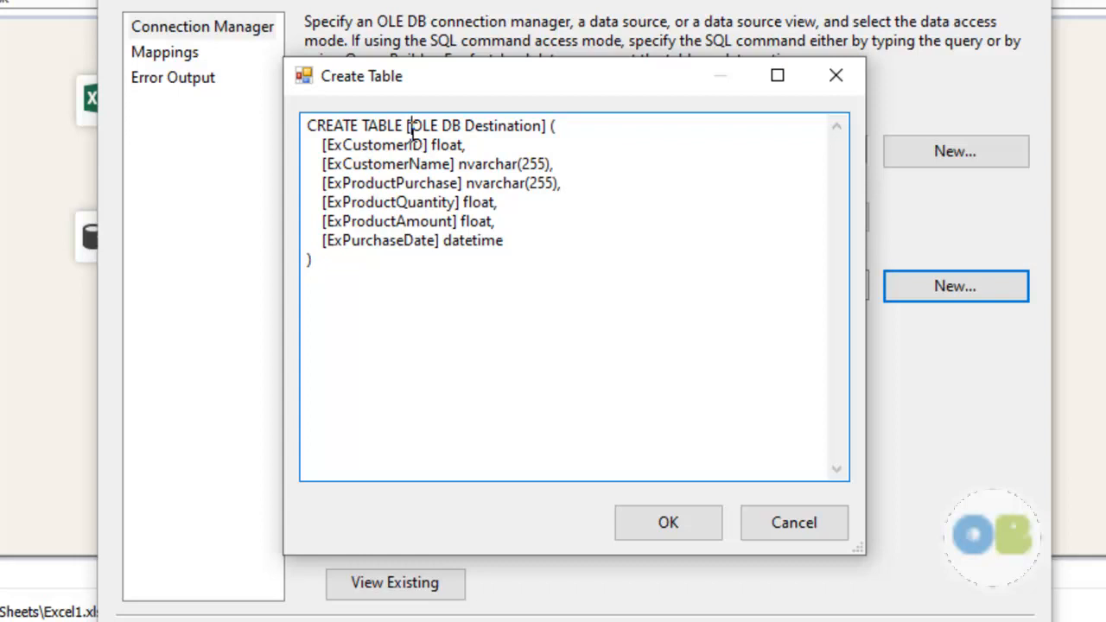
{"action": "left_click_drag", "start_coordinate": [410, 126], "coordinate": [462, 126]}
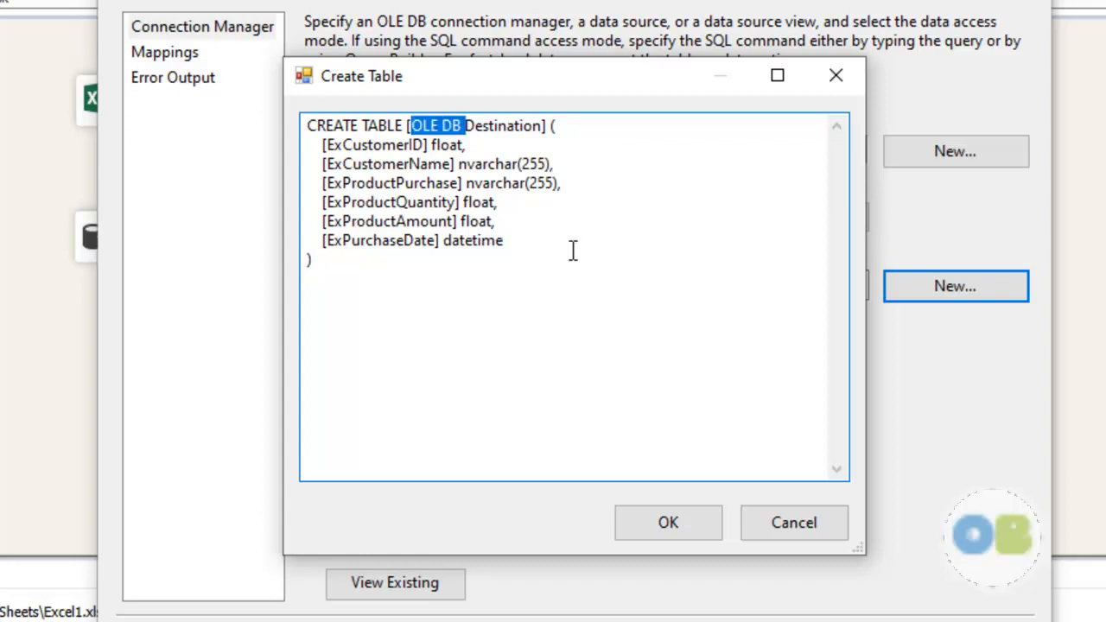
{"action": "key", "text": "Delete"}
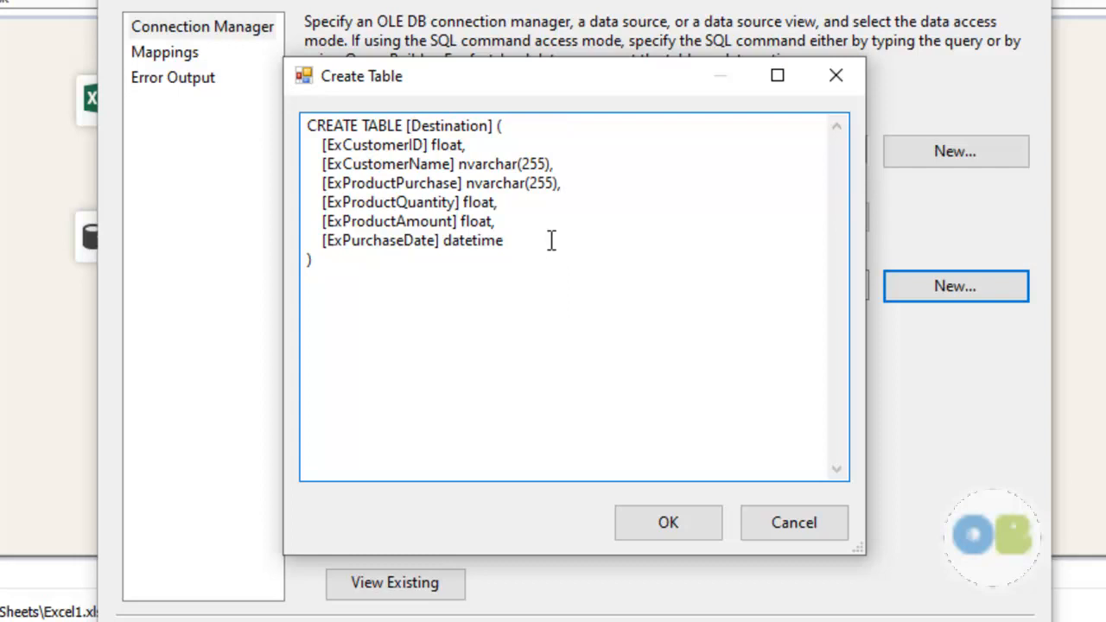
{"action": "left_click", "coordinate": [684, 531]}
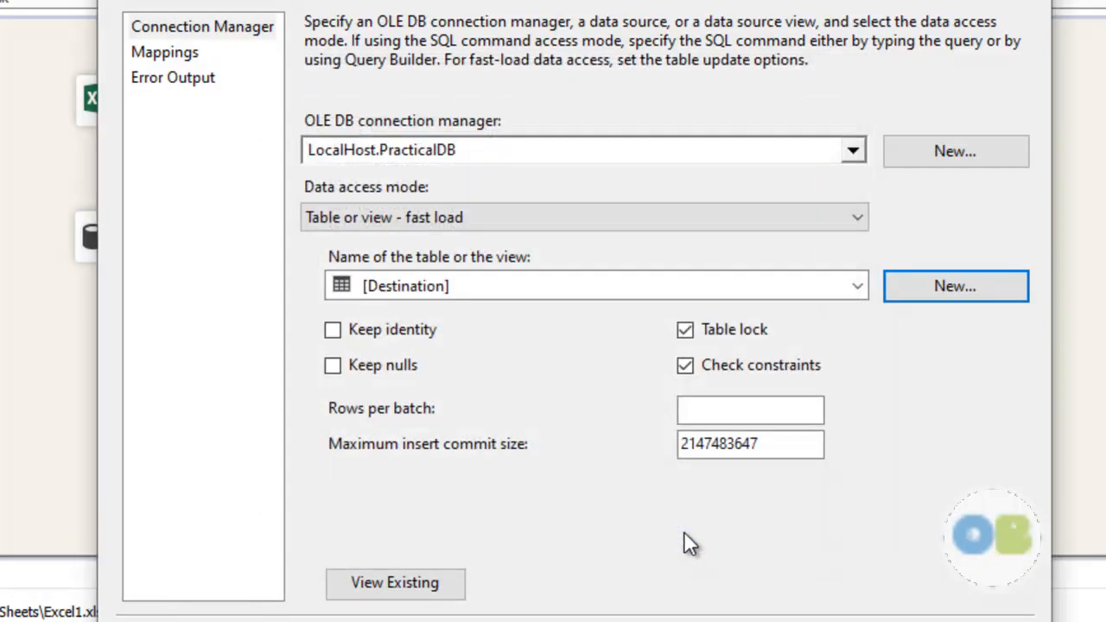
{"action": "left_click", "coordinate": [200, 61]}
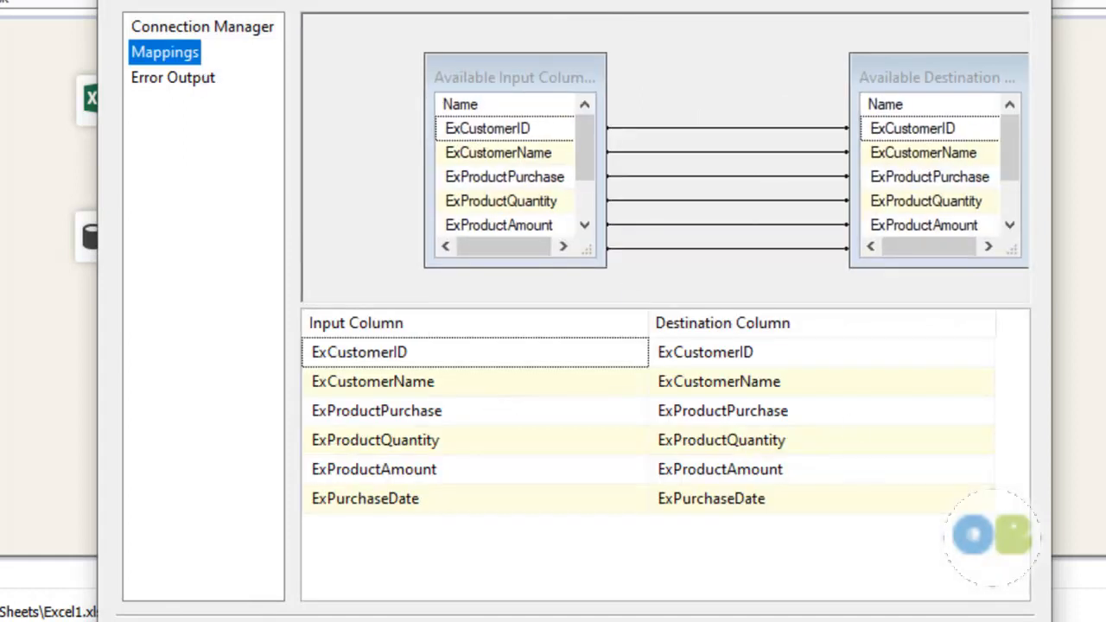
{"action": "left_click", "coordinate": [780, 618]}
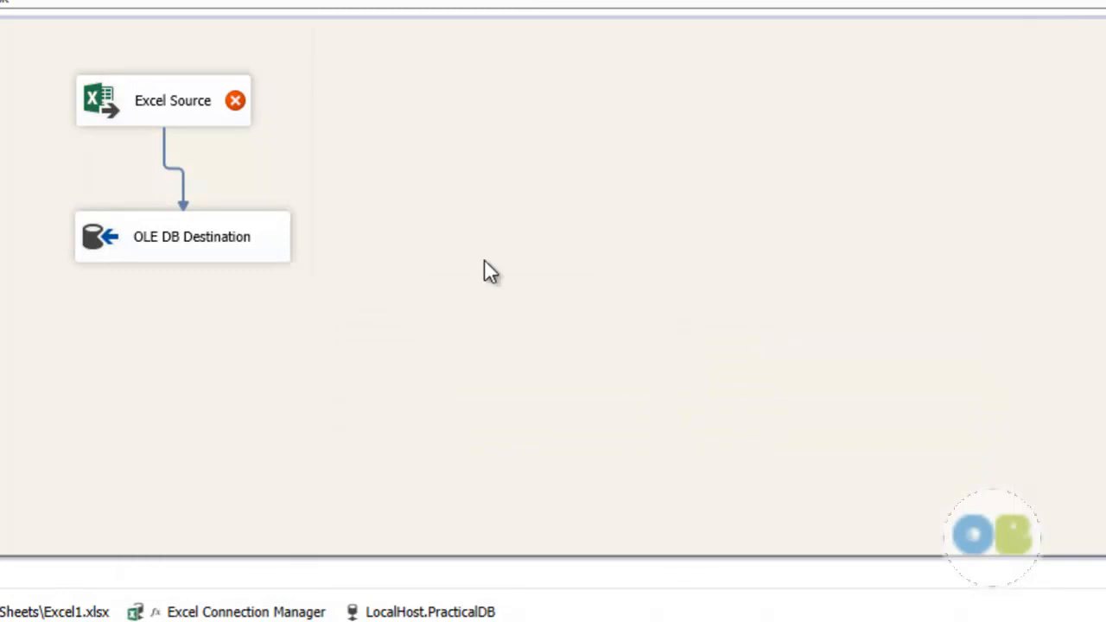
- Set DelayValidation to True for the Data Flow Task in the control flow and save the package
{"action": "left_click", "coordinate": [117, 61]}
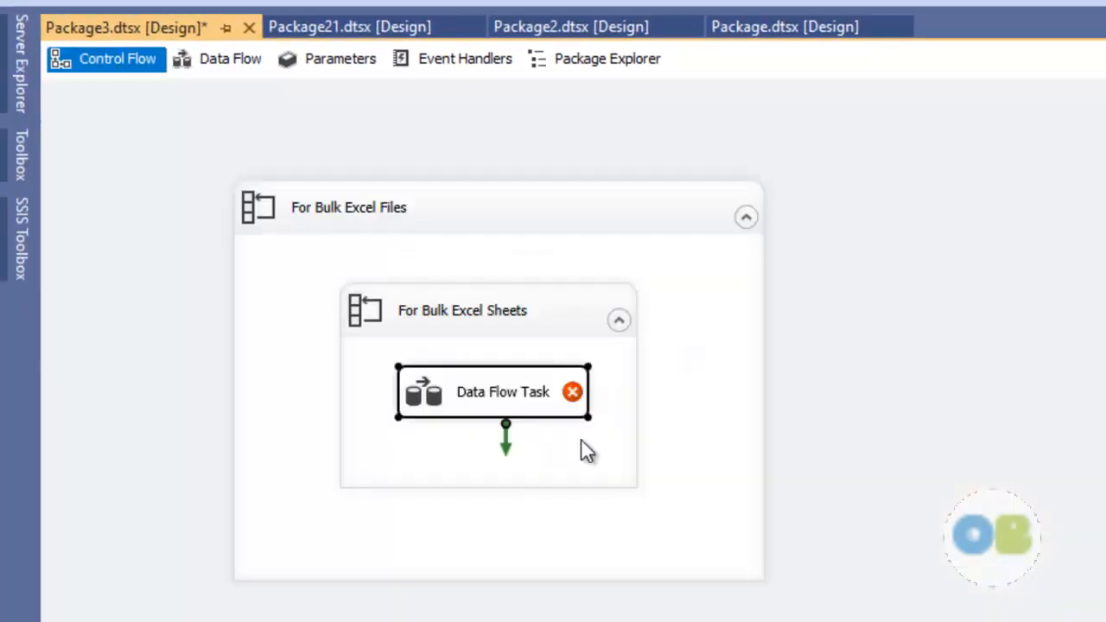
{"action": "mouse_move", "coordinate": [518, 427]}
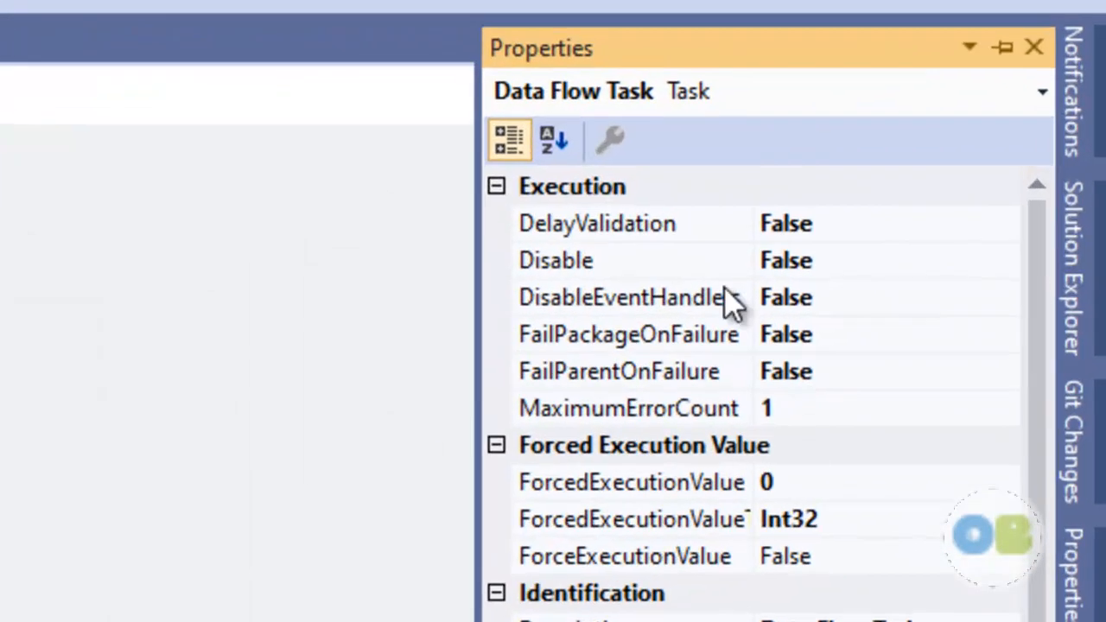
{"action": "left_click", "coordinate": [999, 173]}
{"action": "left_click", "coordinate": [1001, 229]}
{"action": "left_click", "coordinate": [877, 270]}
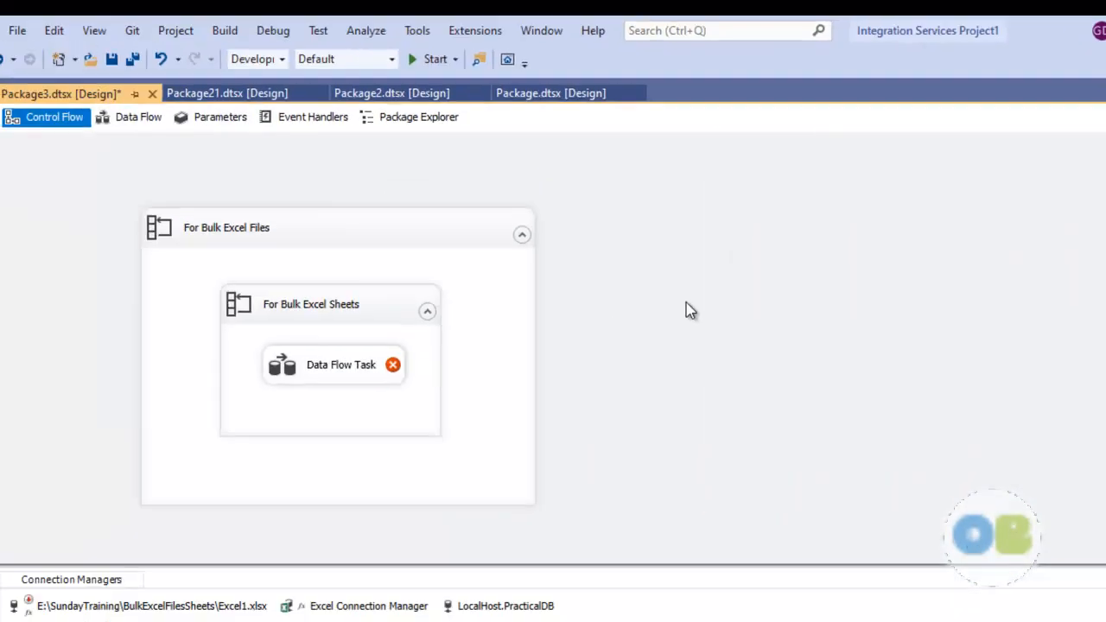
{"action": "left_click", "coordinate": [162, 61]}
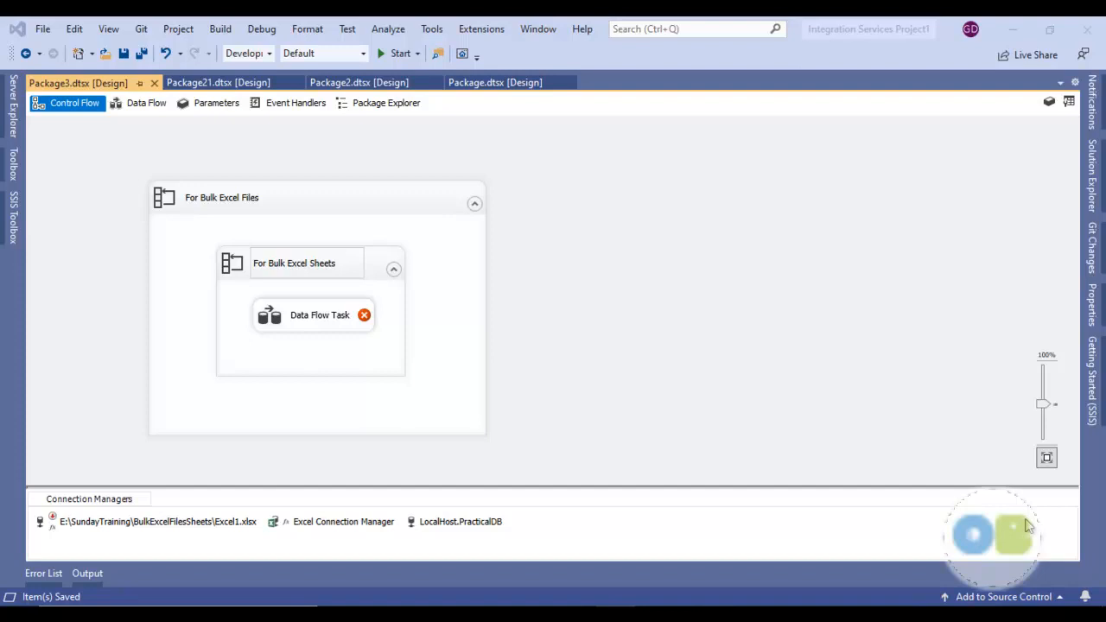
- Add an Execute SQL Task to the control flow beside the For Bulk Excel Files loop and connect its output to that loop
{"action": "left_click", "coordinate": [14, 222]}
{"action": "scroll", "coordinate": [138, 347], "scroll_direction": "up", "scroll_amount": 2}
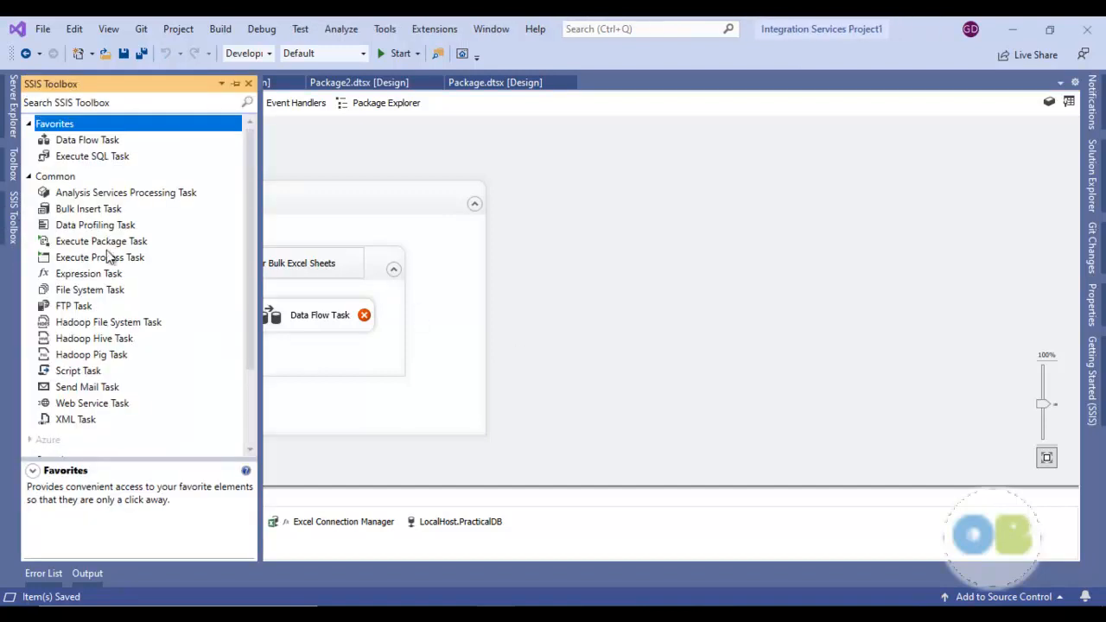
{"action": "left_click", "coordinate": [104, 140]}
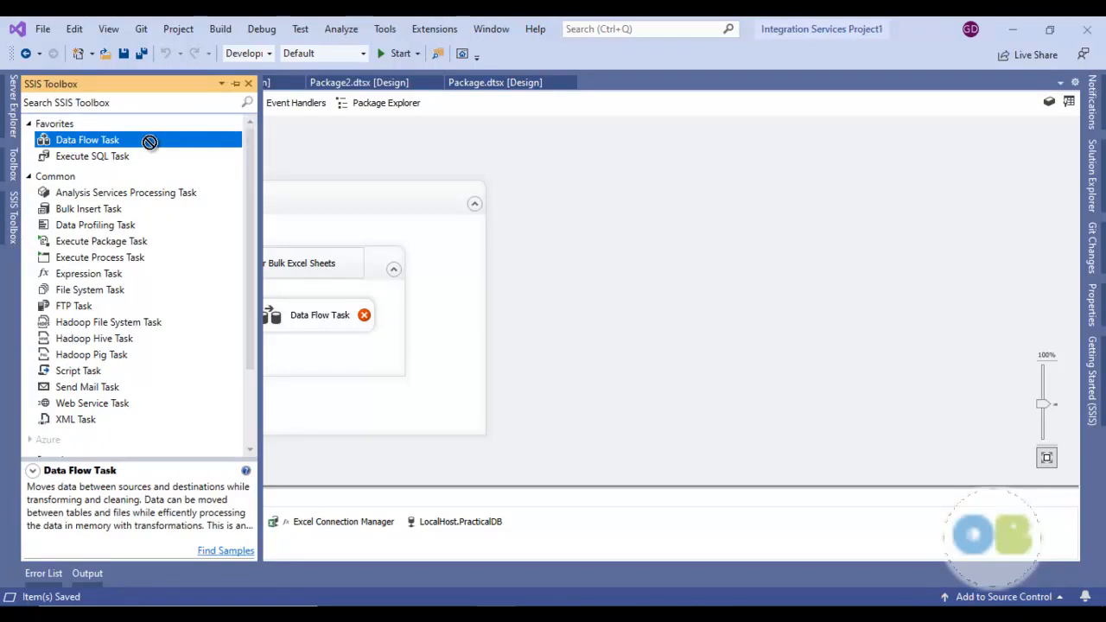
{"action": "left_click_drag", "start_coordinate": [115, 160], "coordinate": [250, 146]}
{"action": "left_click_drag", "start_coordinate": [346, 197], "coordinate": [342, 238]}
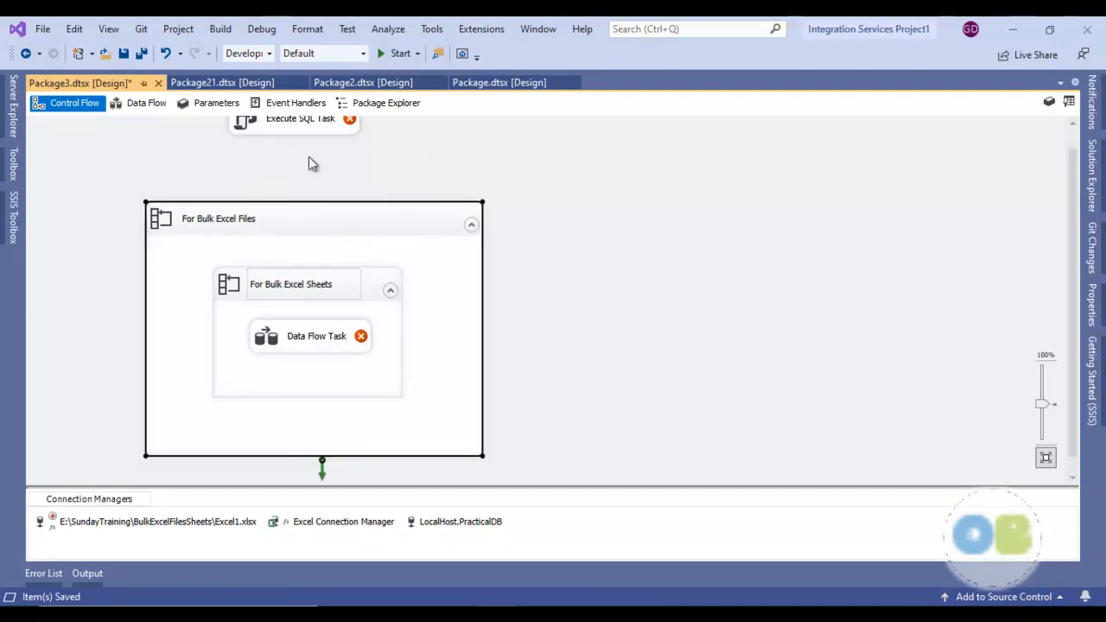
{"action": "left_click", "coordinate": [303, 138]}
{"action": "left_click_drag", "start_coordinate": [288, 138], "coordinate": [142, 175]}
{"action": "left_click_drag", "start_coordinate": [299, 236], "coordinate": [484, 180]}
{"action": "left_click", "coordinate": [167, 186]}
{"action": "left_click_drag", "start_coordinate": [153, 218], "coordinate": [336, 211]}
- Set the Execute SQL Task's connection to LocalHost.PracticalDB
{"action": "double_click", "coordinate": [167, 192]}
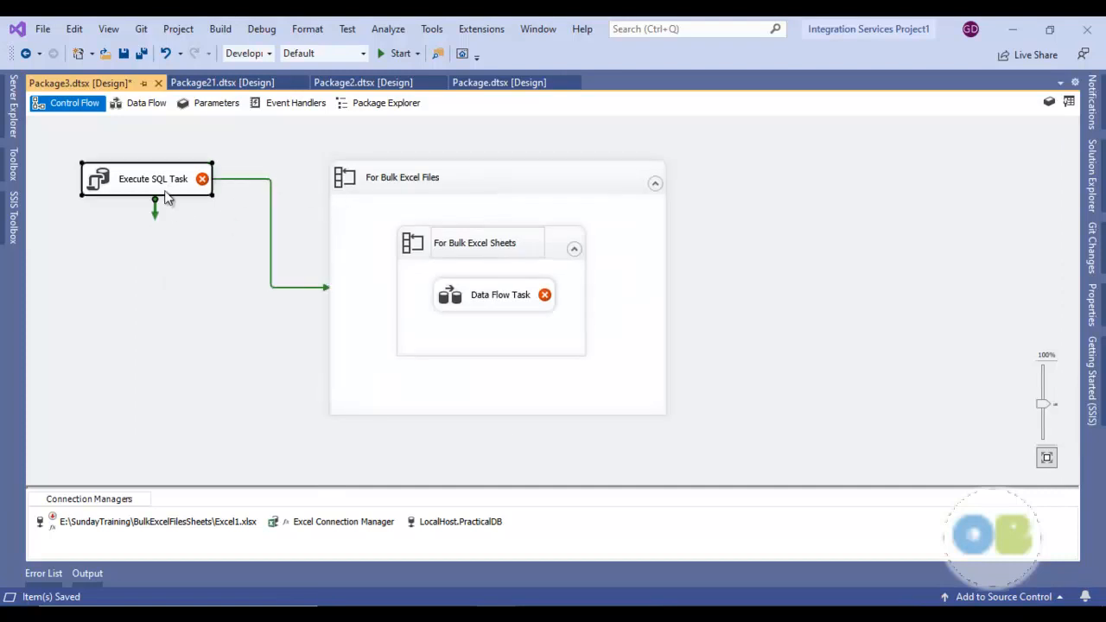
{"action": "left_click", "coordinate": [761, 315]}
{"action": "left_click", "coordinate": [825, 331]}
{"action": "left_click", "coordinate": [827, 330]}
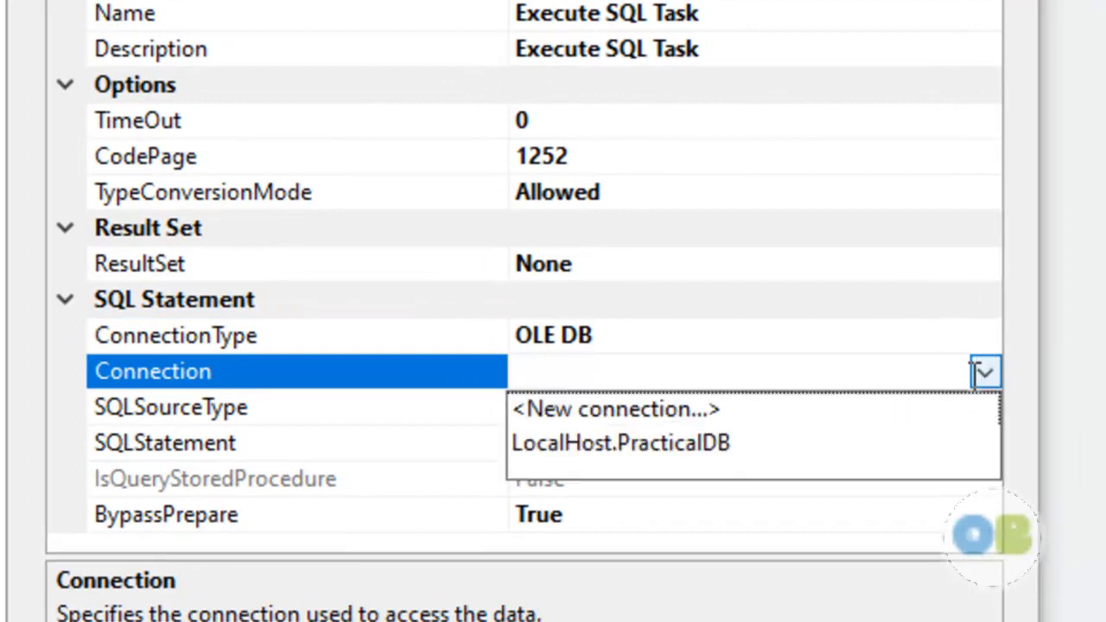
{"action": "left_click", "coordinate": [660, 445]}
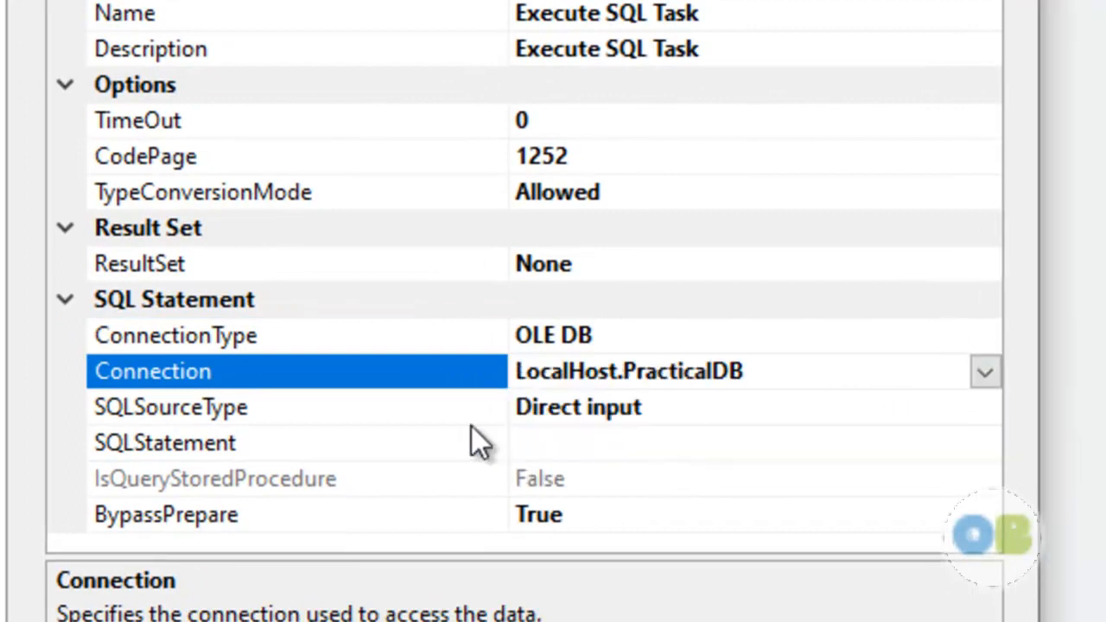
- Give the Execute SQL Task the statement Truncate Table [PracticalDB].[dbo].[Destination] and save the package
{"action": "left_click", "coordinate": [898, 458]}
{"action": "left_click", "coordinate": [986, 444]}
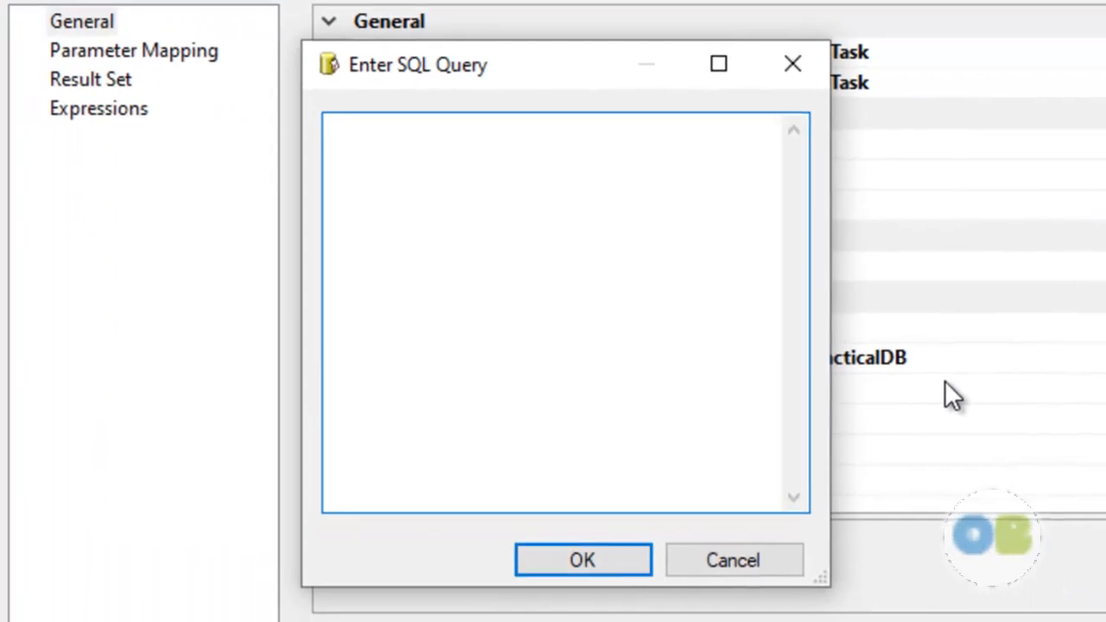
{"action": "type", "text": "Truncate "}
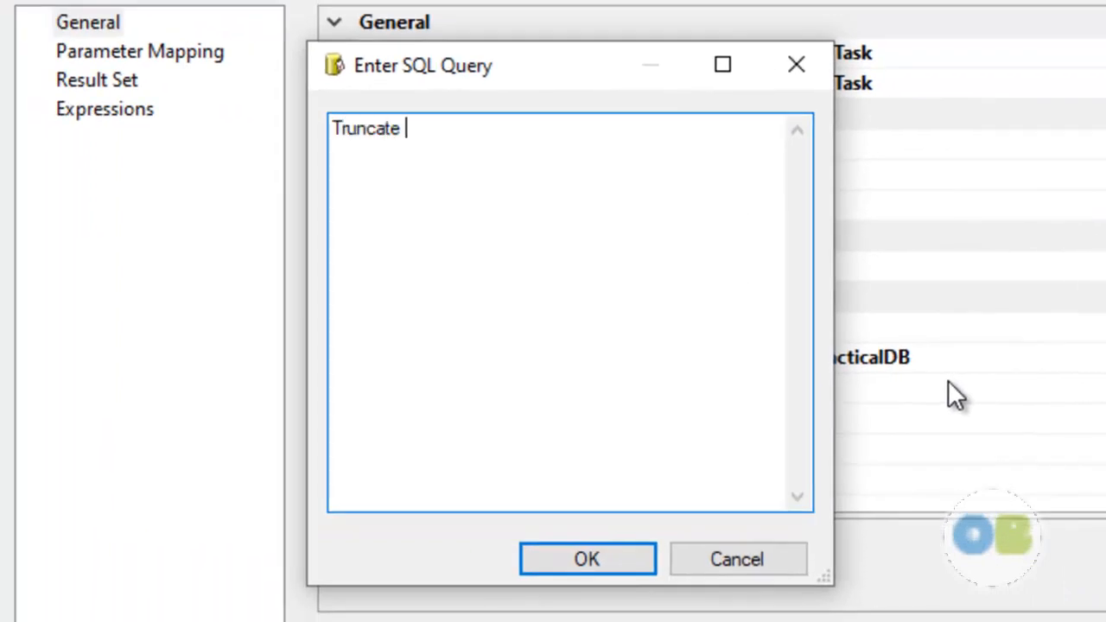
{"action": "type", "text": "Table"}
{"action": "type", "text": "[PracticalDB].[dbo].[Destination]"}
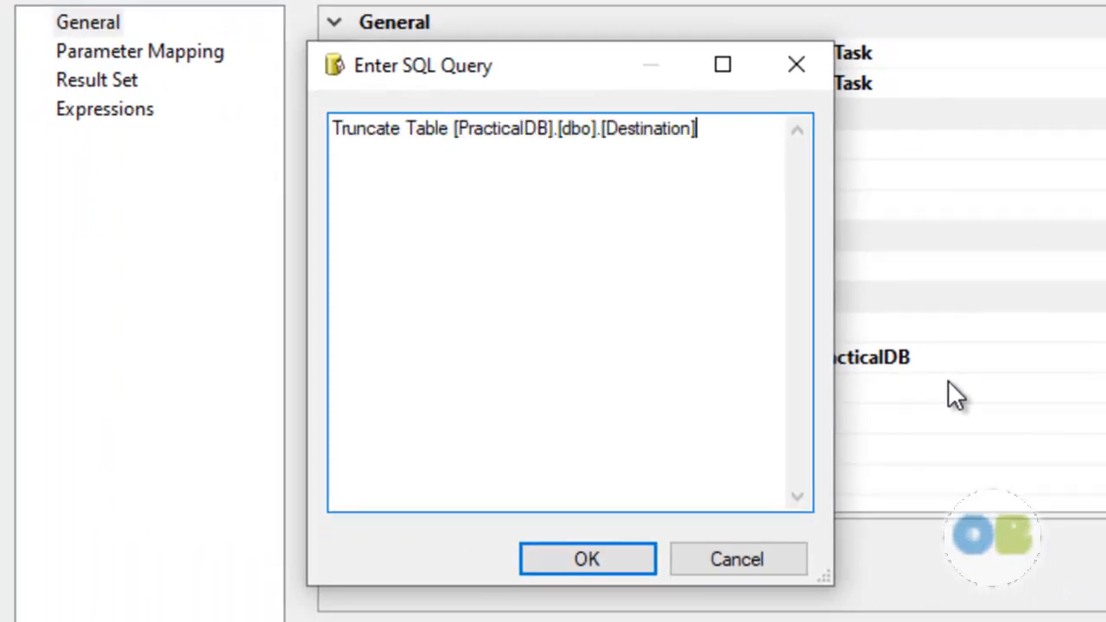
{"action": "left_click", "coordinate": [618, 552]}
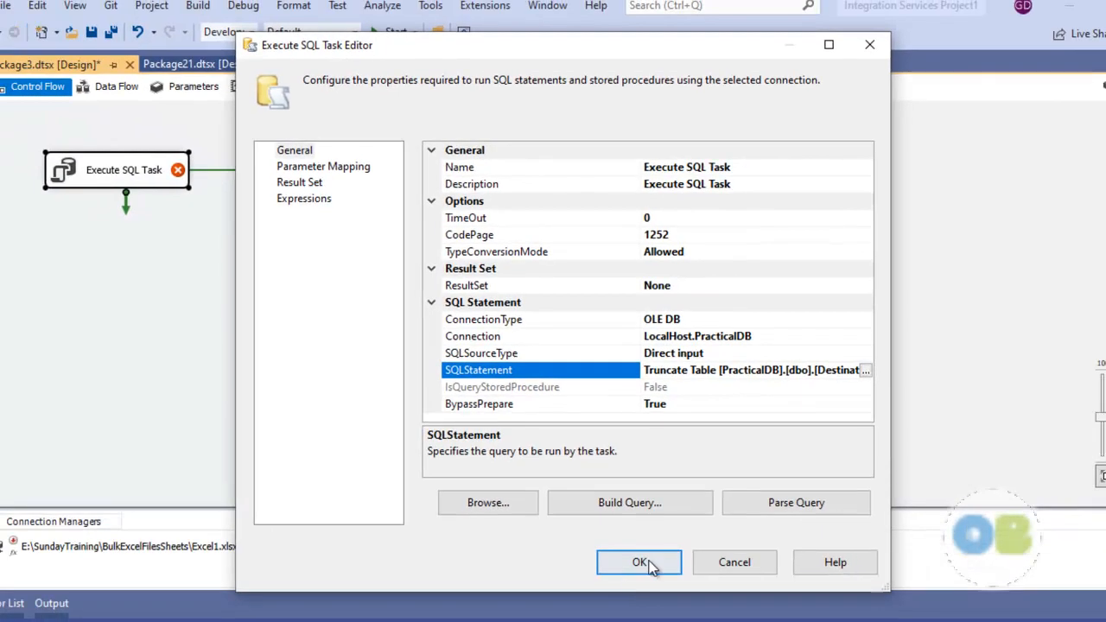
{"action": "left_click", "coordinate": [632, 566]}
{"action": "left_click", "coordinate": [951, 302]}
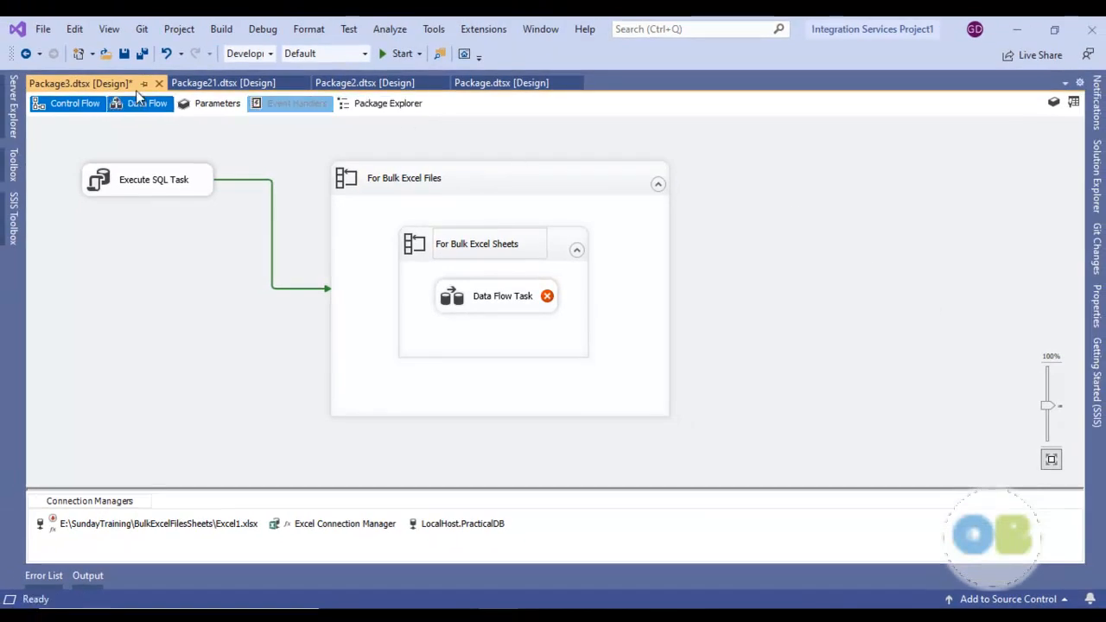
{"action": "left_click", "coordinate": [127, 55]}
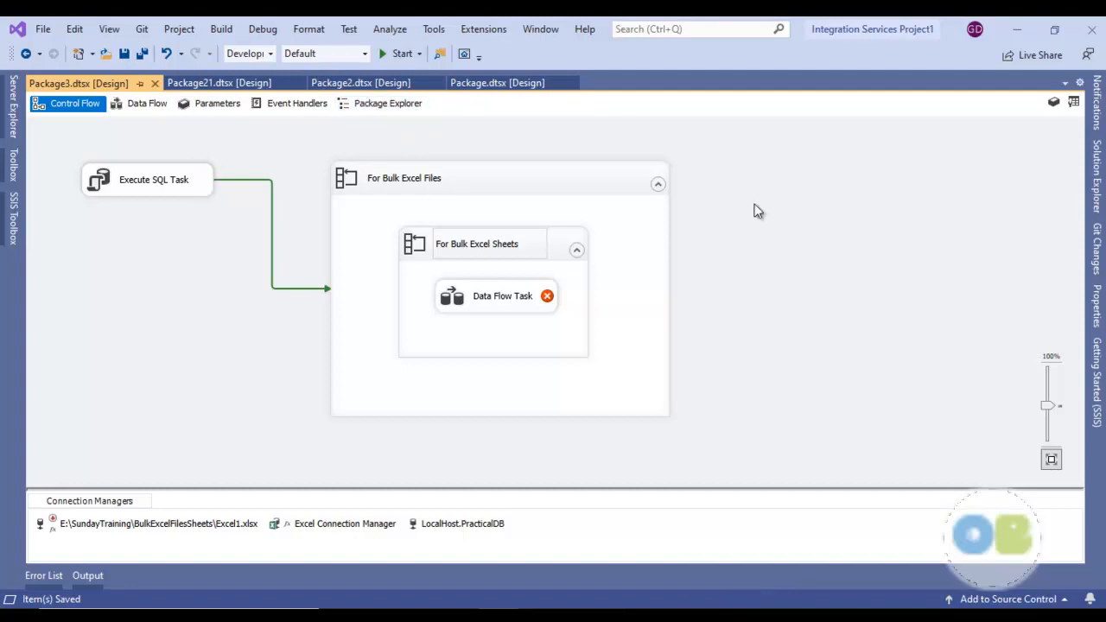
{"action": "left_click", "coordinate": [1096, 170]}
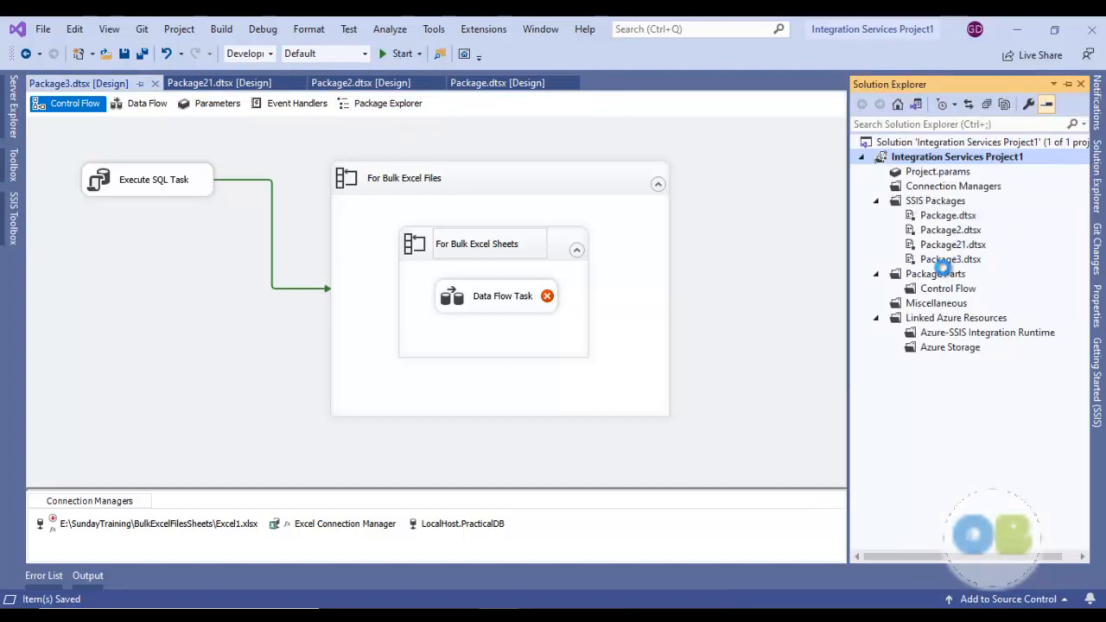
{"action": "left_click", "coordinate": [949, 266]}
{"action": "right_click", "coordinate": [946, 261]}
{"action": "key", "text": "Escape"}
{"action": "left_click", "coordinate": [745, 204]}
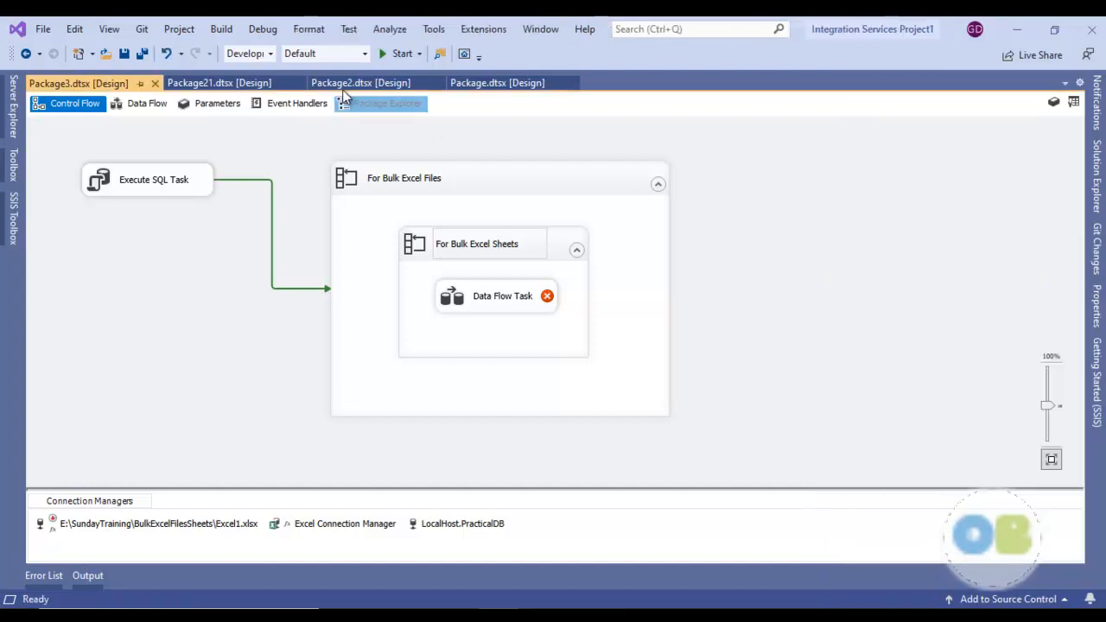
- Run the package in debug mode and stop debugging once all tasks have finished
{"action": "left_click", "coordinate": [399, 61]}
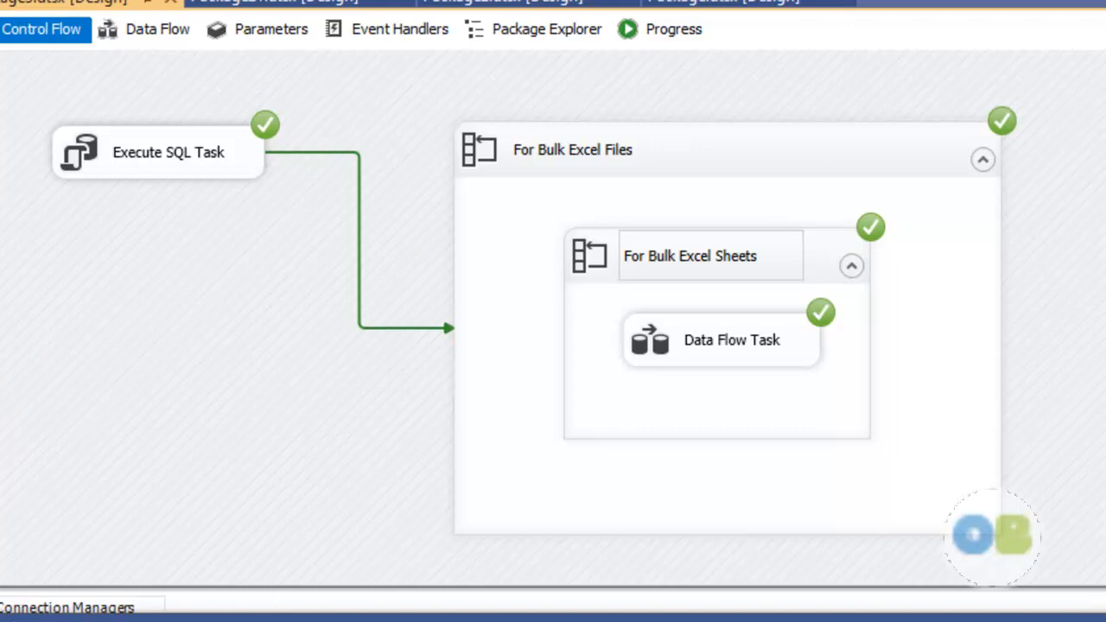
{"action": "key", "text": "shift+F5"}
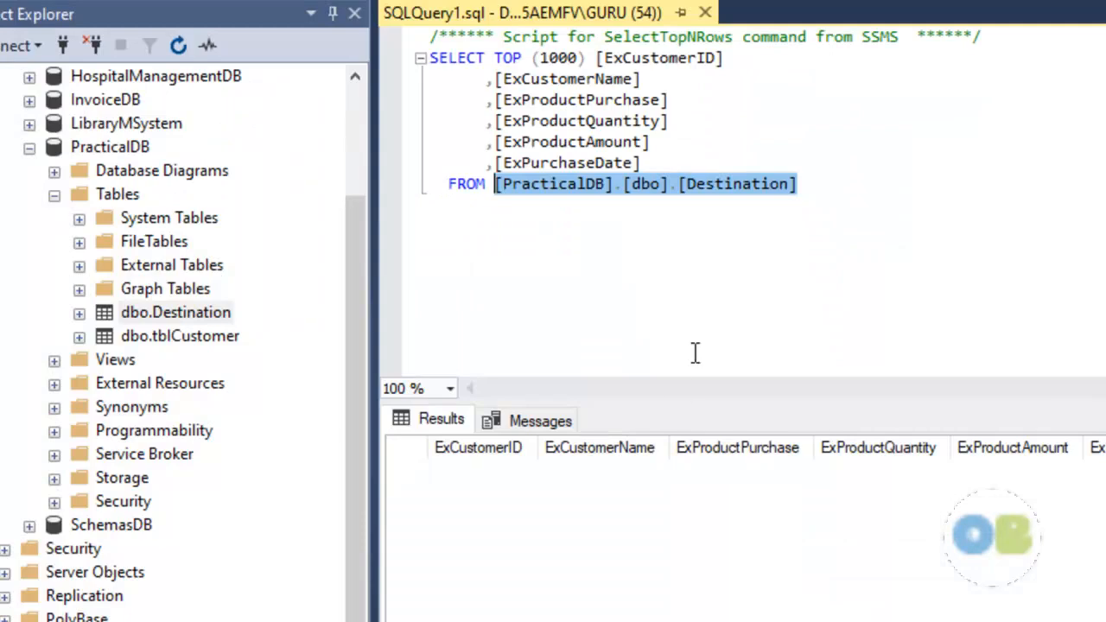
- Switch to SQL Server Management Studio, rerun the SELECT query on [PracticalDB].[dbo].[Destination] and examine the rows loaded from each Excel file and sheet
{"action": "left_click", "coordinate": [869, 296]}
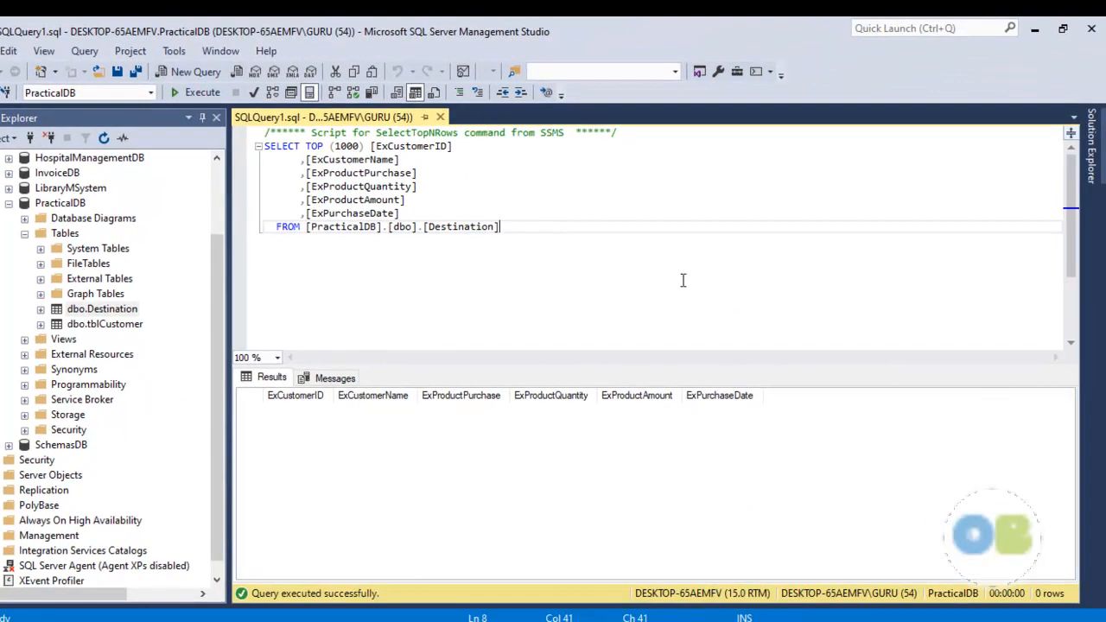
{"action": "left_click", "coordinate": [207, 92]}
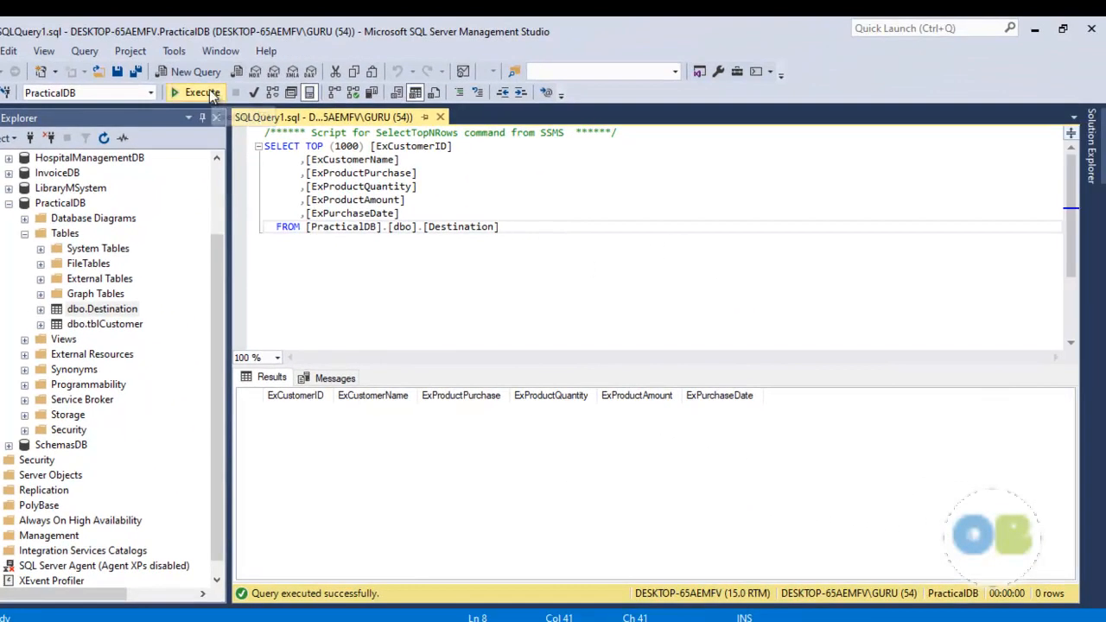
{"action": "scroll", "coordinate": [733, 523], "scroll_direction": "down", "scroll_amount": 3}
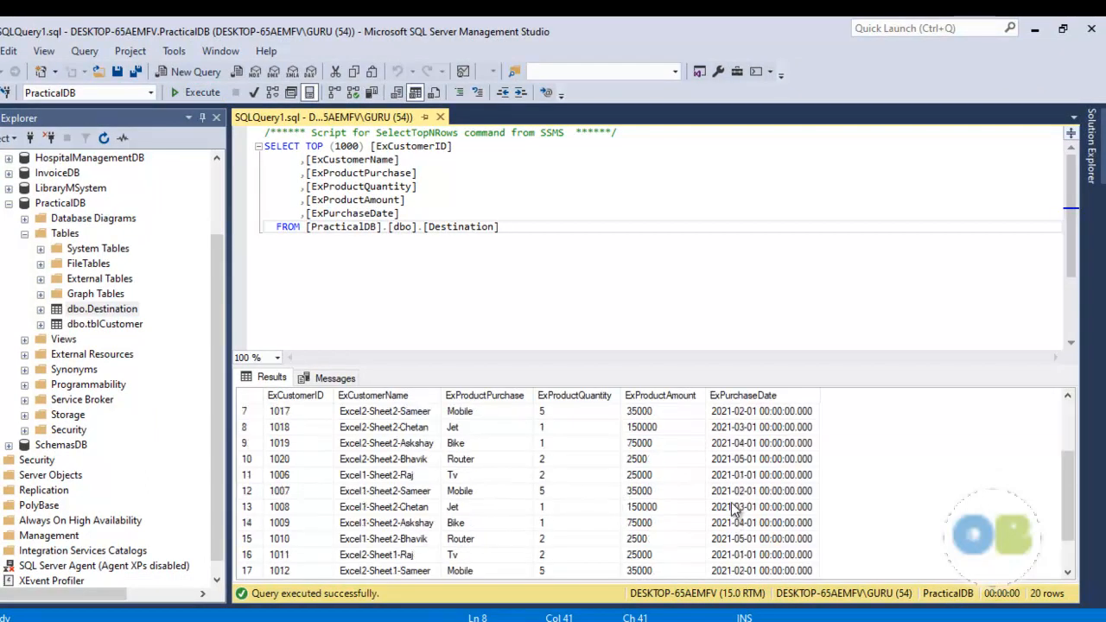
{"action": "scroll", "coordinate": [731, 502], "scroll_direction": "up", "scroll_amount": 3}
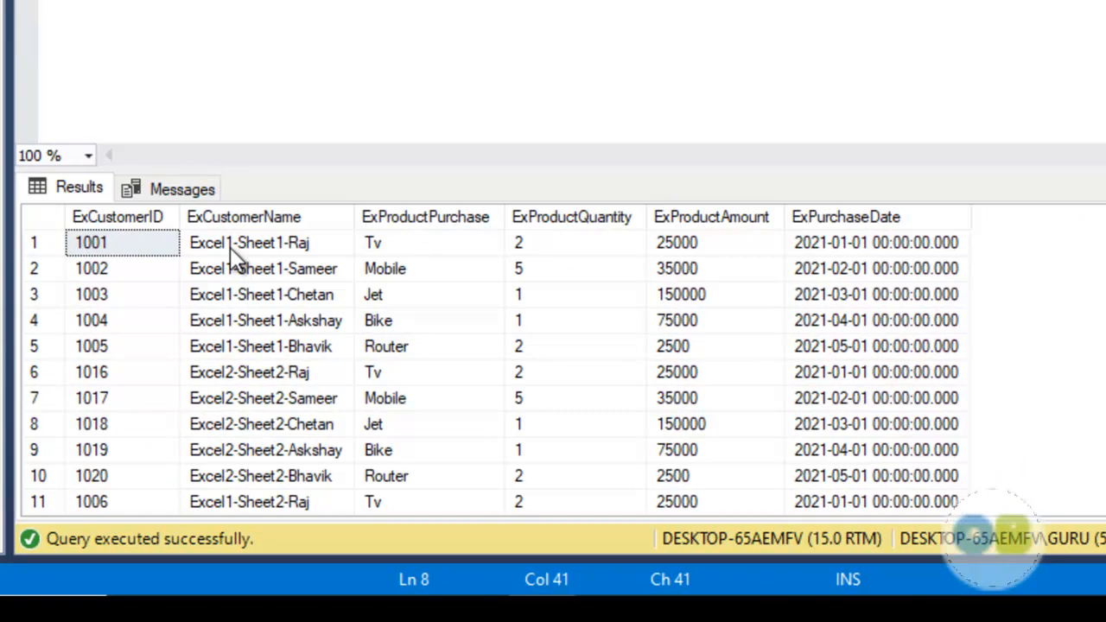
{"action": "left_click", "coordinate": [230, 247]}
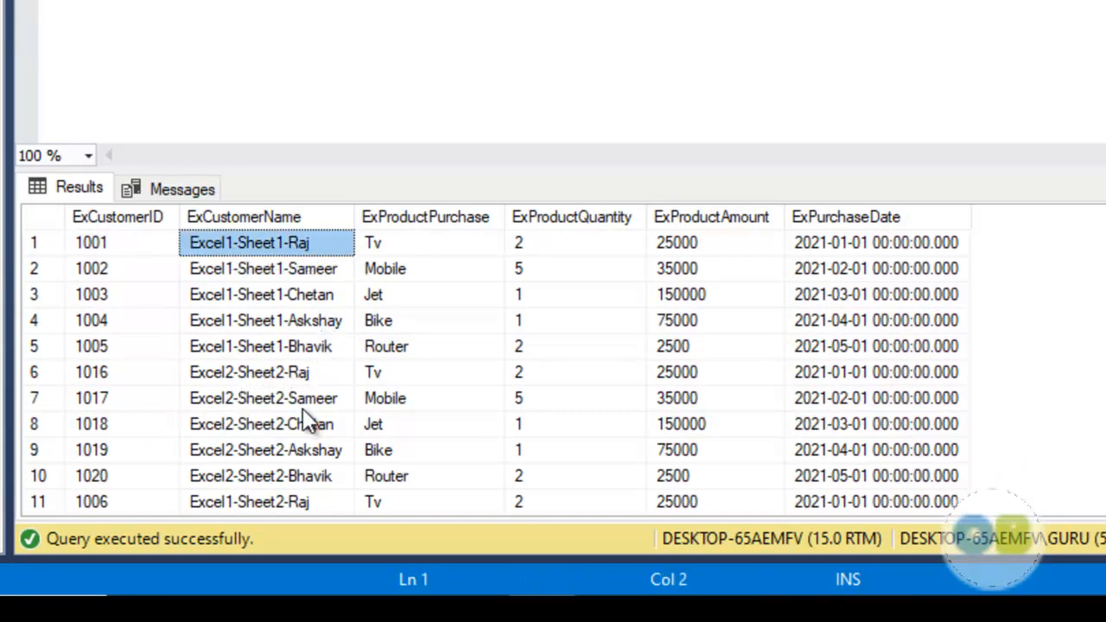
{"action": "left_click", "coordinate": [248, 378]}
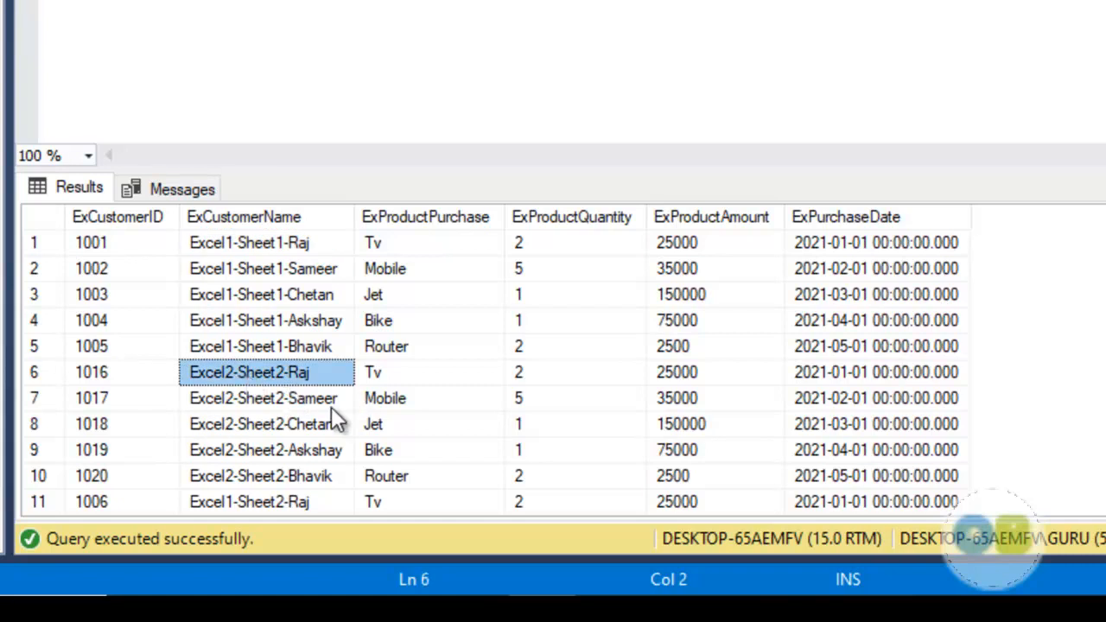
{"action": "scroll", "coordinate": [331, 410], "scroll_direction": "down", "scroll_amount": 1}
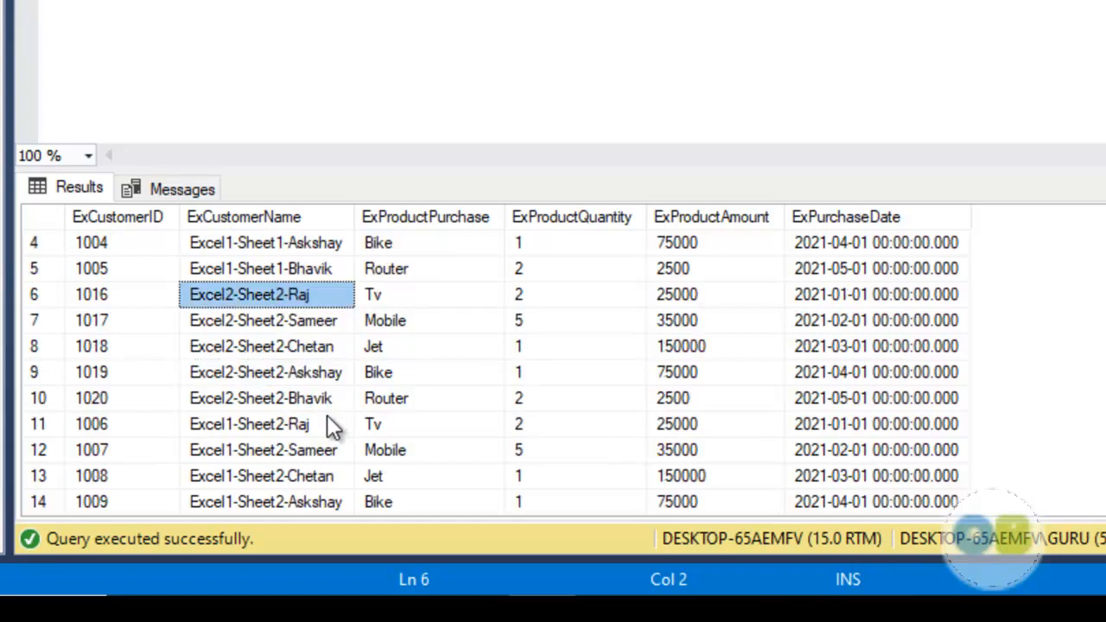
{"action": "left_click", "coordinate": [220, 424]}
{"action": "scroll", "coordinate": [328, 439], "scroll_direction": "down", "scroll_amount": 2}
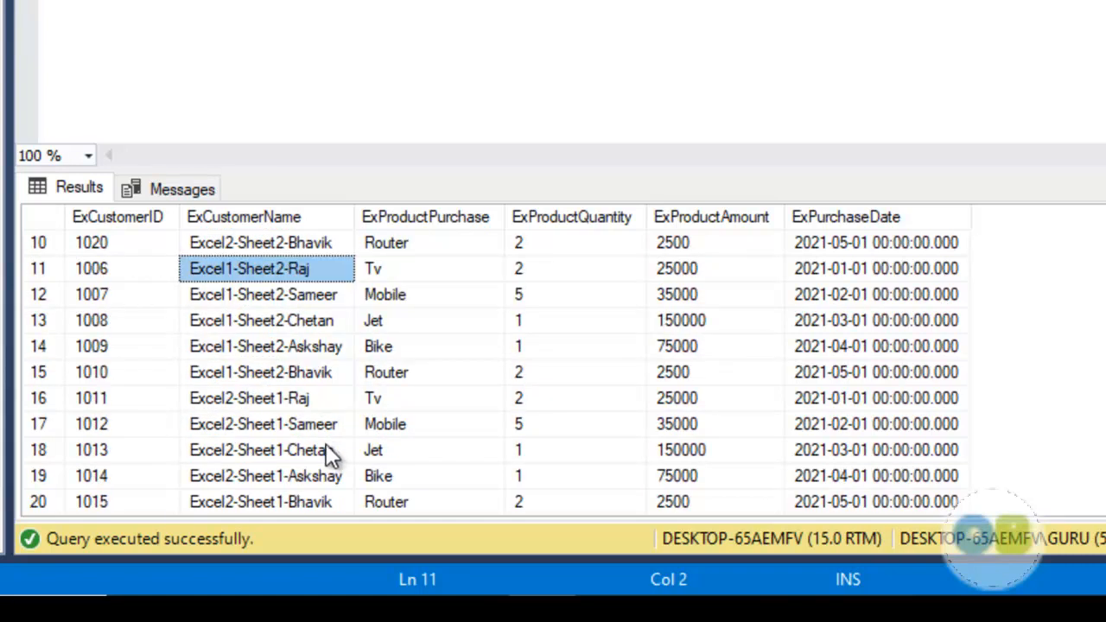
{"action": "left_click", "coordinate": [216, 399]}
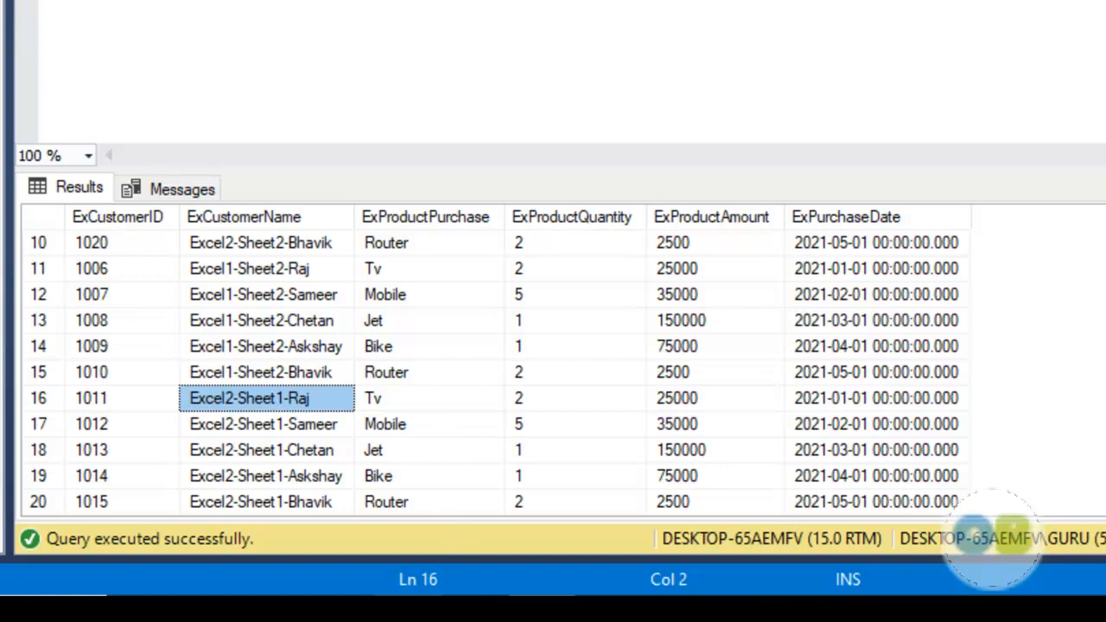
- Switch back to Visual Studio and enable a breakpoint on the OnPreExecute event of the For Bulk Excel Files loop
{"action": "left_click", "coordinate": [408, 607]}
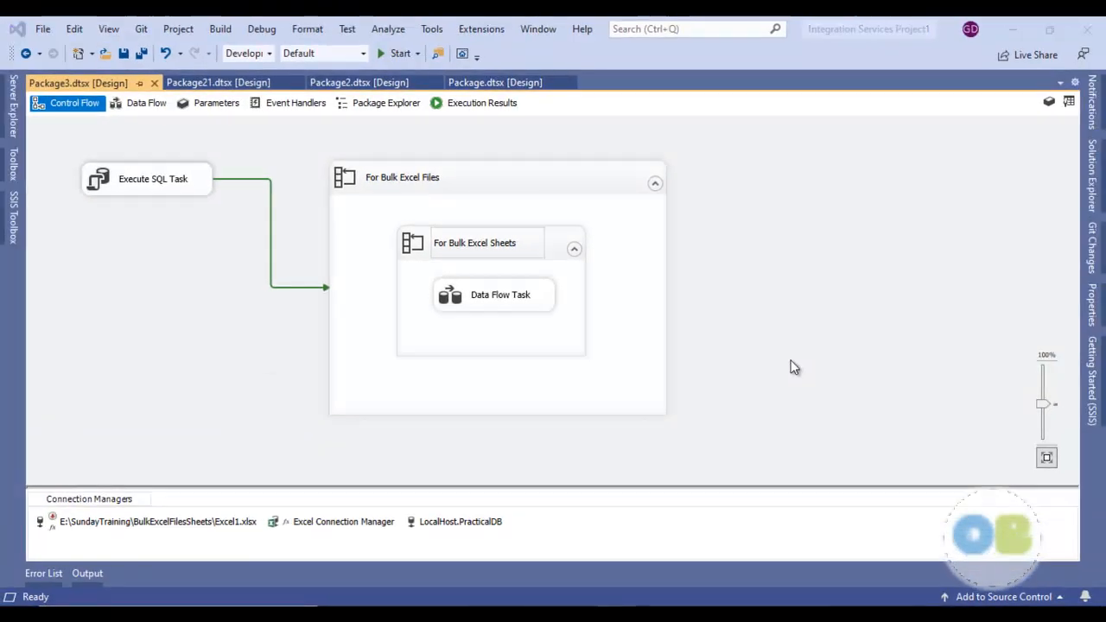
{"action": "right_click", "coordinate": [582, 183]}
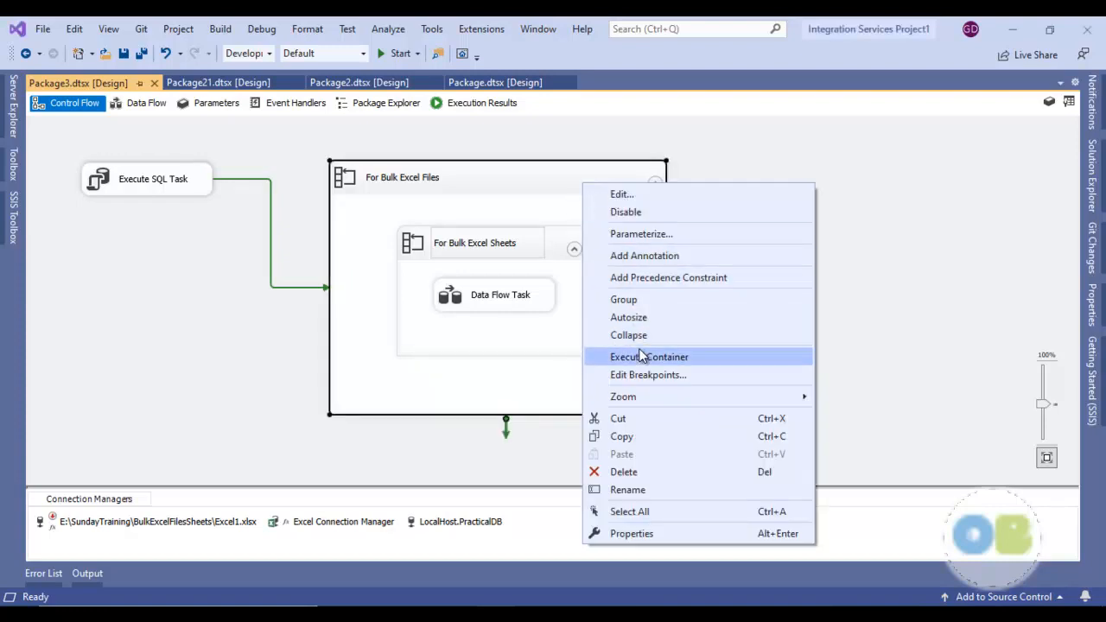
{"action": "left_click", "coordinate": [647, 375]}
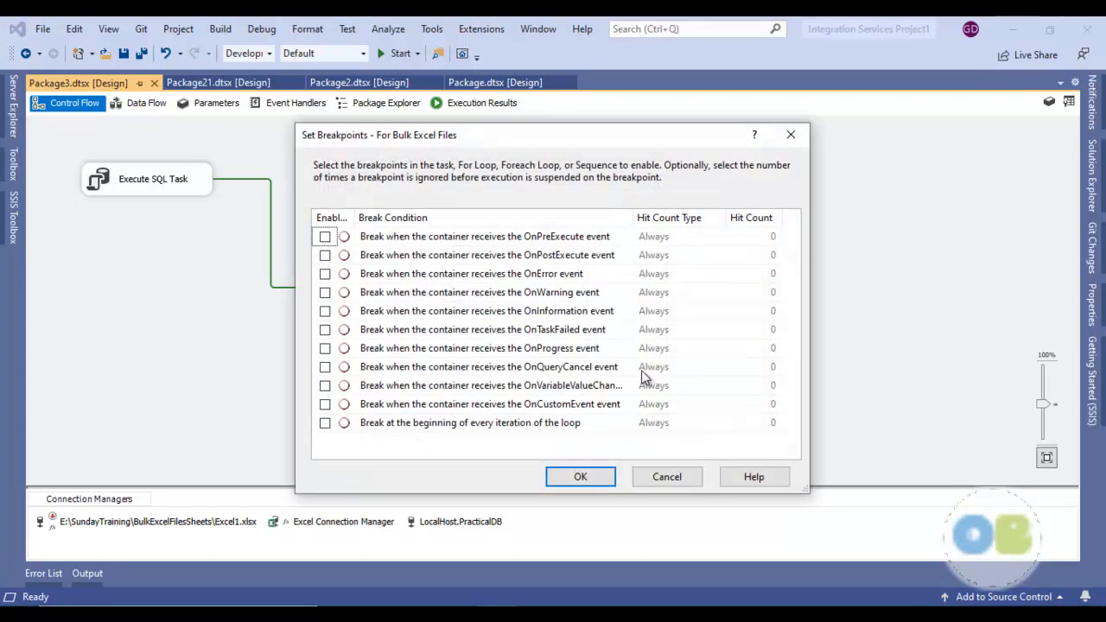
{"action": "left_click", "coordinate": [325, 237]}
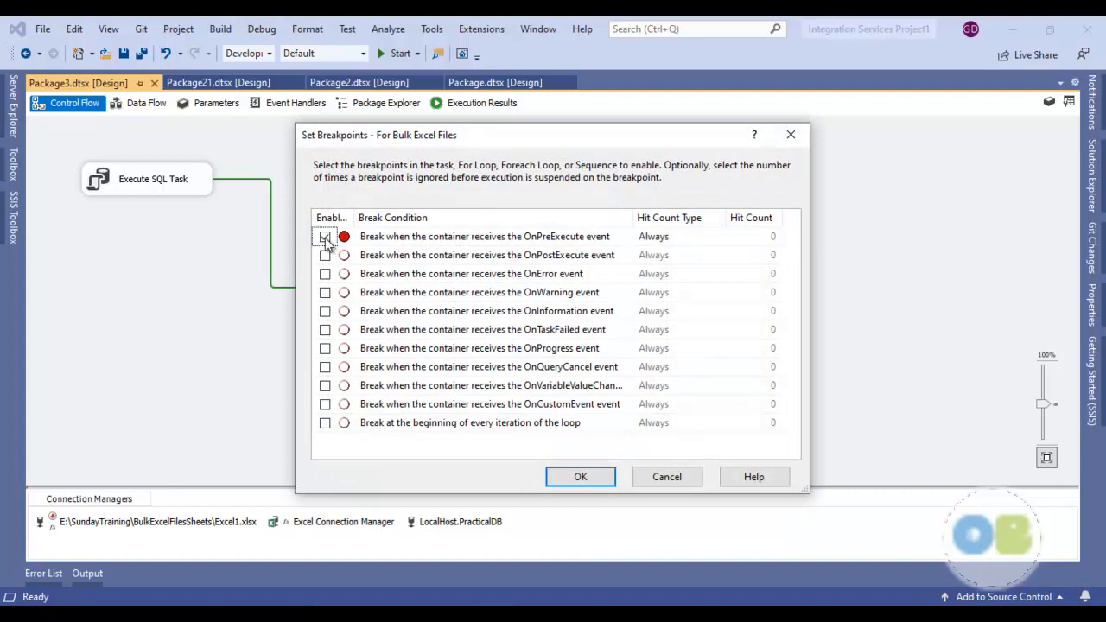
{"action": "left_click", "coordinate": [578, 476]}
- Enable a breakpoint on the OnPreExecute event of the For Bulk Excel Sheets loop
{"action": "right_click", "coordinate": [553, 243]}
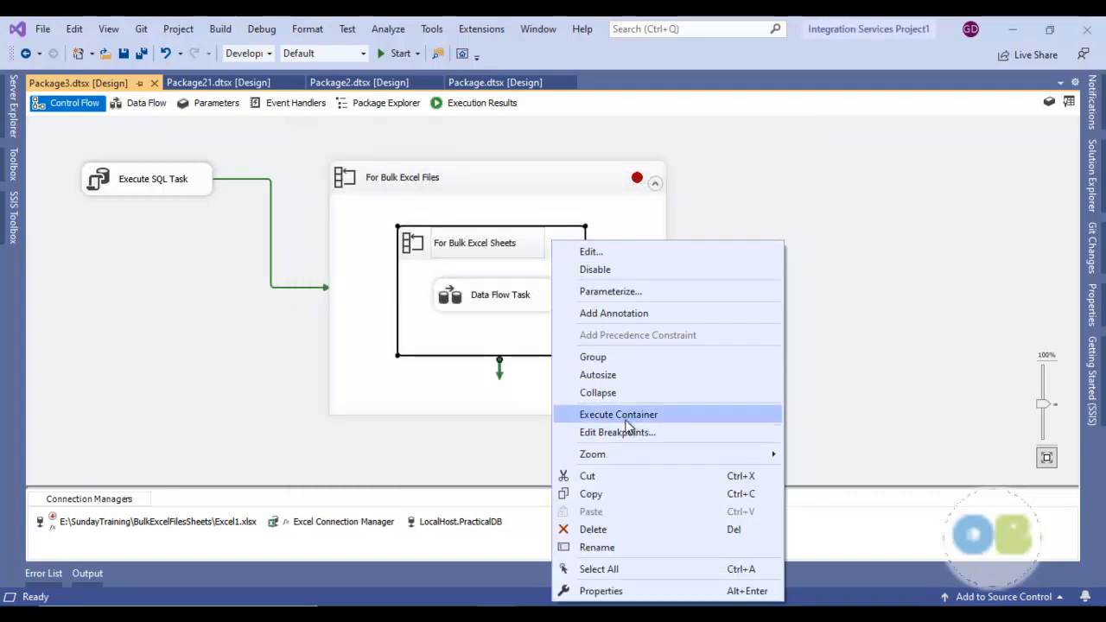
{"action": "left_click", "coordinate": [618, 431]}
{"action": "left_click", "coordinate": [325, 237]}
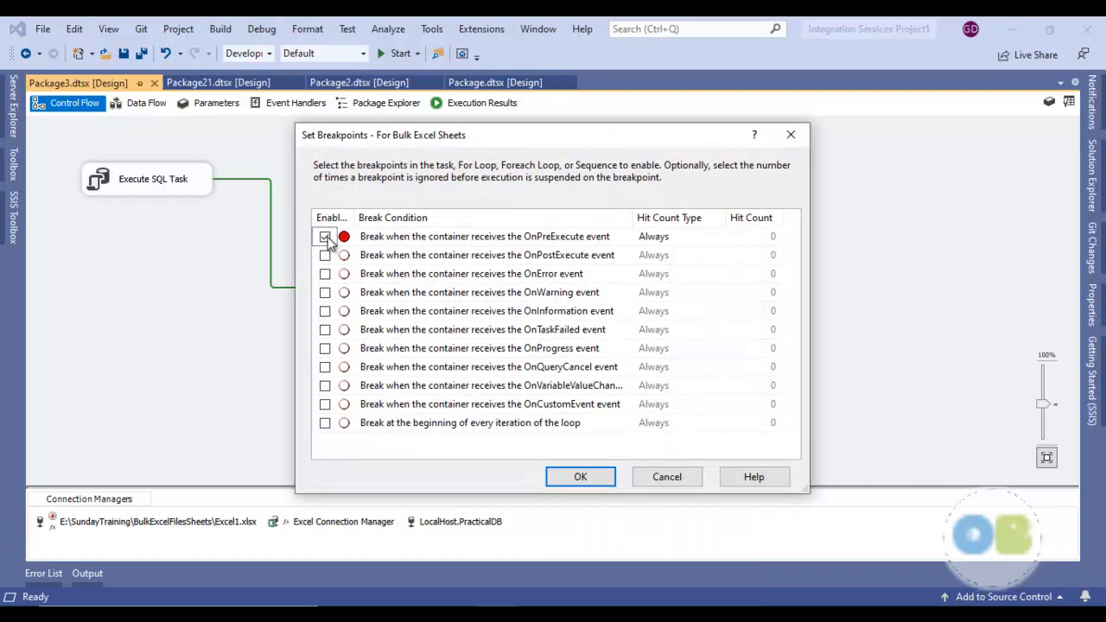
{"action": "left_click", "coordinate": [593, 482]}
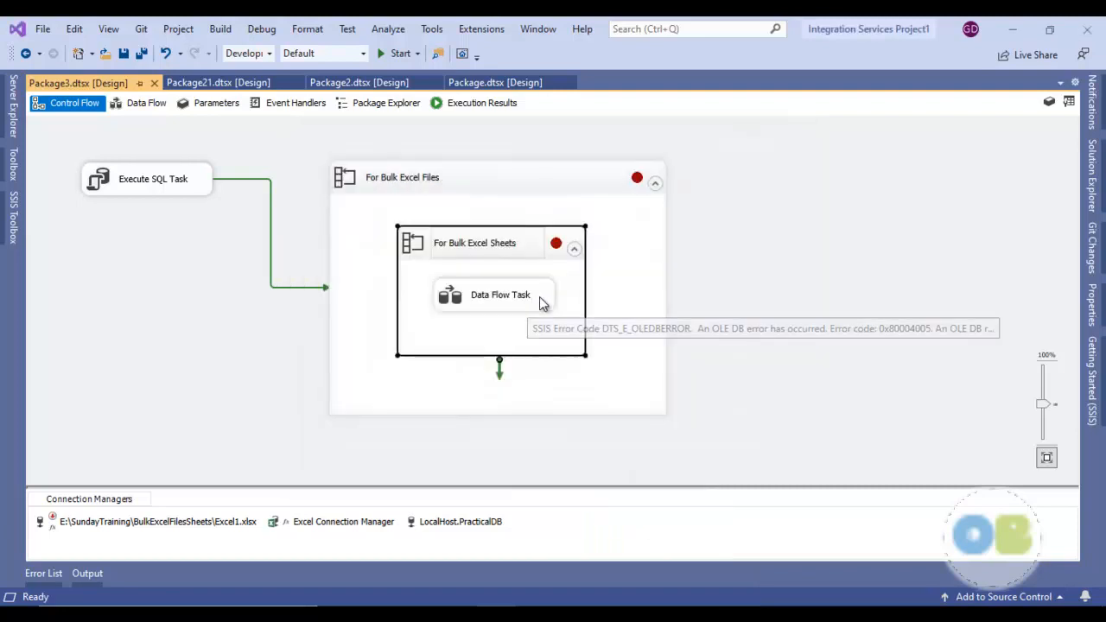
- Enable a breakpoint on the OnPreExecute event of the Data Flow Task
{"action": "right_click", "coordinate": [539, 303]}
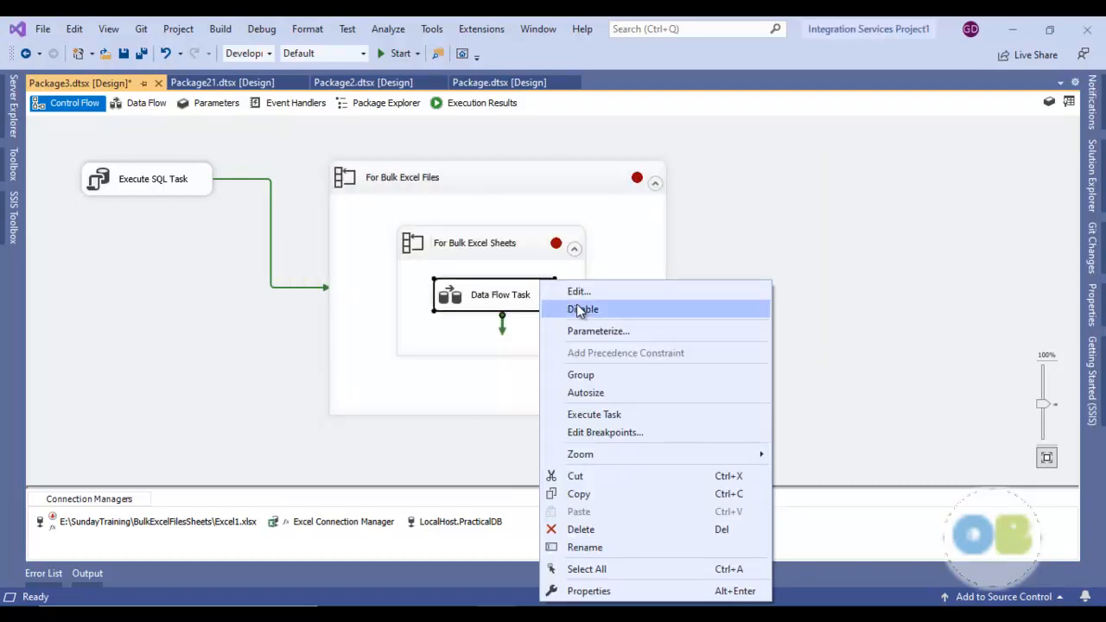
{"action": "left_click", "coordinate": [603, 435]}
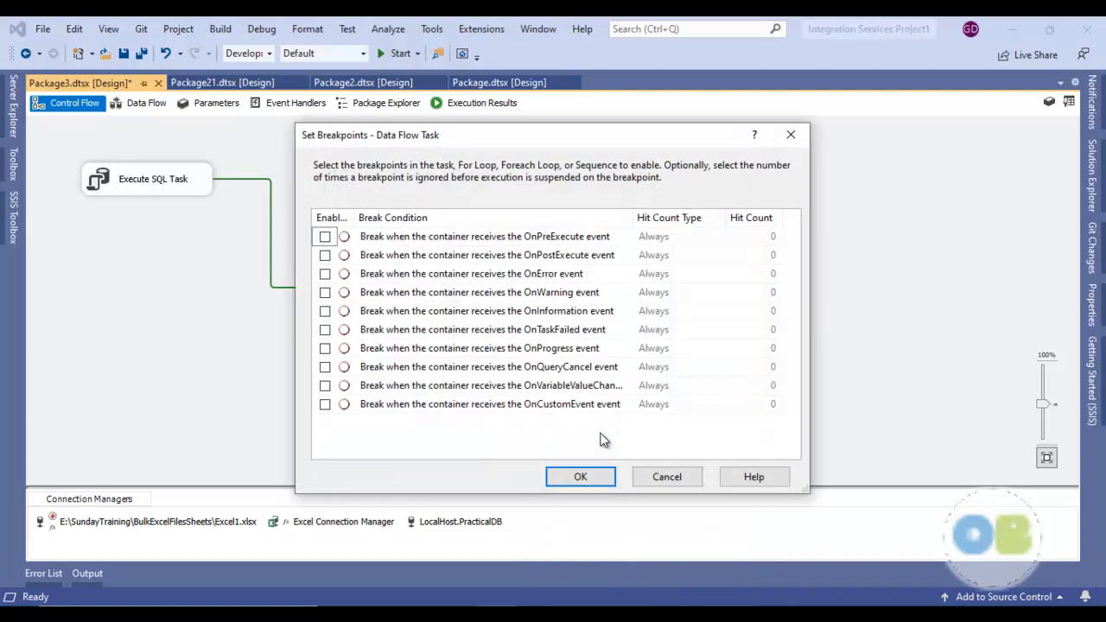
{"action": "left_click", "coordinate": [324, 237]}
{"action": "left_click", "coordinate": [601, 480]}
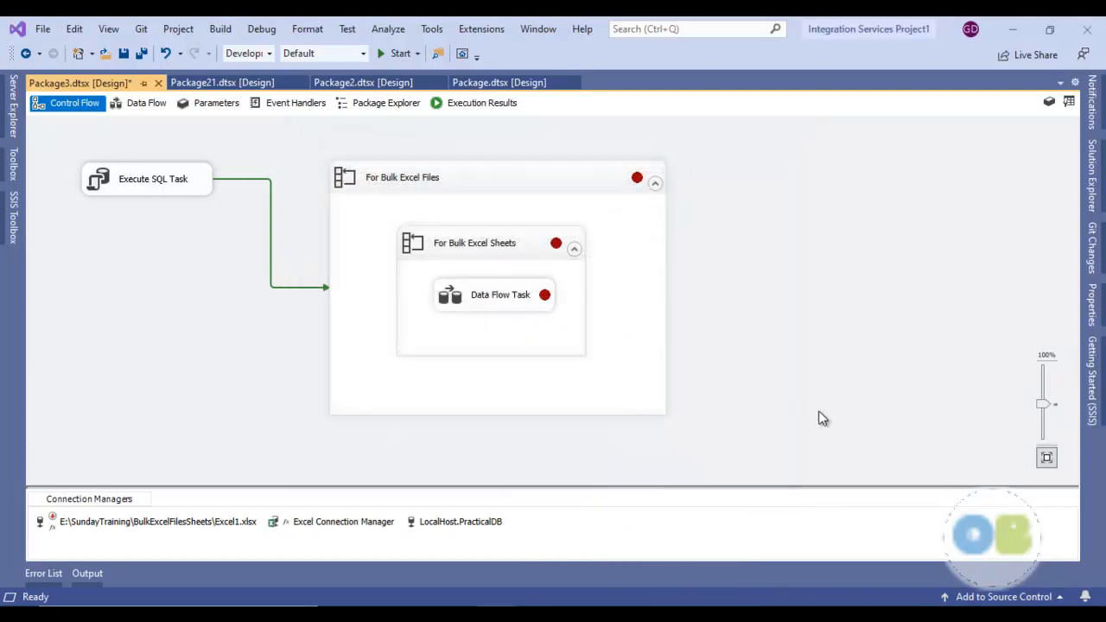
- Save and debug the package through the Excel1.xlsx breakpoints, watching both loop variables, and inspect the Data Flow Task's executed data flow
{"action": "left_click", "coordinate": [142, 54]}
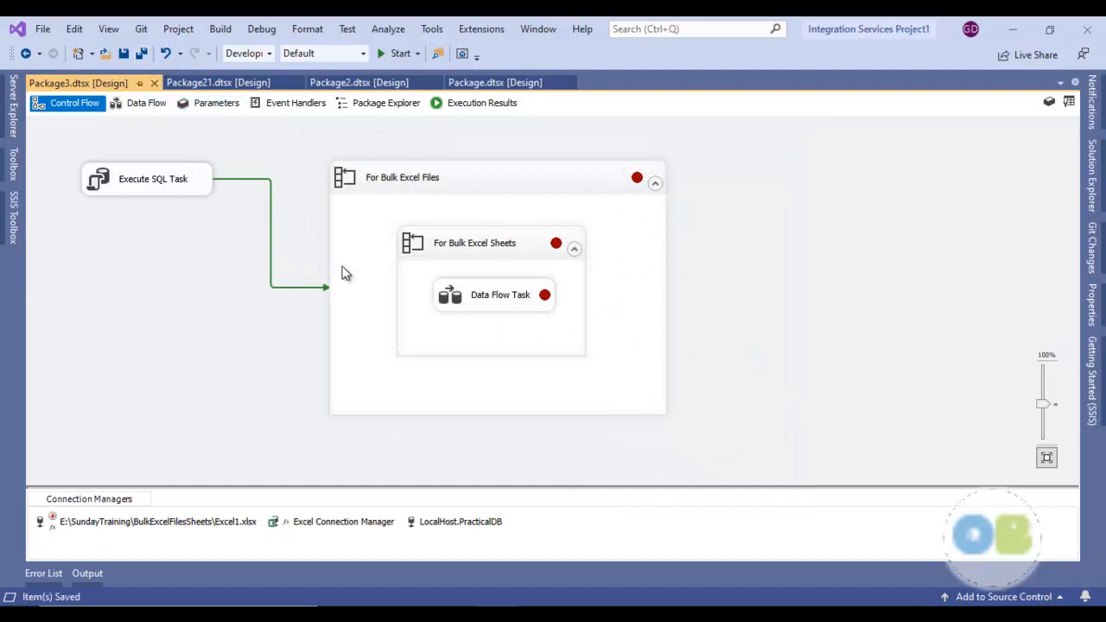
{"action": "left_click", "coordinate": [398, 55]}
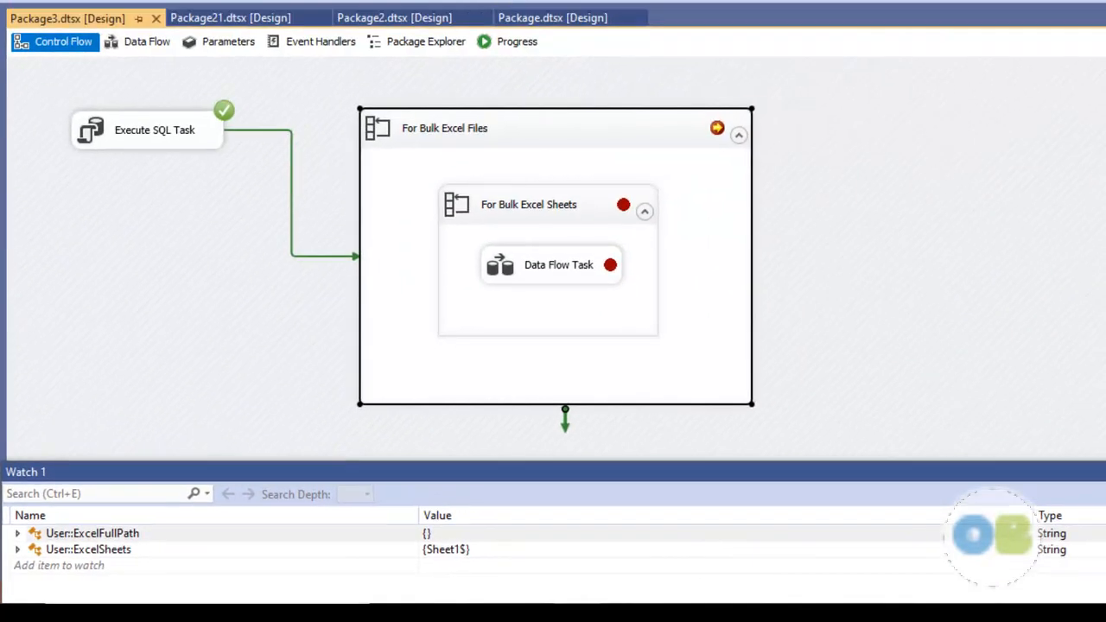
{"action": "key", "text": "F5"}
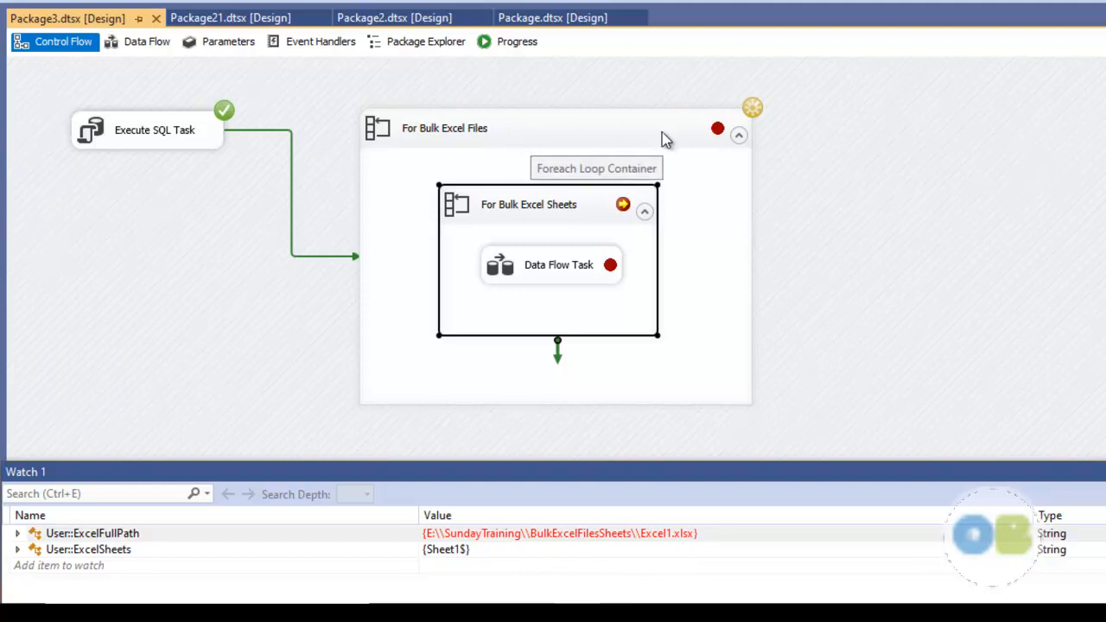
{"action": "key", "text": "F5"}
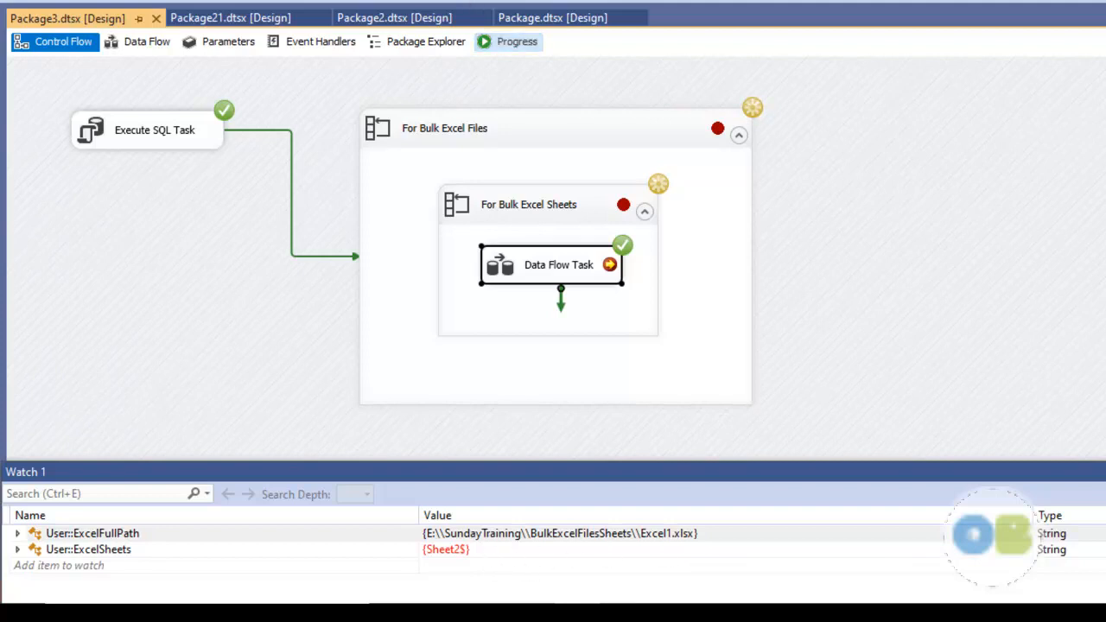
{"action": "left_click", "coordinate": [162, 47]}
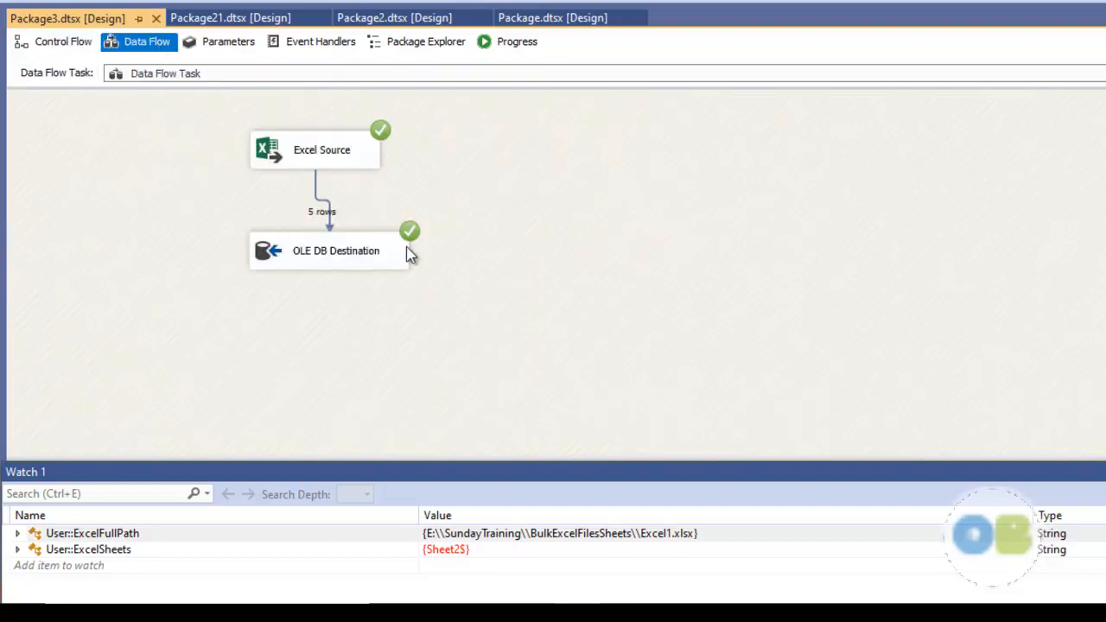
{"action": "left_click", "coordinate": [64, 48]}
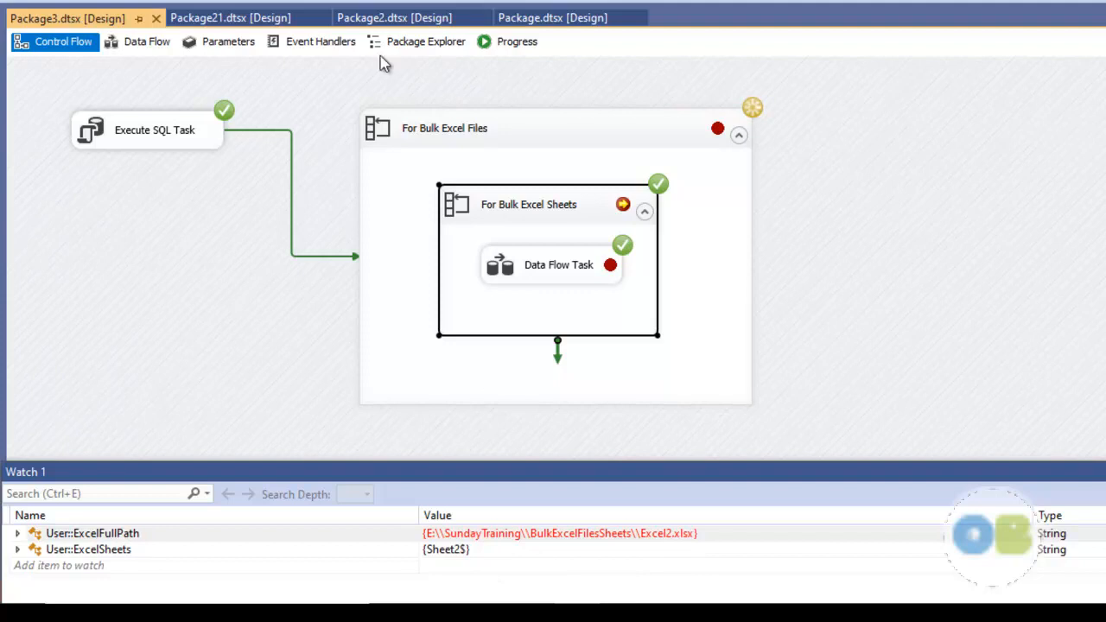
- Continue the run through the remaining breakpoints for the Excel2.xlsx sheets until the package finishes, and stop debugging
{"action": "key", "text": "F5"}
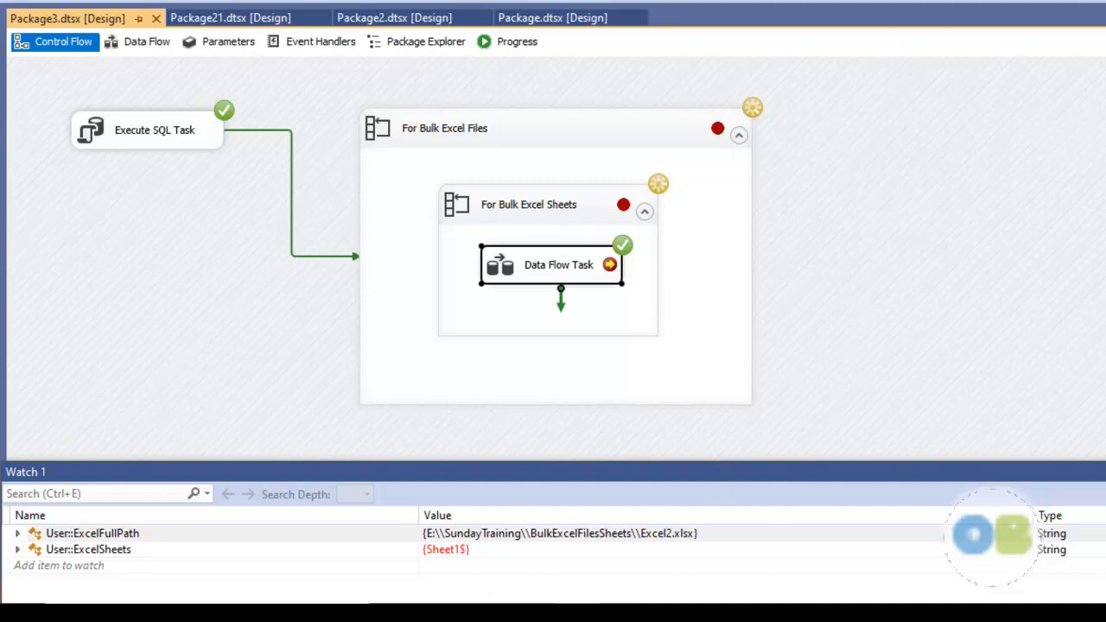
{"action": "key", "text": "F5"}
{"action": "key", "text": "F5"}
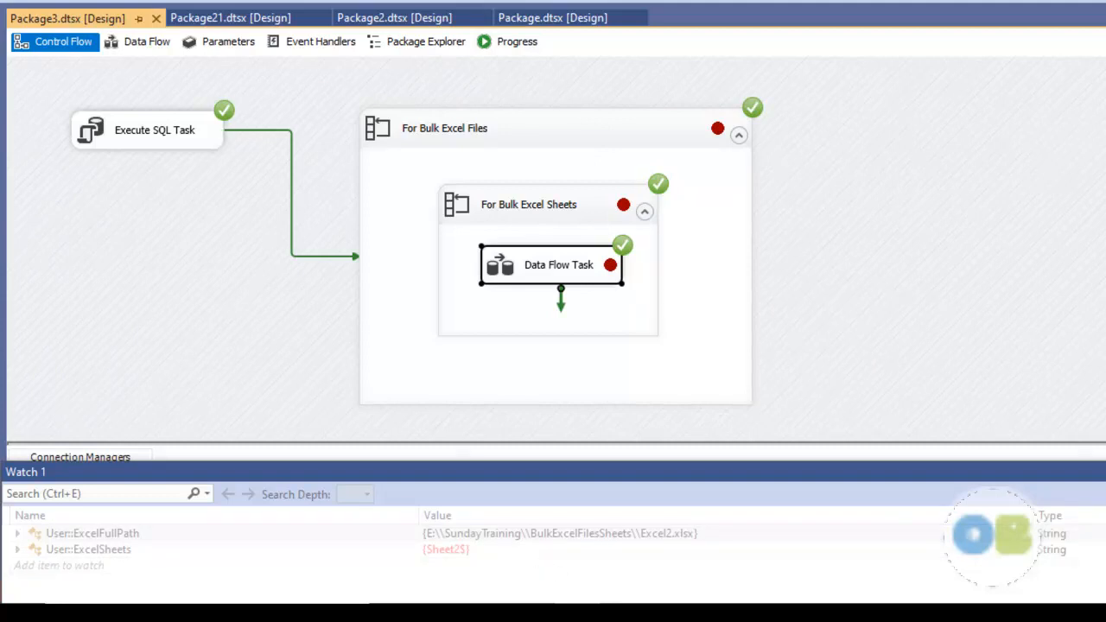
{"action": "key", "text": "shift+F5"}
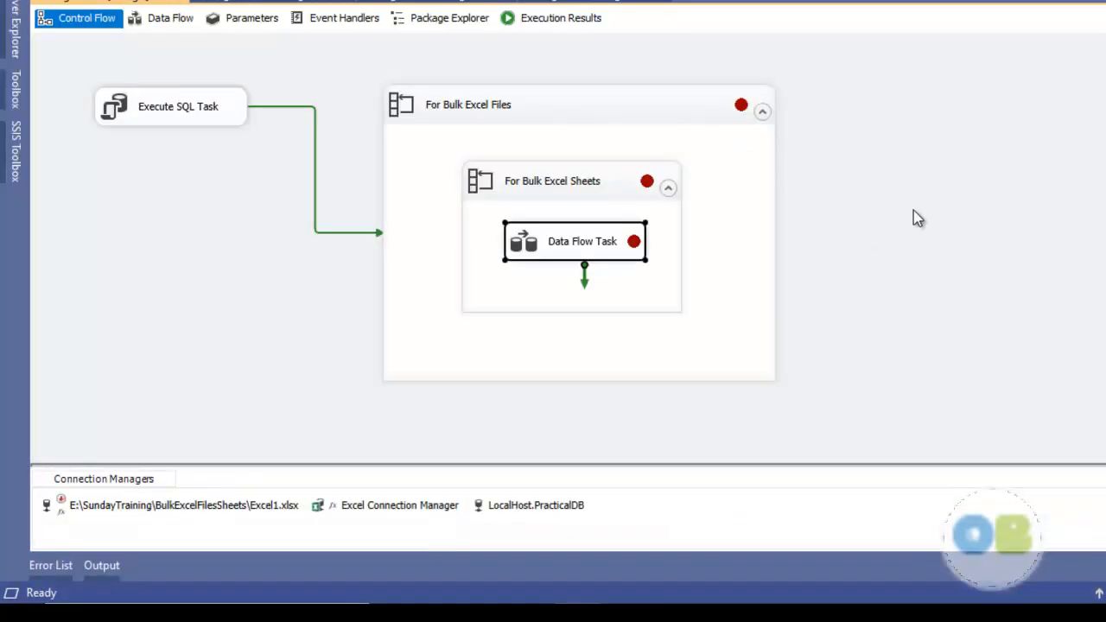